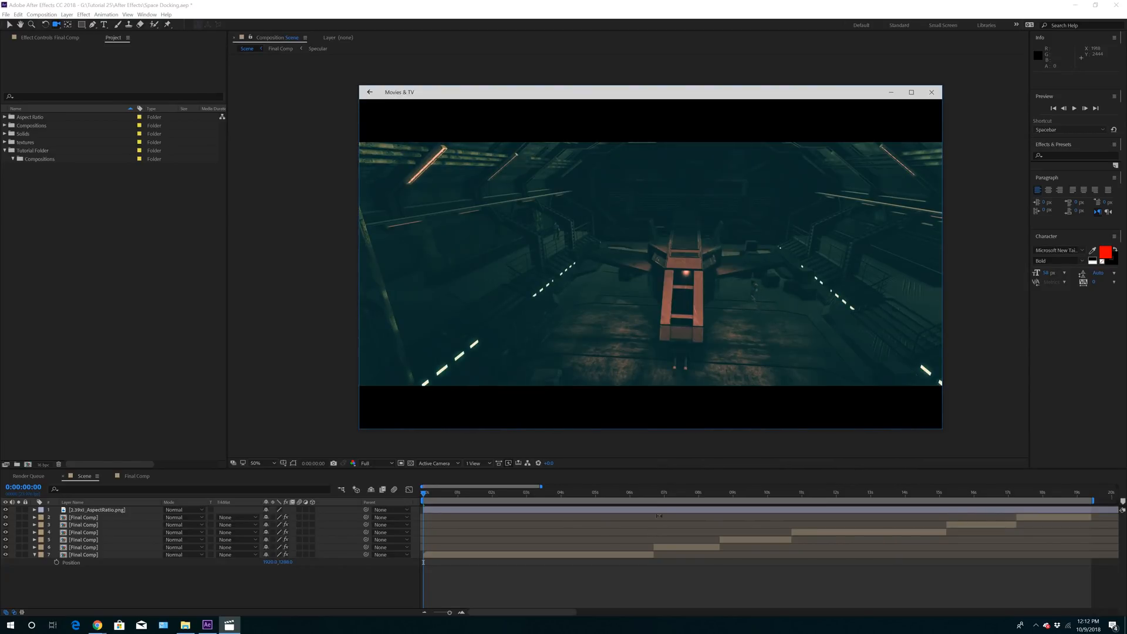
# Pause the finished sample video and minimize the player to get back to After Effects
pyautogui.moveTo(629, 355)
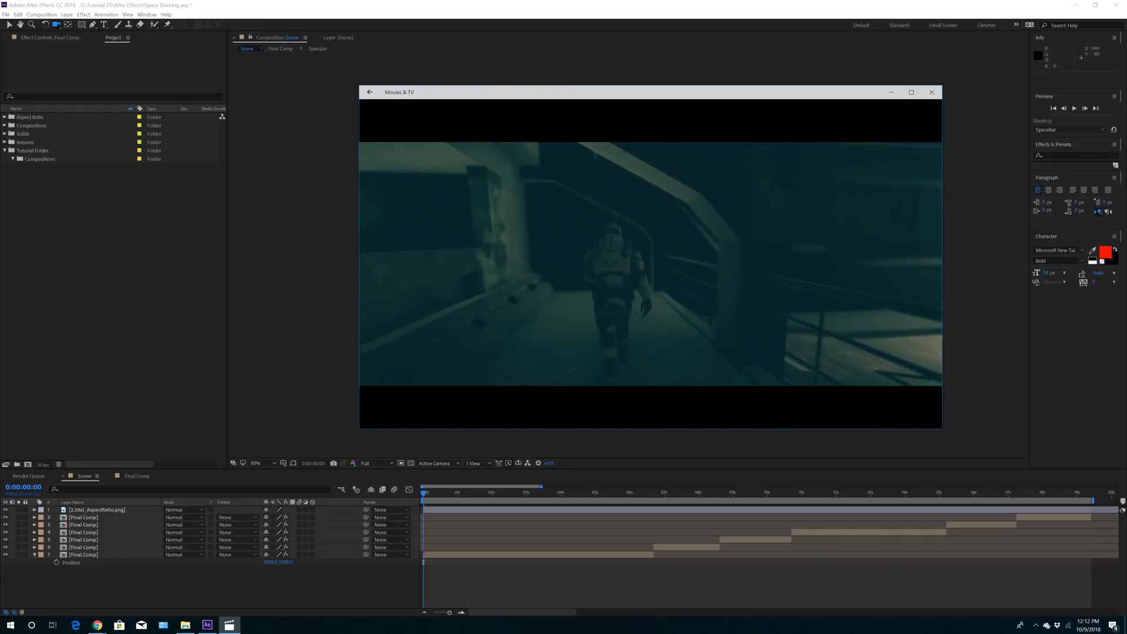
pyautogui.click(653, 412)
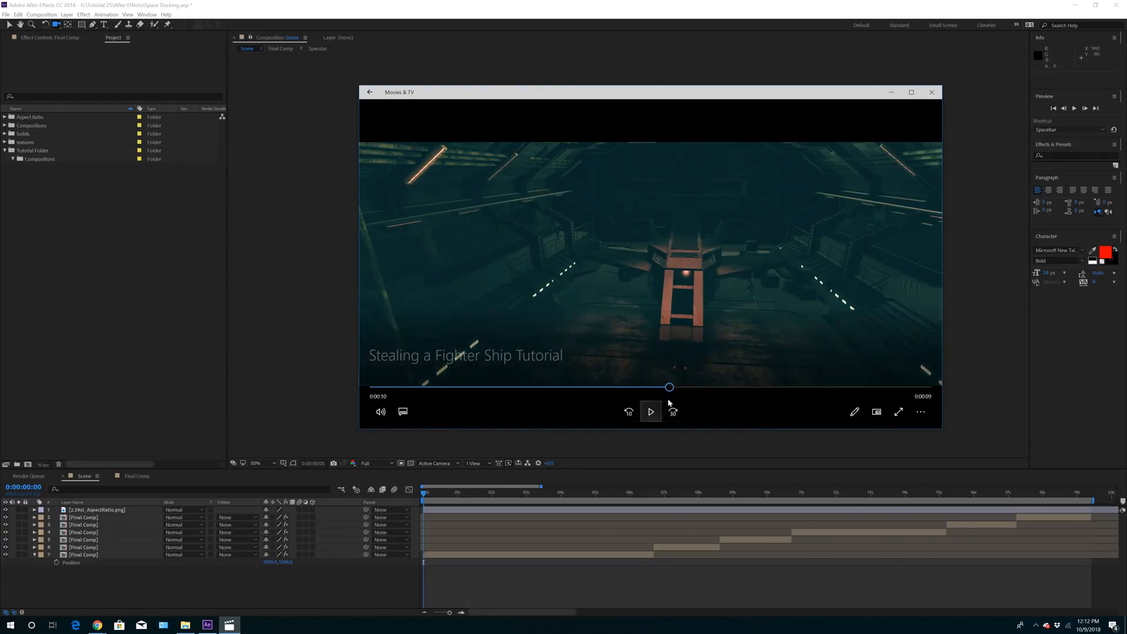
pyautogui.click(891, 92)
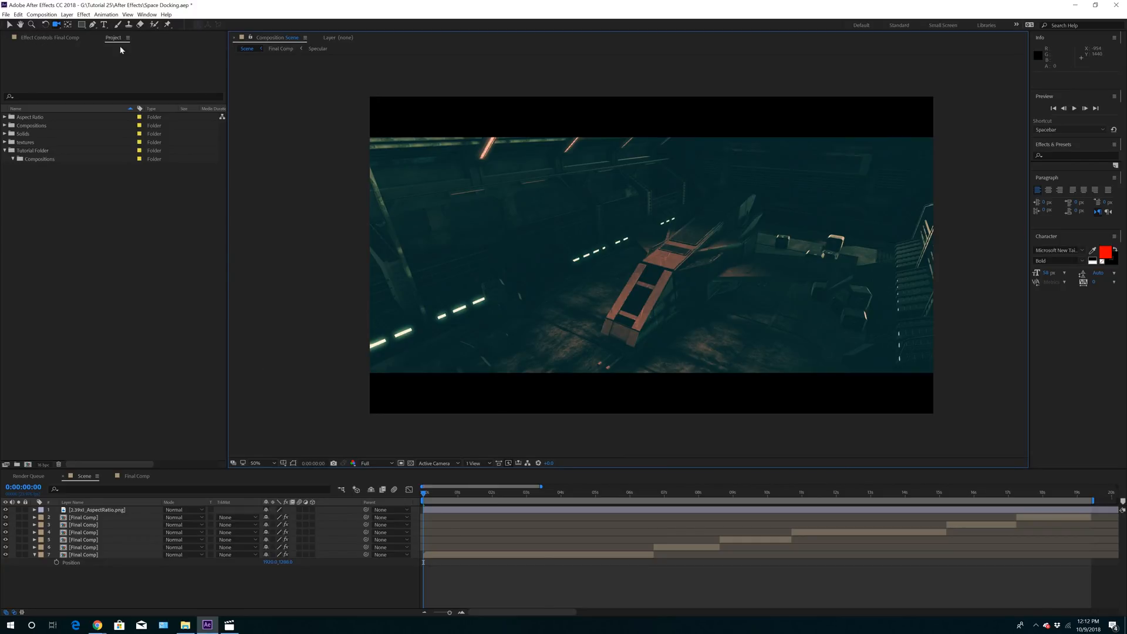
# Create a new composition named "Stealing ship" in the Compositions folder inside Tutorial Folder
pyautogui.click(40, 159)
pyautogui.click(41, 15)
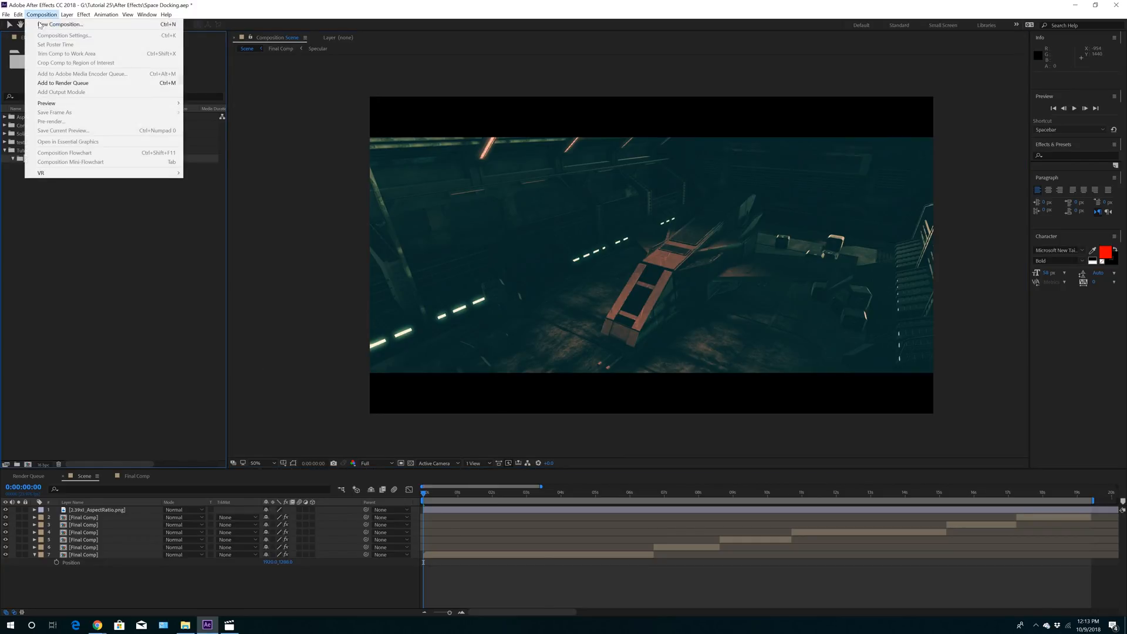
pyautogui.click(47, 23)
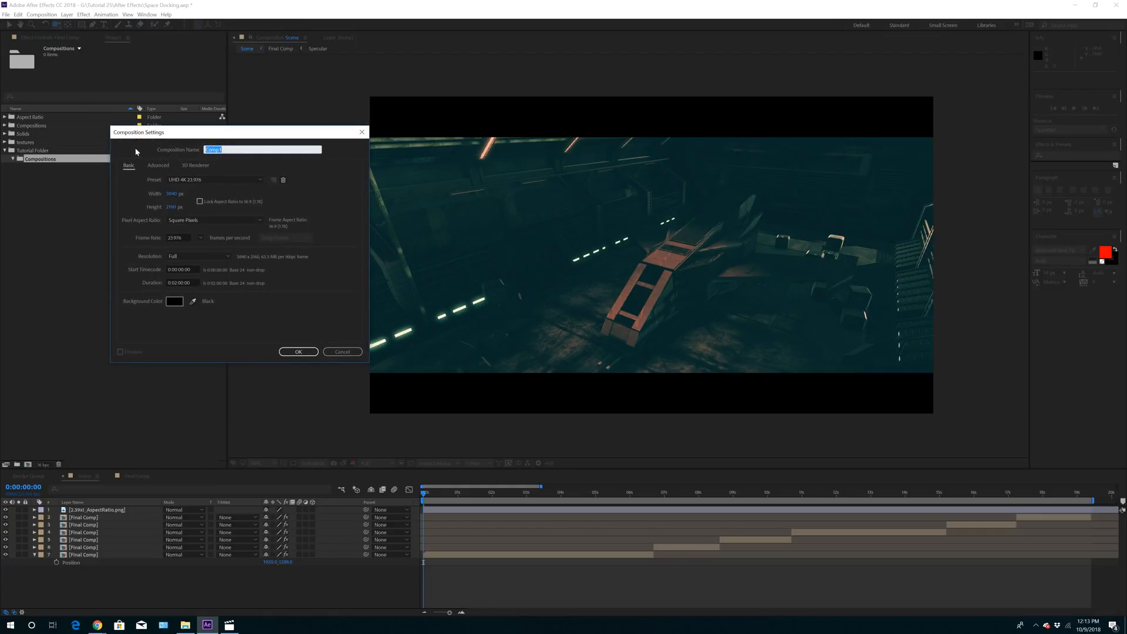
pyautogui.write('Stealing ship')
pyautogui.click(299, 352)
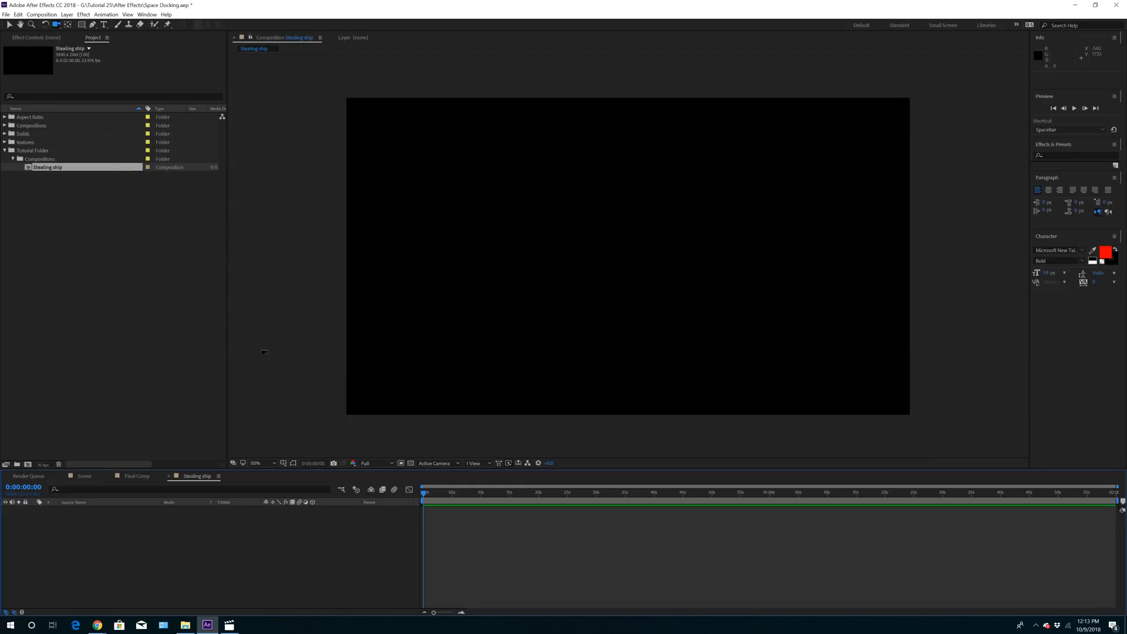
# Add a black solid layer named "Stealing ship" to the composition
pyautogui.click(67, 14)
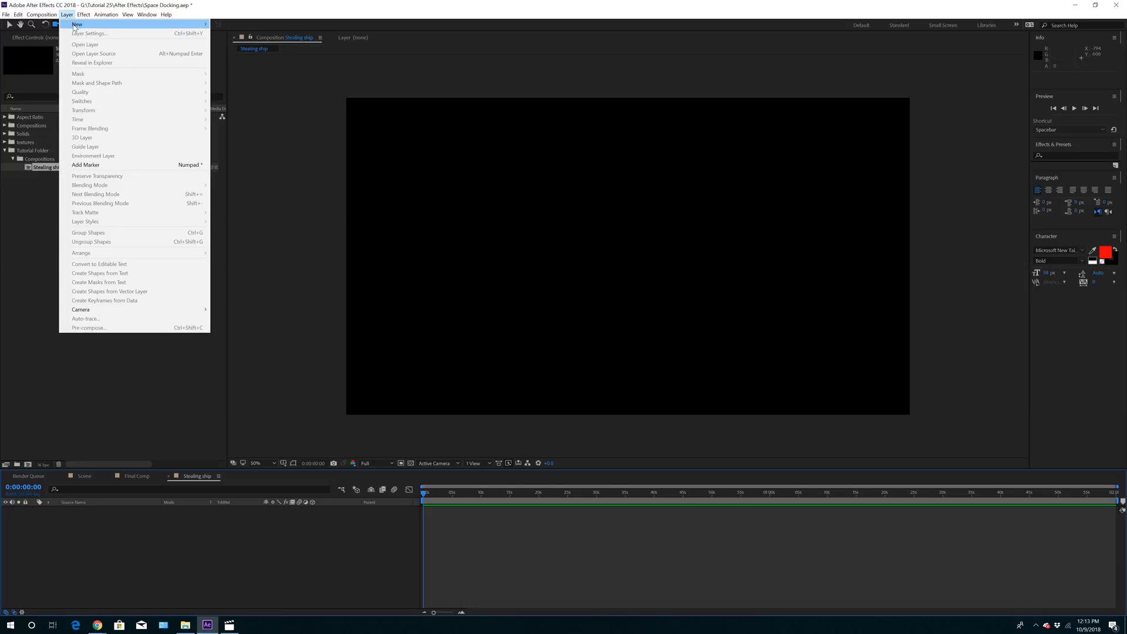
pyautogui.moveTo(88, 27)
pyautogui.click(234, 34)
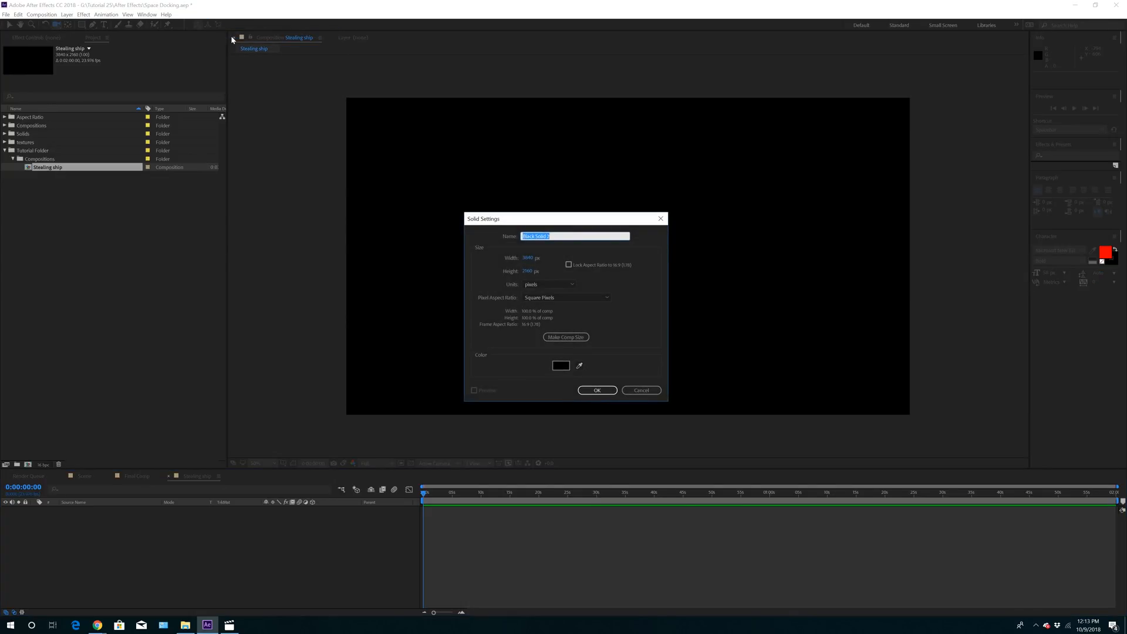
pyautogui.write('Stealing ship')
pyautogui.click(585, 389)
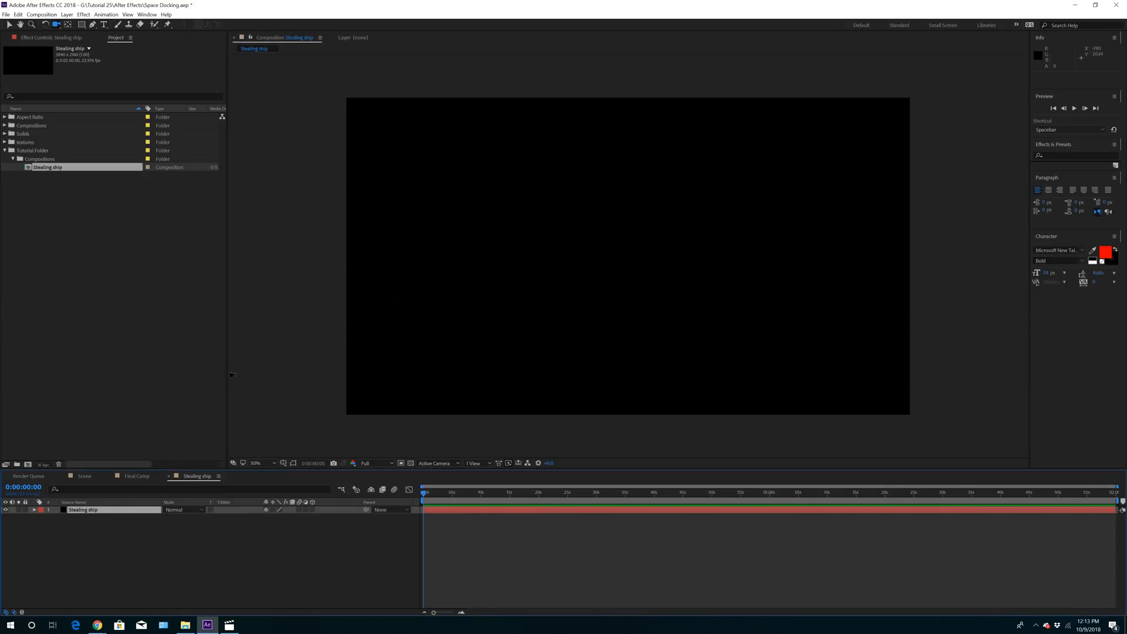
# Apply the Video Copilot Element effect to the Stealing ship solid and open its Scene Setup
pyautogui.click(83, 15)
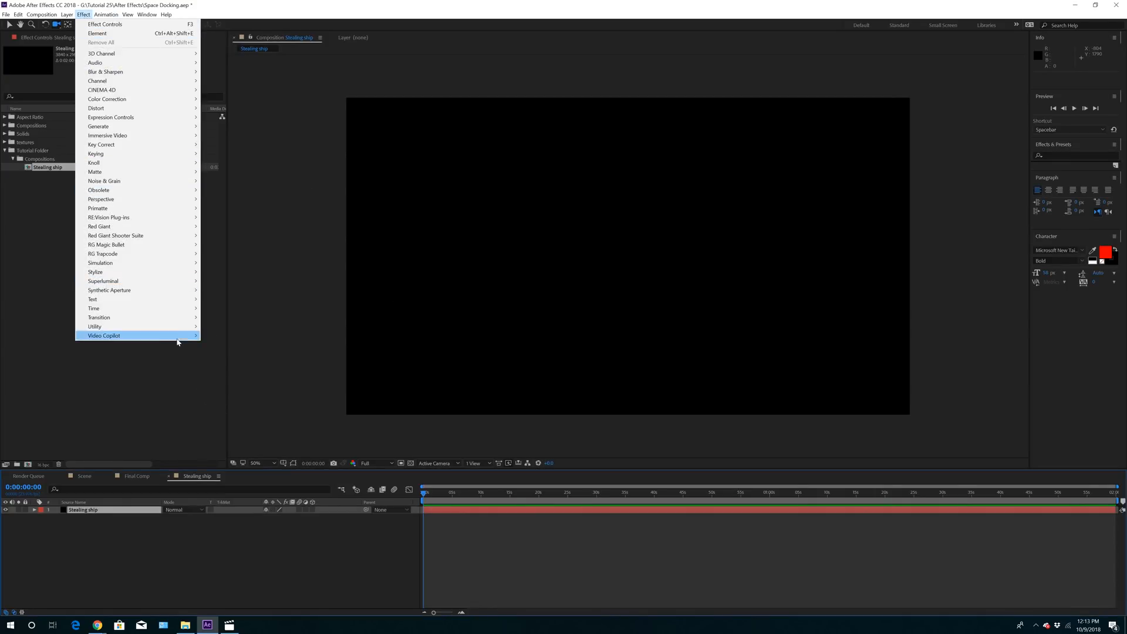
pyautogui.moveTo(178, 337)
pyautogui.click(226, 336)
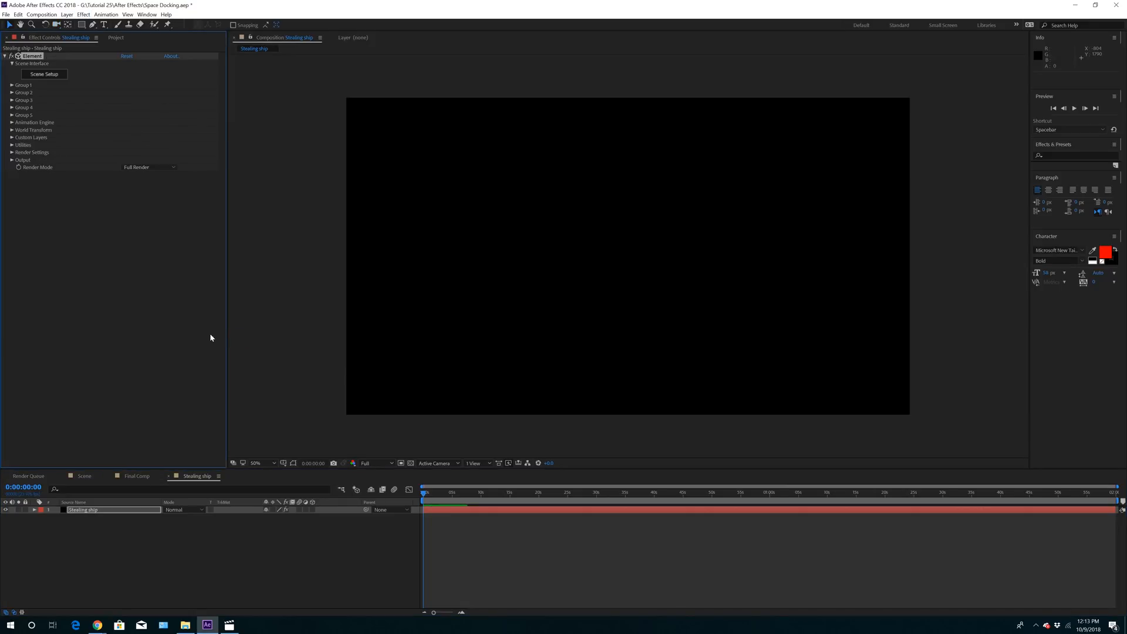
pyautogui.click(44, 75)
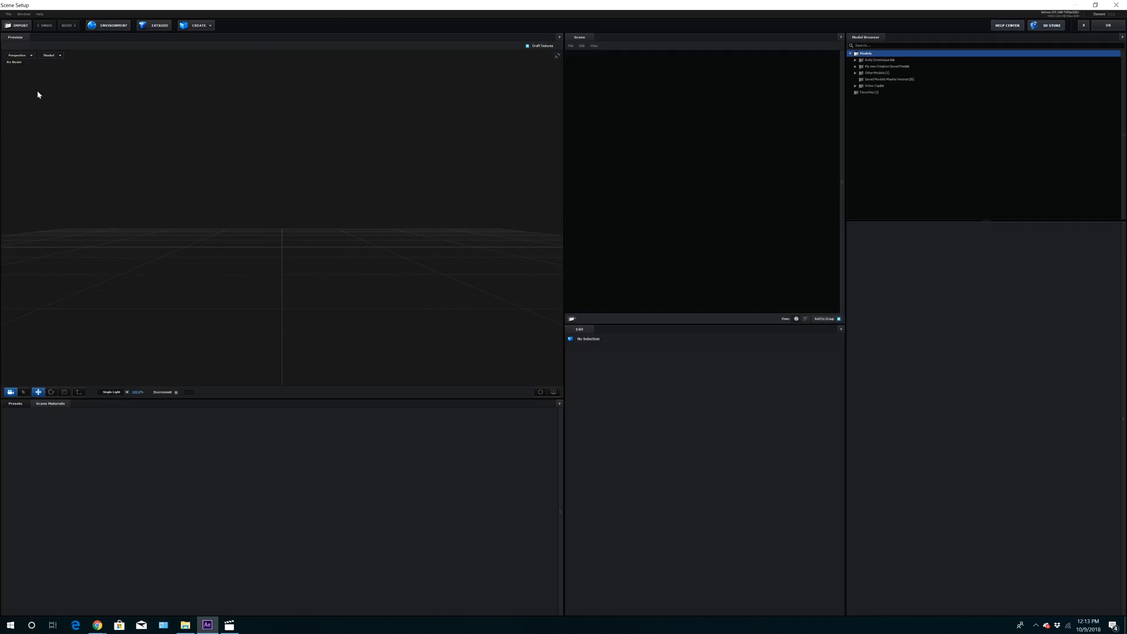
# Import the "Hangar color coded" OBJ from the Space docks folder in Tutorial 29 Youtube Folder, accepting the import preferences
pyautogui.click(17, 25)
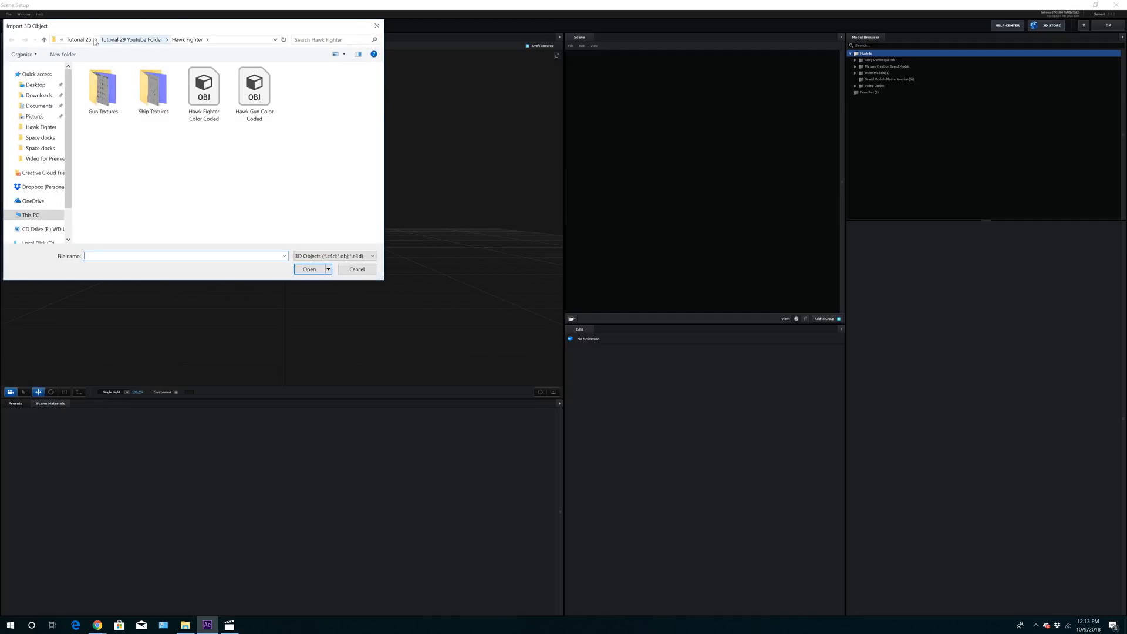
pyautogui.click(77, 39)
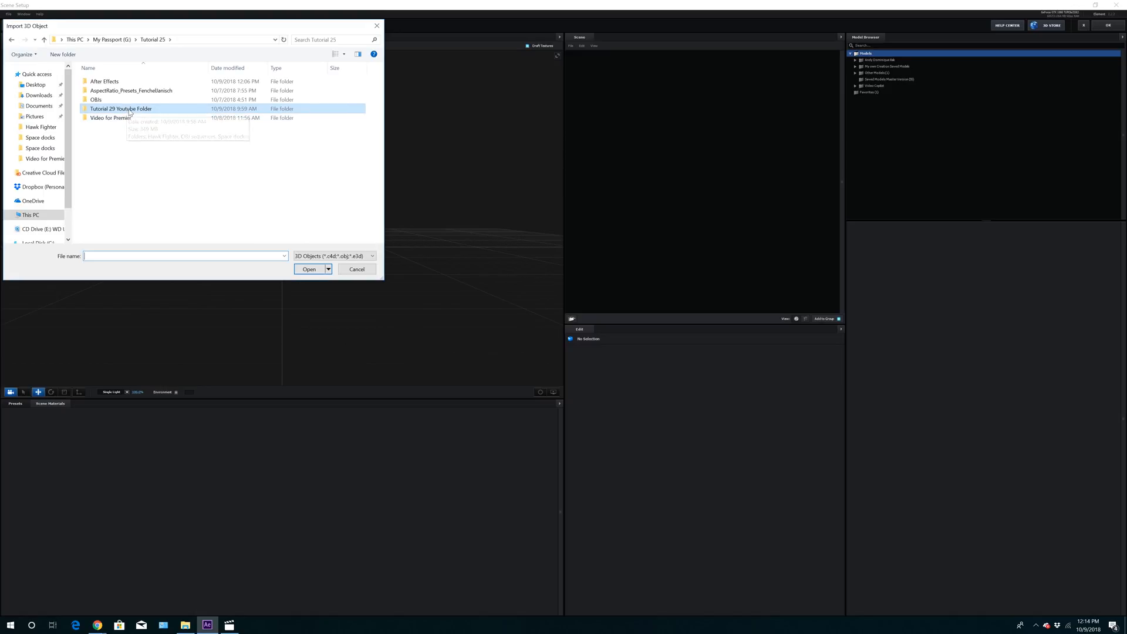
pyautogui.doubleClick(128, 110)
pyautogui.doubleClick(110, 101)
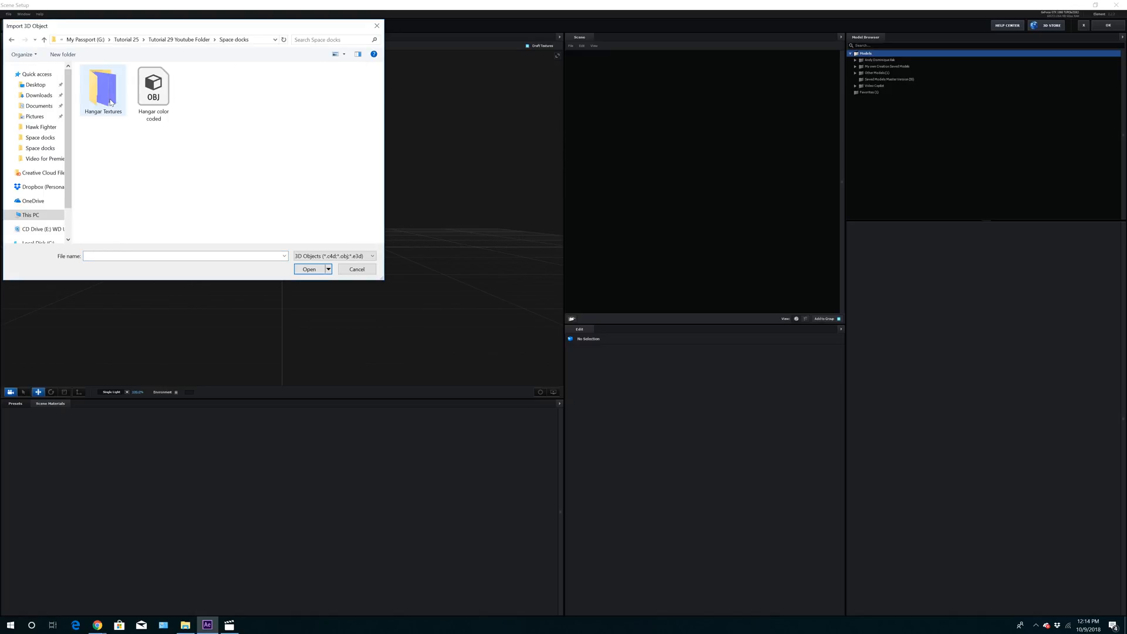
pyautogui.doubleClick(154, 97)
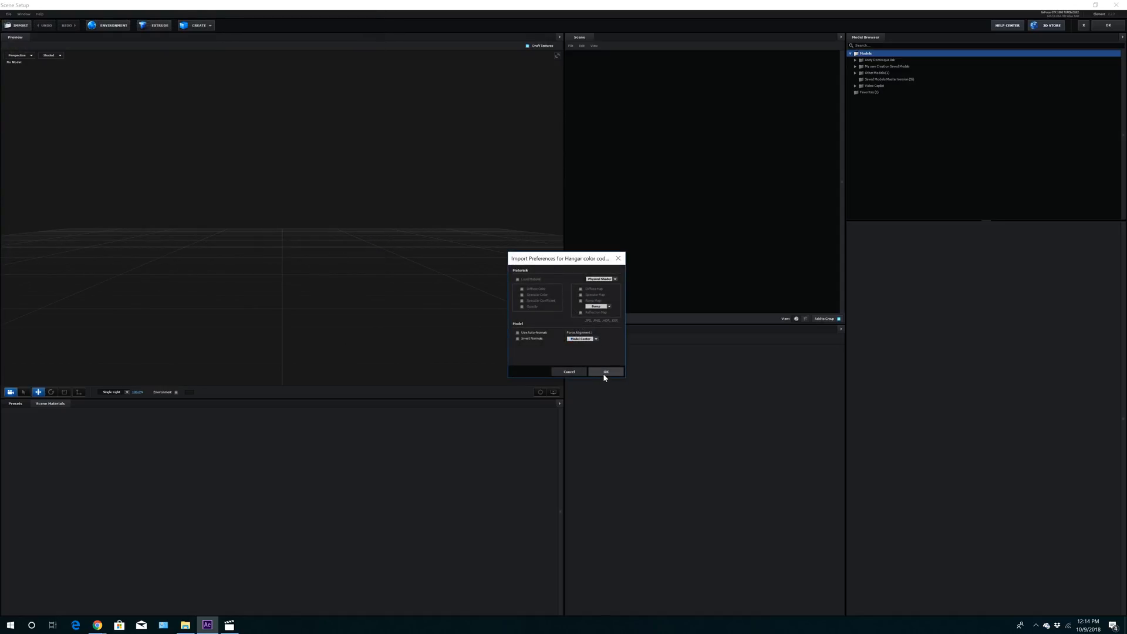
pyautogui.click(604, 372)
pyautogui.press('Up')
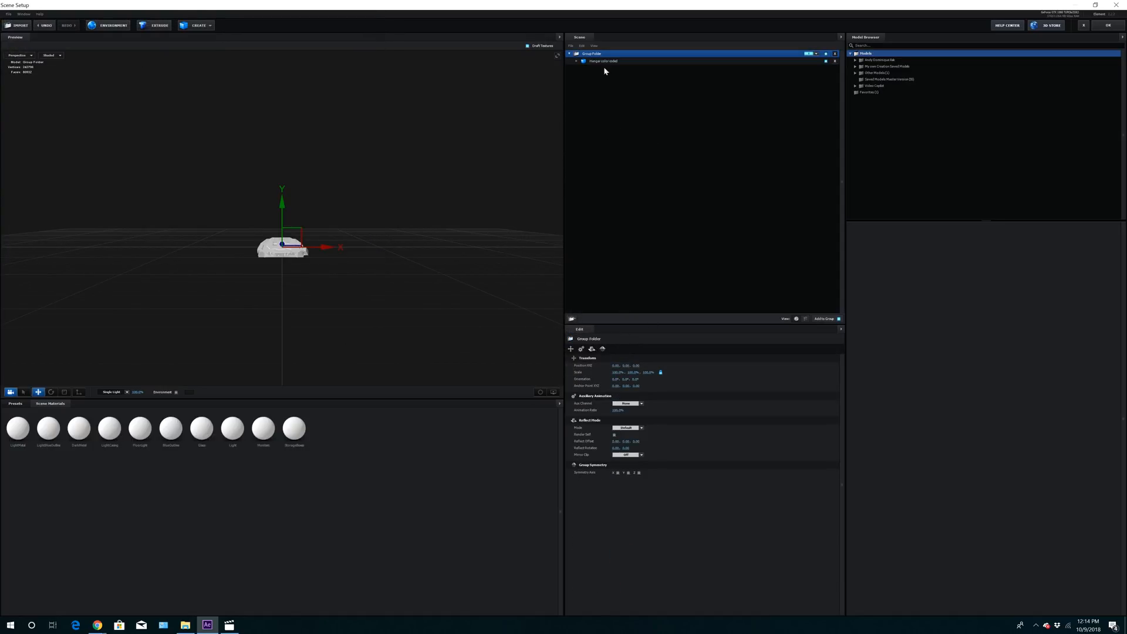
# Add a nested group folder named "Hangar" and move the hangar model into it
pyautogui.click(572, 319)
pyautogui.doubleClick(603, 61)
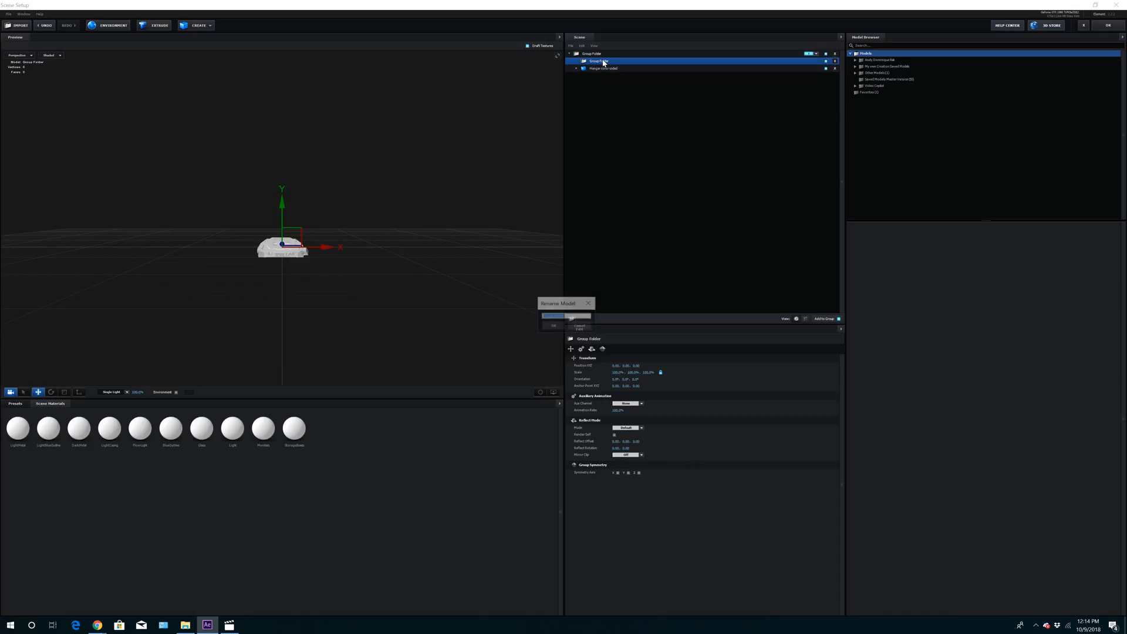
pyautogui.write('Hangar')
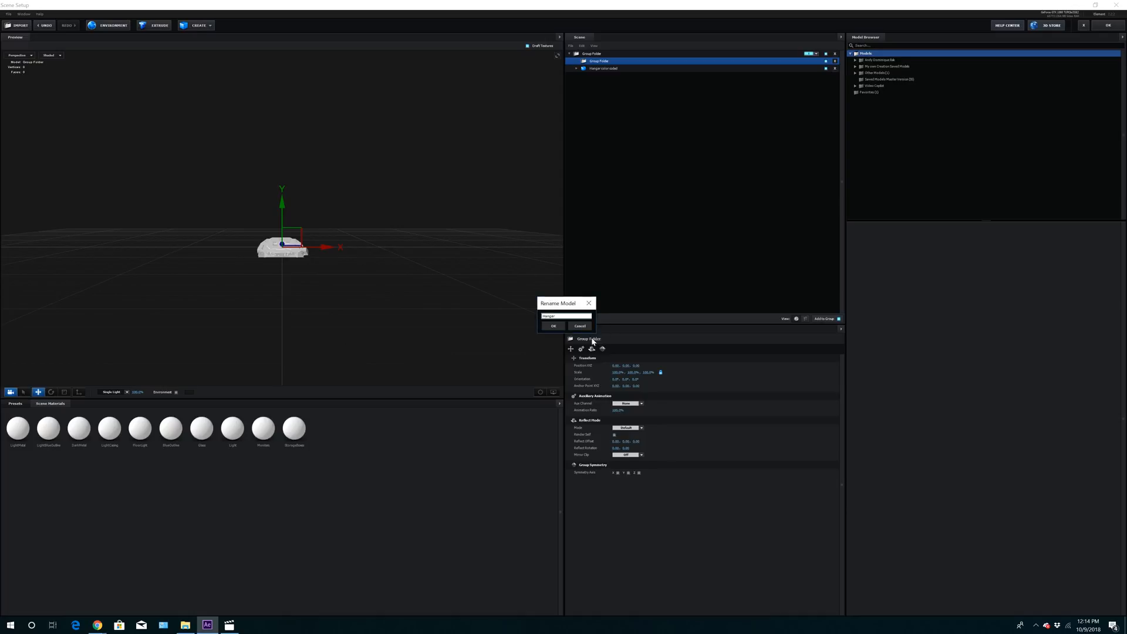
pyautogui.press('Return')
pyautogui.moveTo(600, 69); pyautogui.dragTo(596, 61)
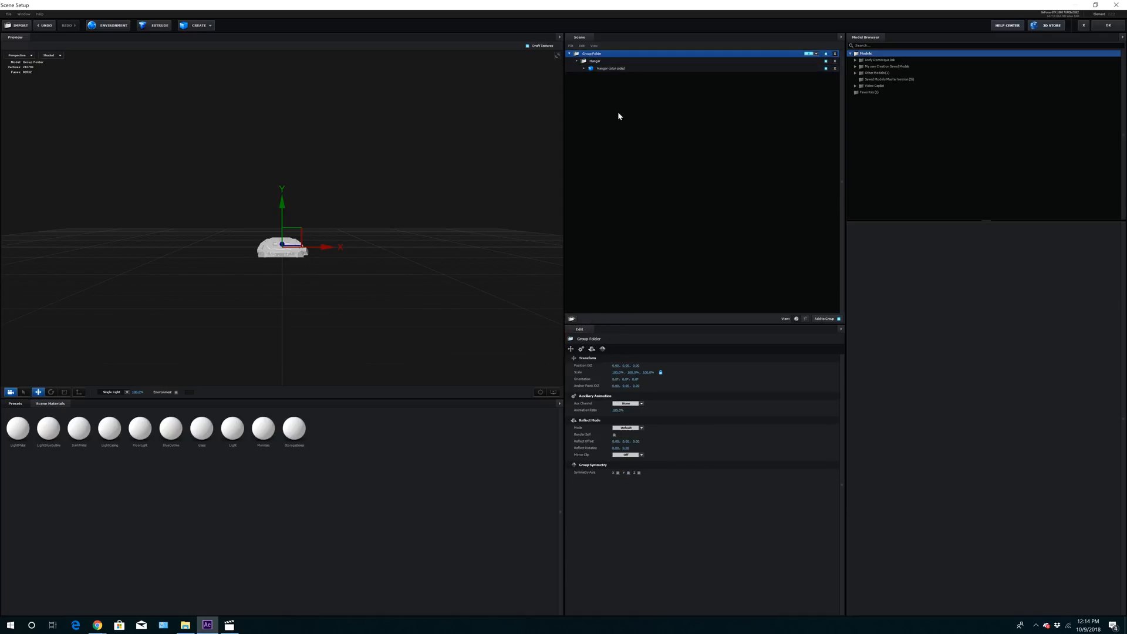
# Rename the top-level group folder "master file"
pyautogui.doubleClick(595, 54)
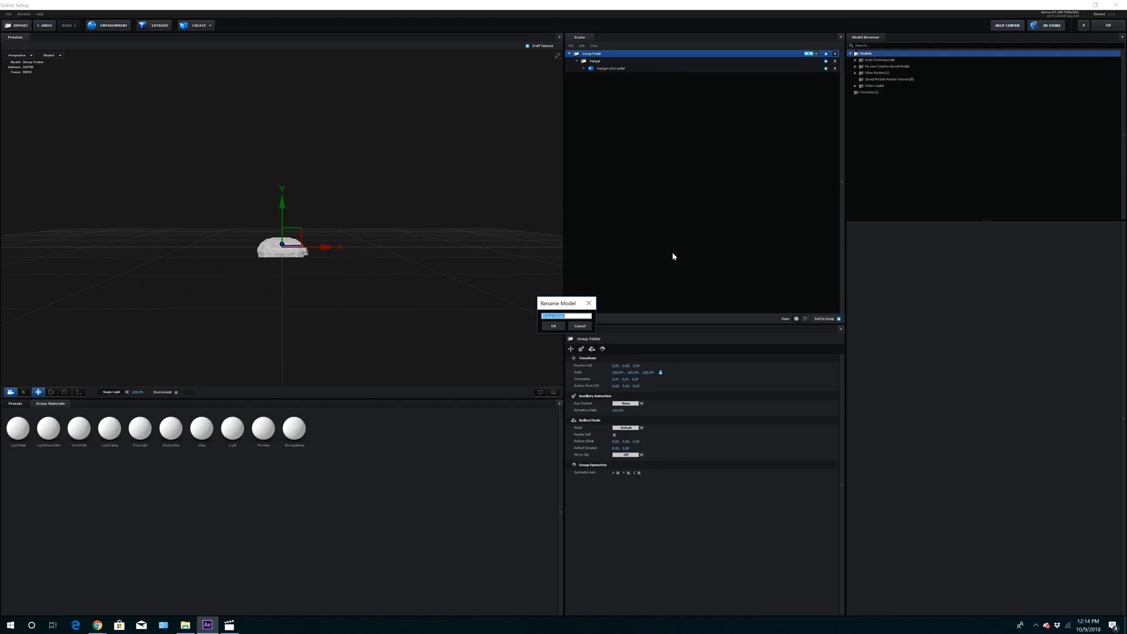
pyautogui.write('master file')
pyautogui.click(553, 325)
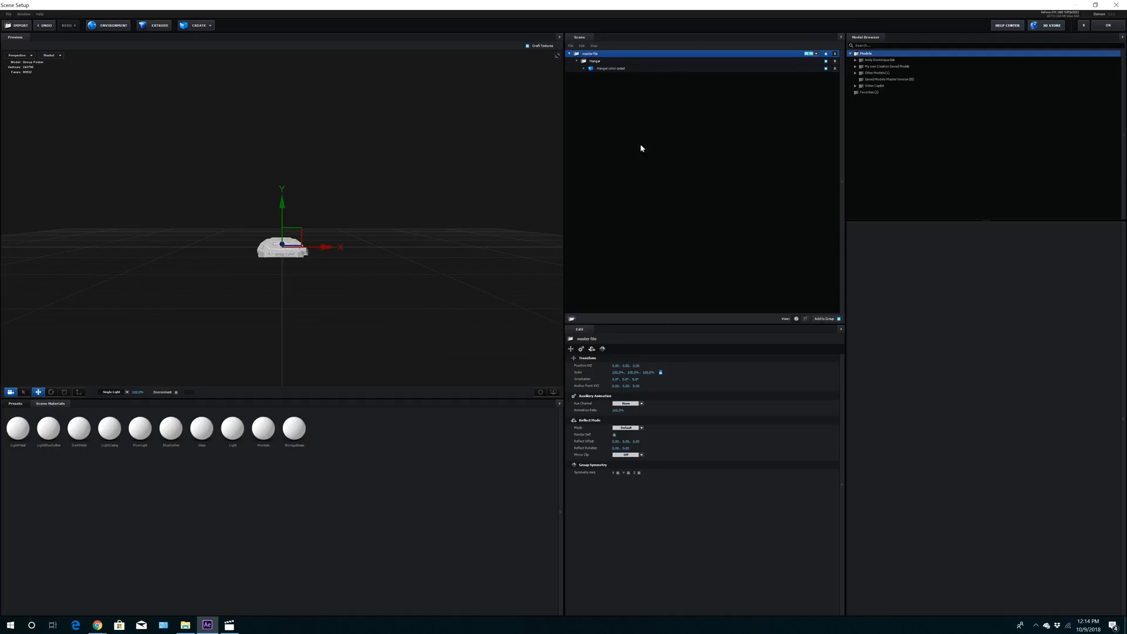
# Import the "Hawk Fighter Color Coded" OBJ from the Hawk Fighter folder into the Hangar group, accepting the import preferences
pyautogui.click(596, 61)
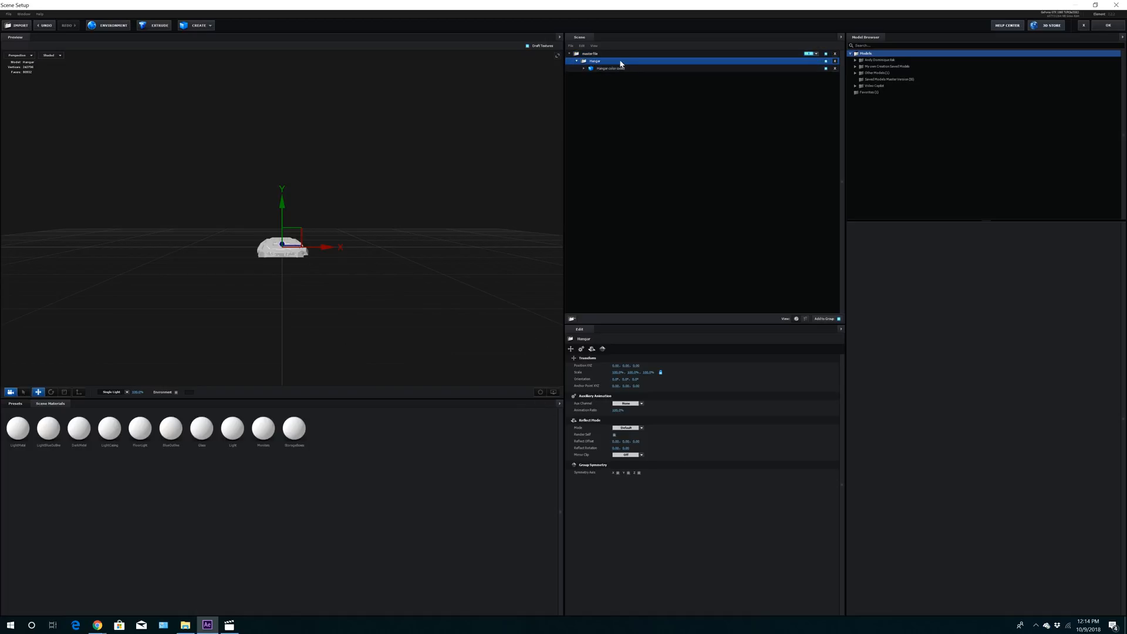
pyautogui.click(611, 69)
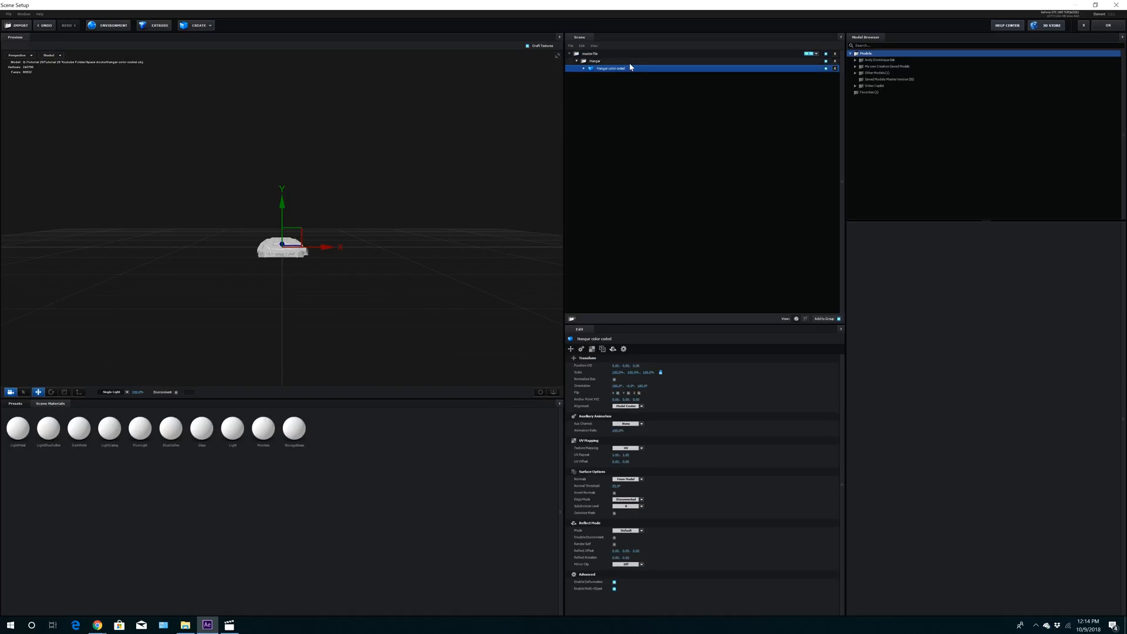
pyautogui.click(540, 392)
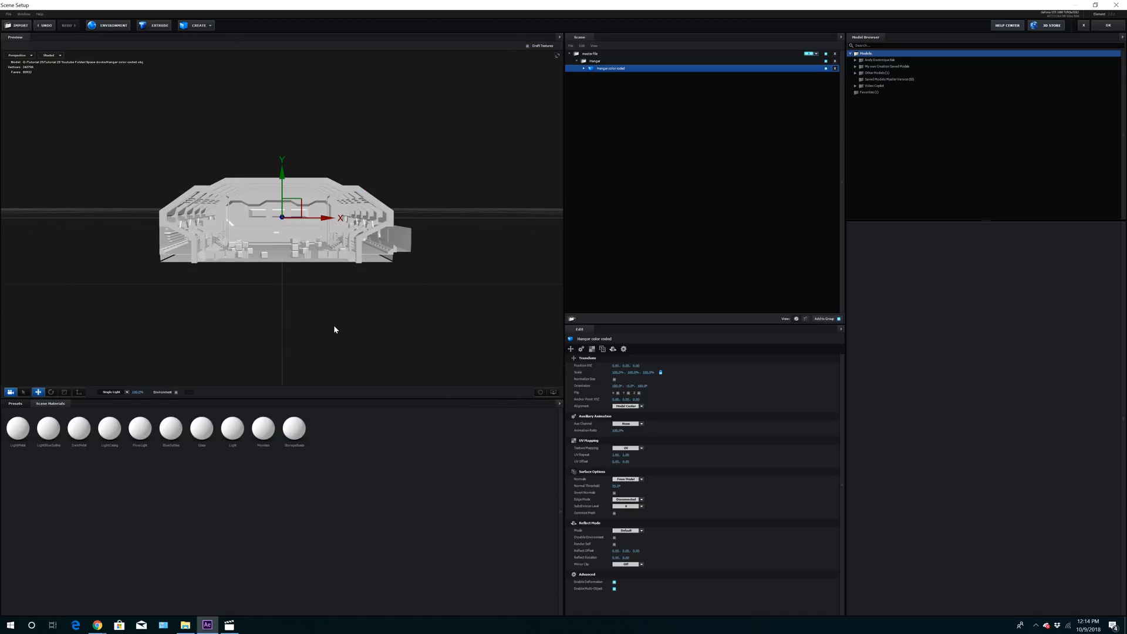
pyautogui.scroll(10, 334, 329)
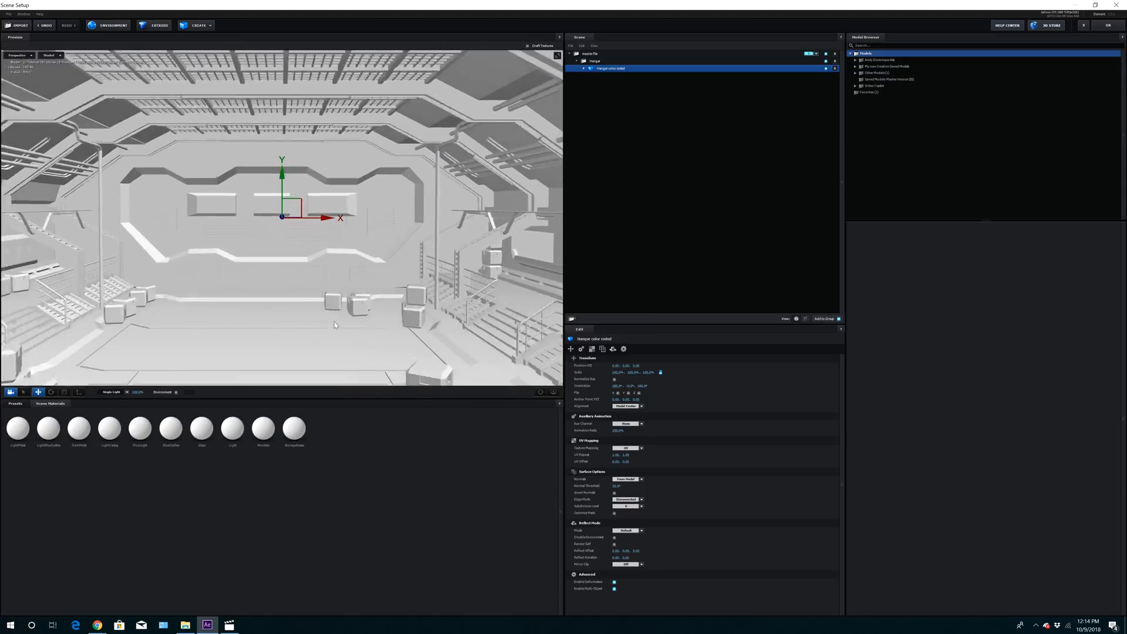
pyautogui.moveTo(355, 318); pyautogui.dragTo(579, 73)
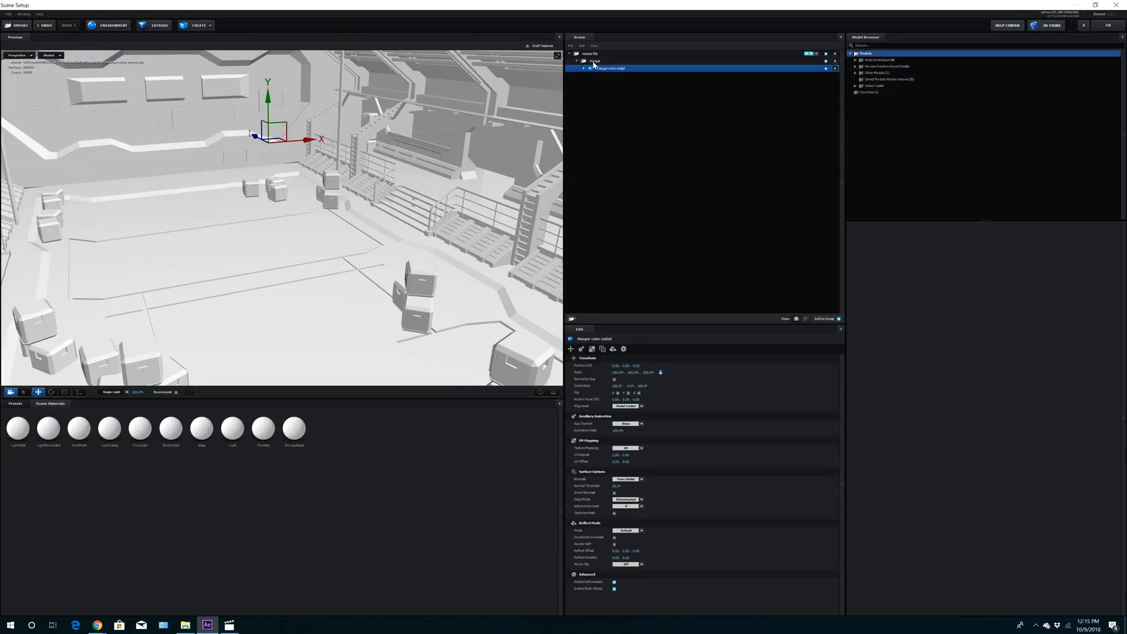
pyautogui.click(594, 61)
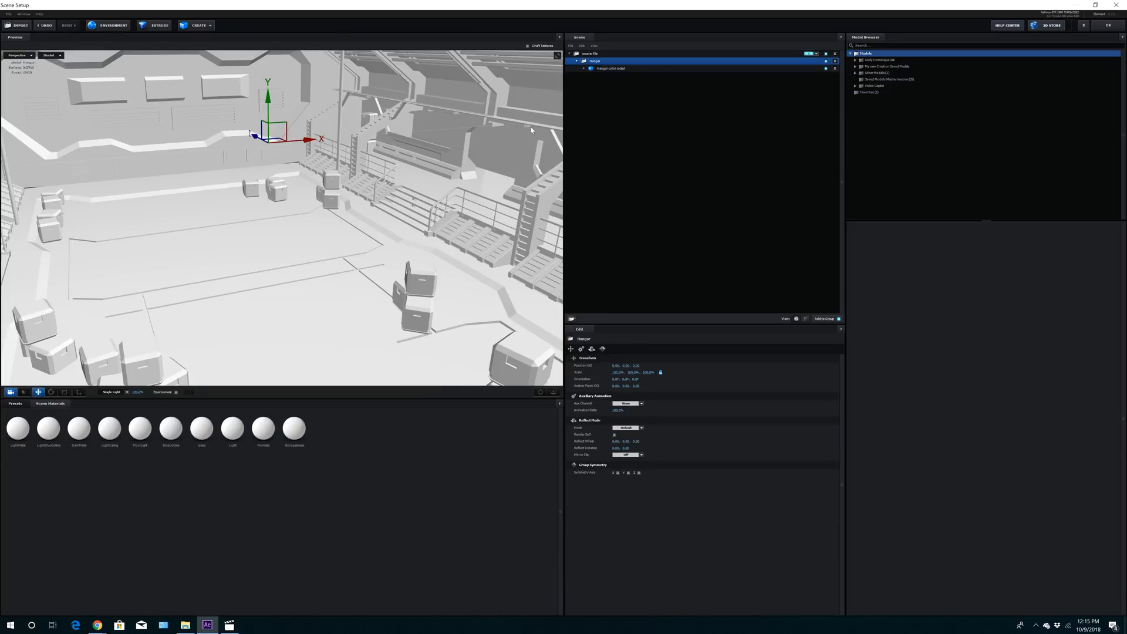
pyautogui.click(17, 26)
pyautogui.click(143, 40)
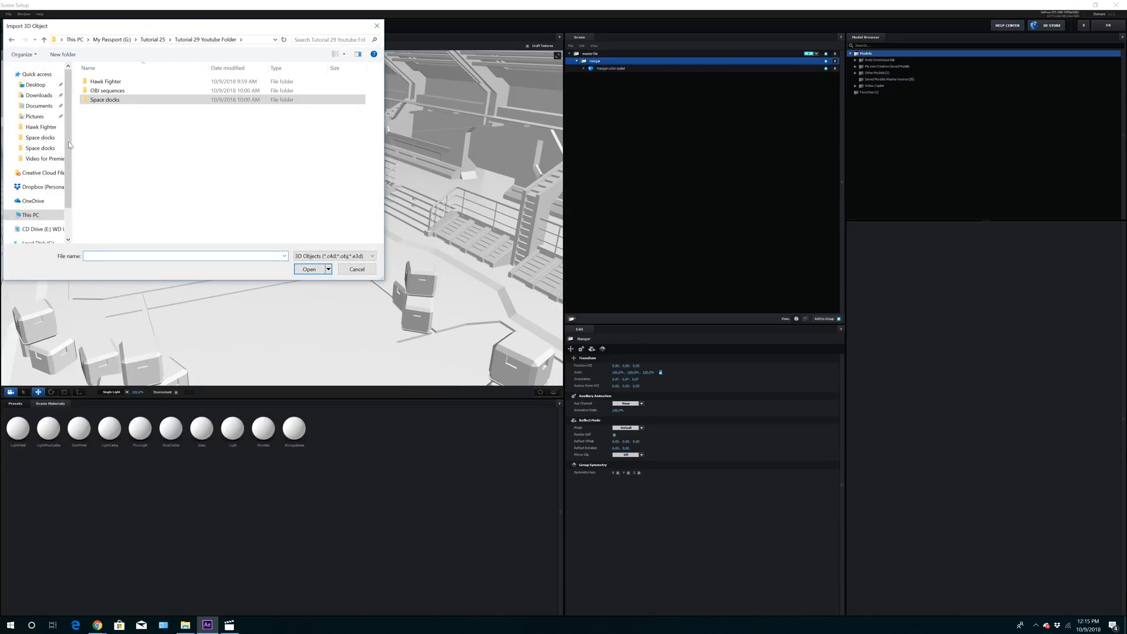
pyautogui.doubleClick(104, 92)
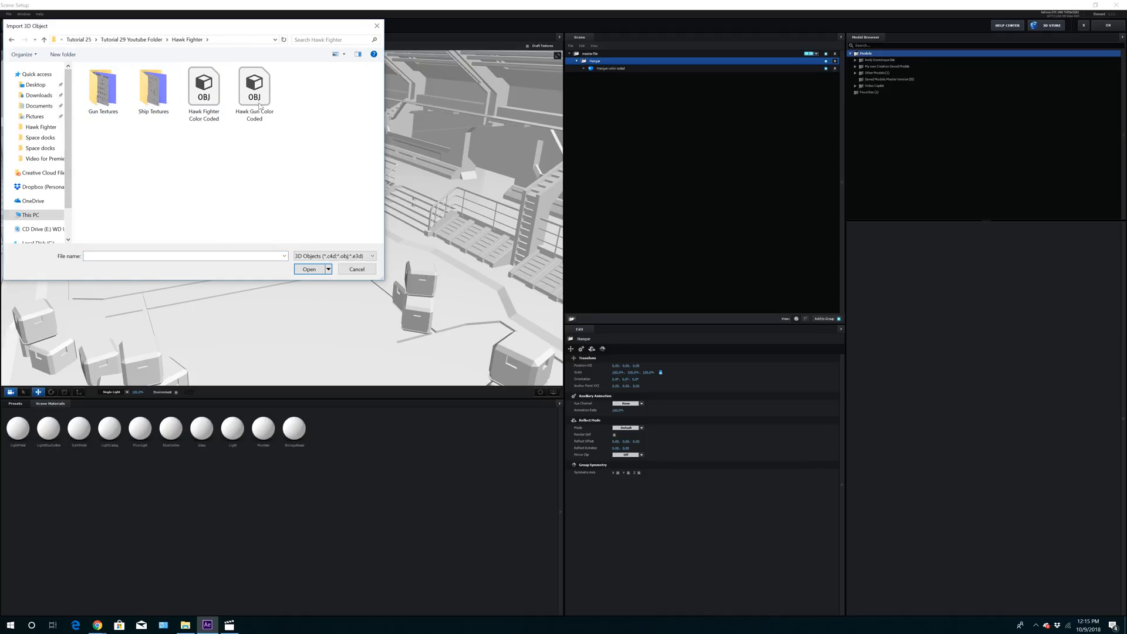
pyautogui.doubleClick(207, 97)
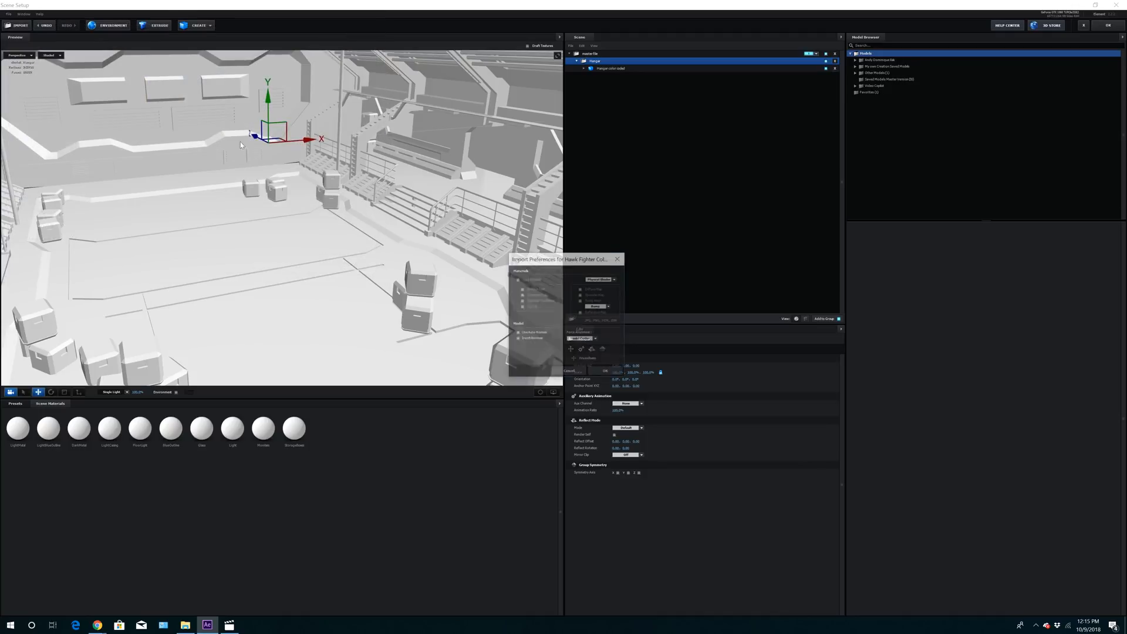
pyautogui.click(606, 372)
pyautogui.moveTo(261, 325); pyautogui.dragTo(333, 304)
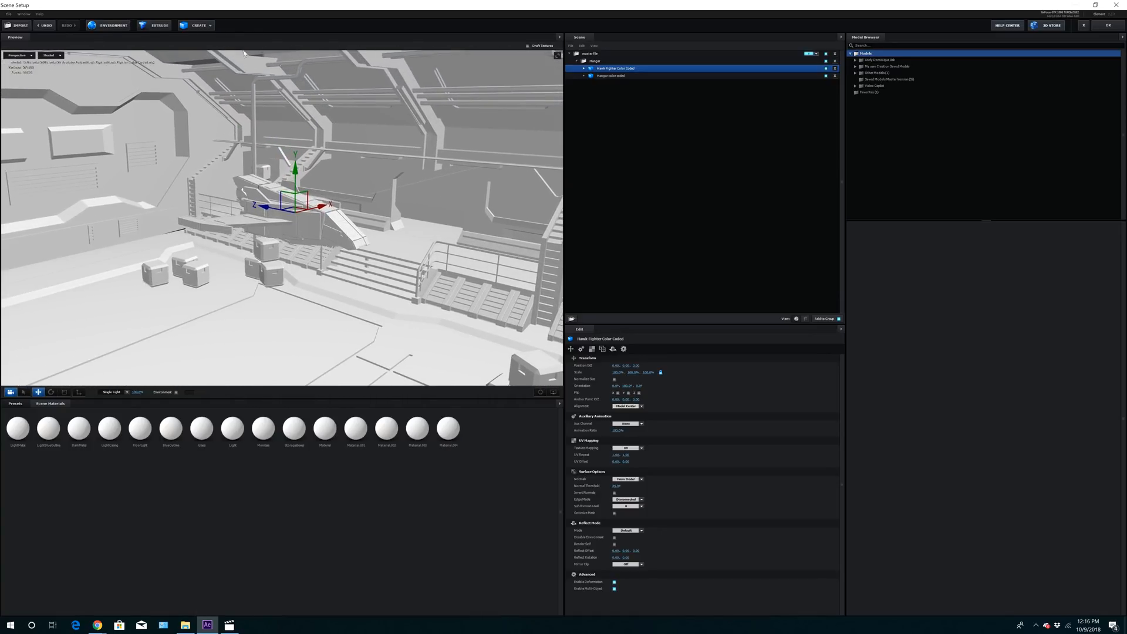
pyautogui.click(195, 25)
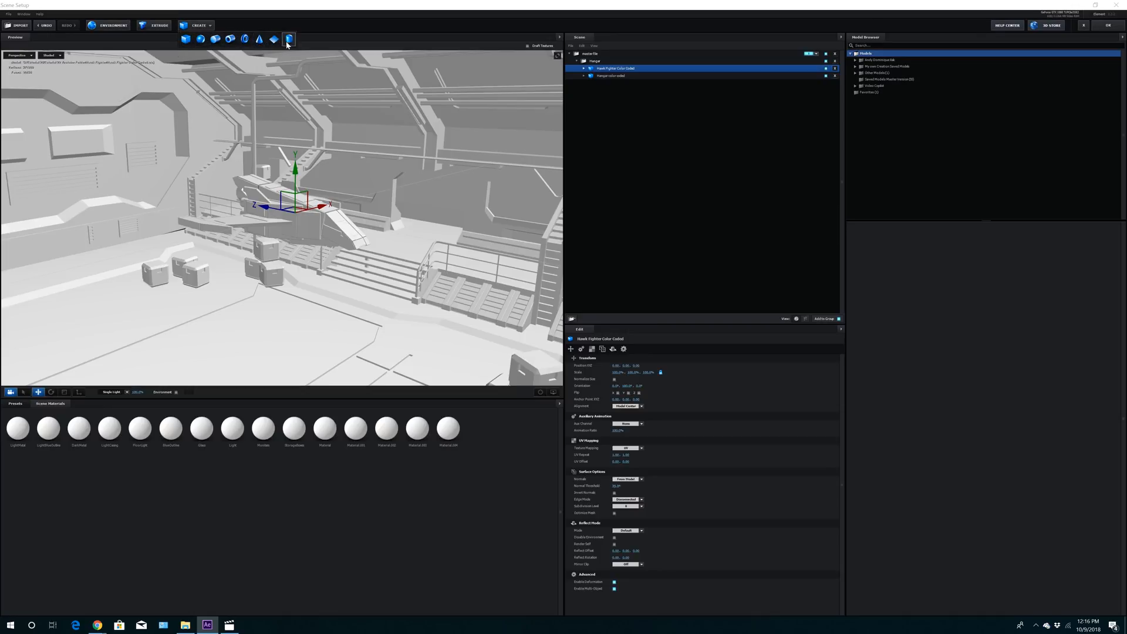
pyautogui.click(195, 25)
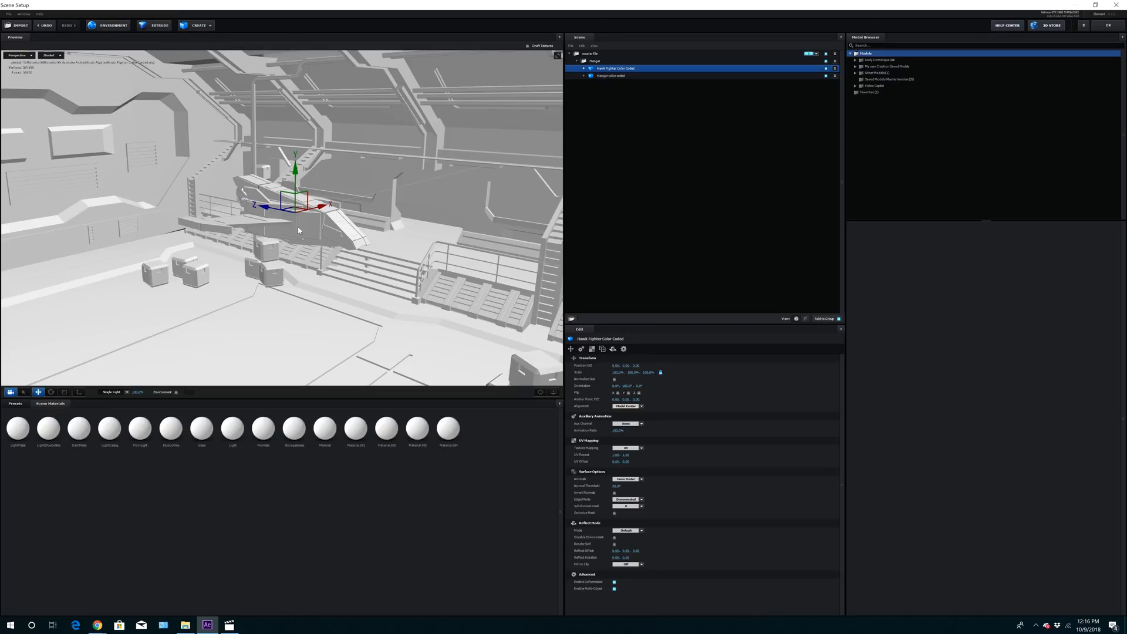
pyautogui.moveTo(338, 270); pyautogui.dragTo(257, 245)
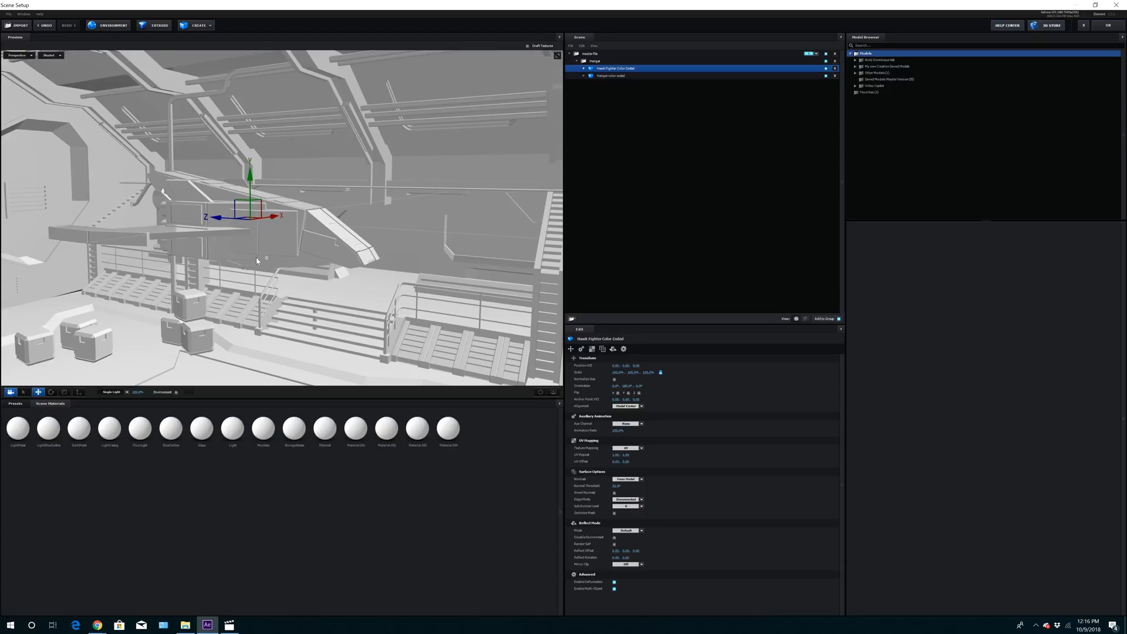
# Enable Normalize Size for both the Hawk Fighter and the hangar models
pyautogui.moveTo(248, 254); pyautogui.dragTo(223, 246)
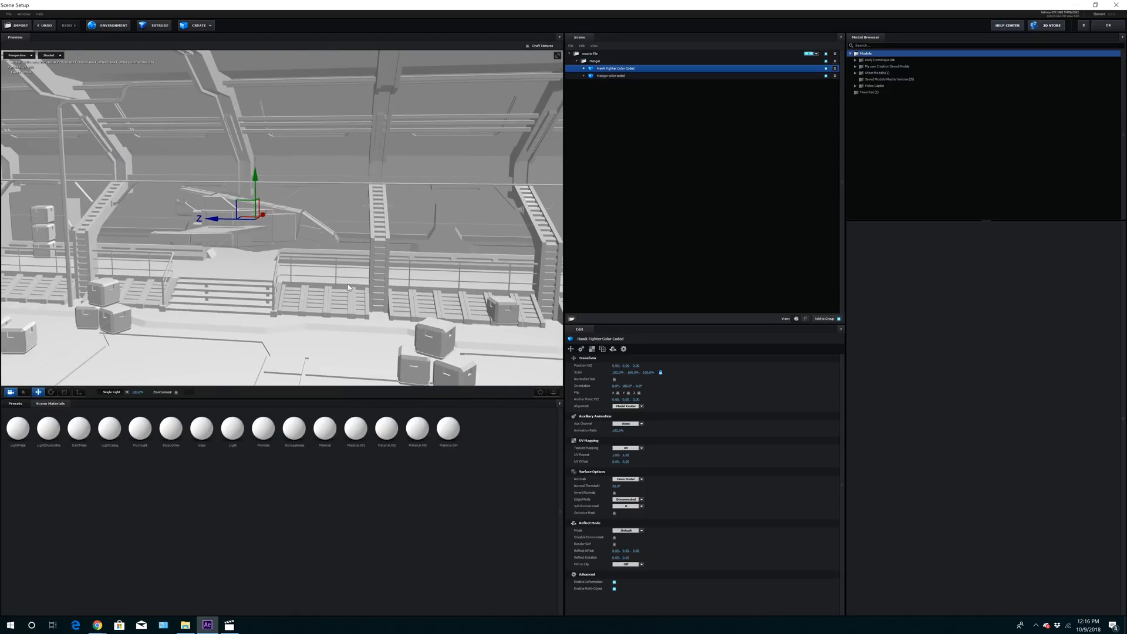
pyautogui.click(614, 379)
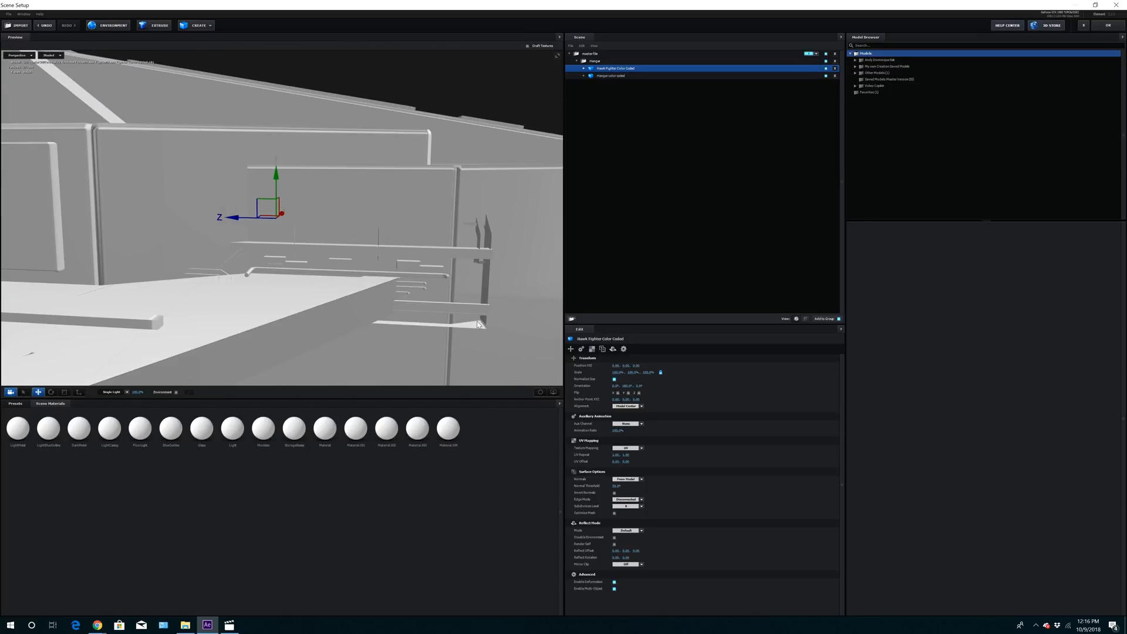
pyautogui.moveTo(478, 324); pyautogui.dragTo(398, 334)
pyautogui.scroll(-3, 400, 329)
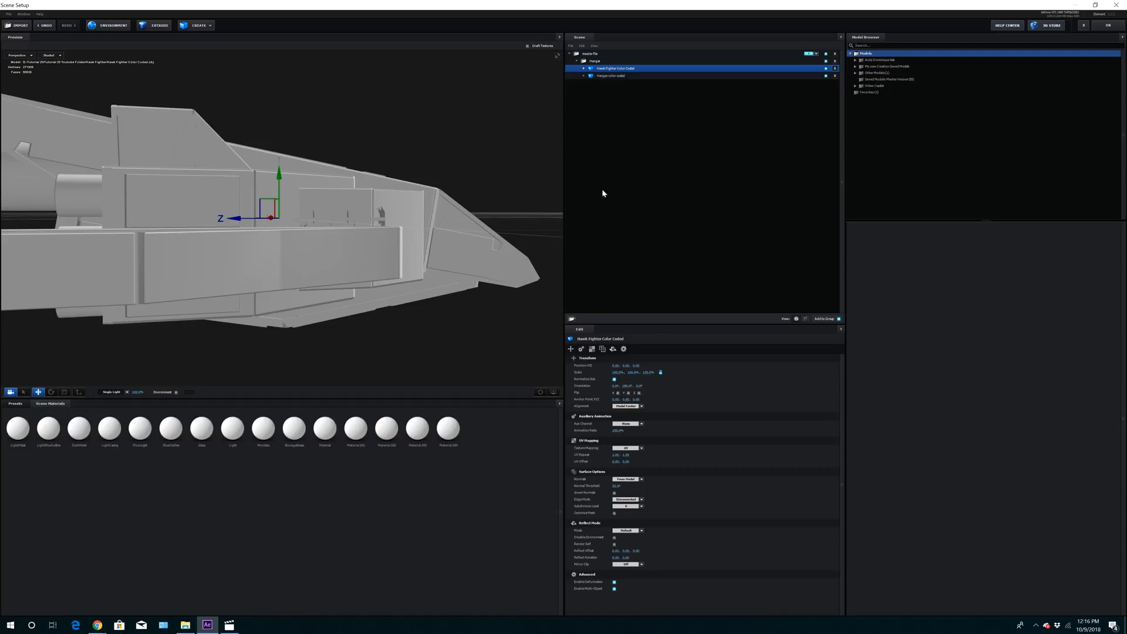
pyautogui.click(608, 75)
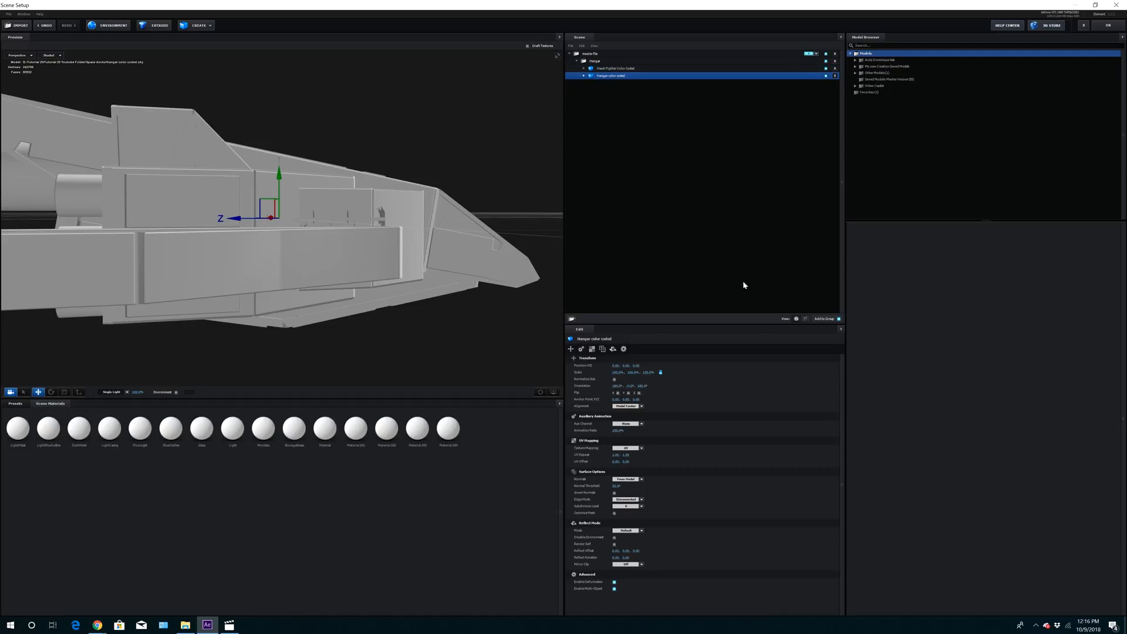
pyautogui.click(614, 379)
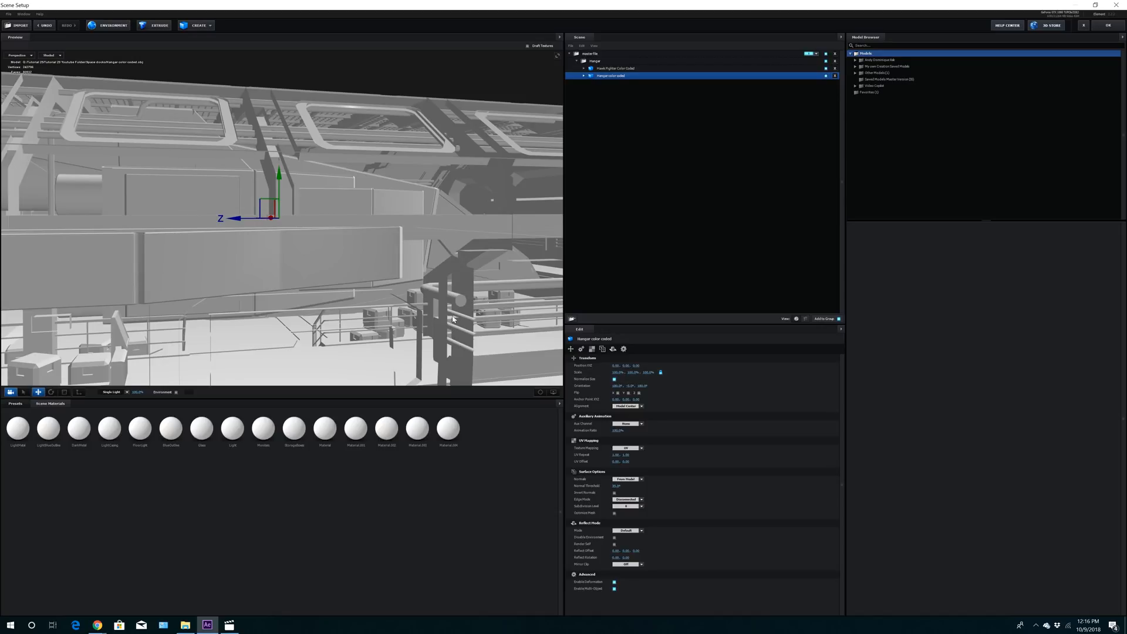
# Scale the Hawk Fighter down uniformly to fit the hangar, trying 25% before settling on a slightly larger size
pyautogui.click(614, 69)
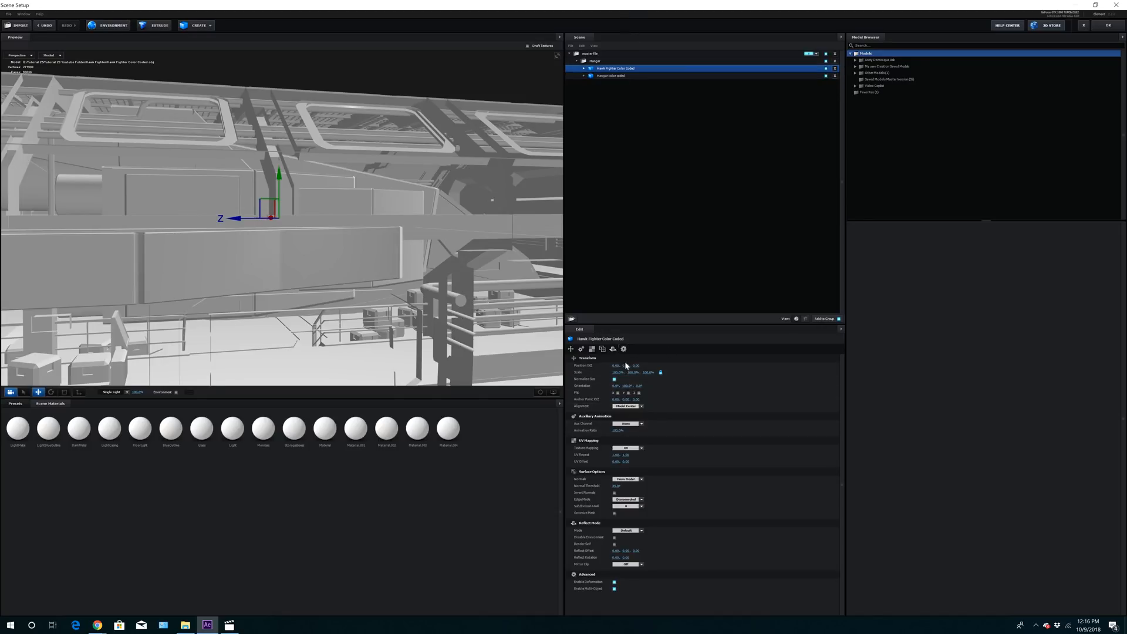
pyautogui.moveTo(616, 373); pyautogui.dragTo(575, 375)
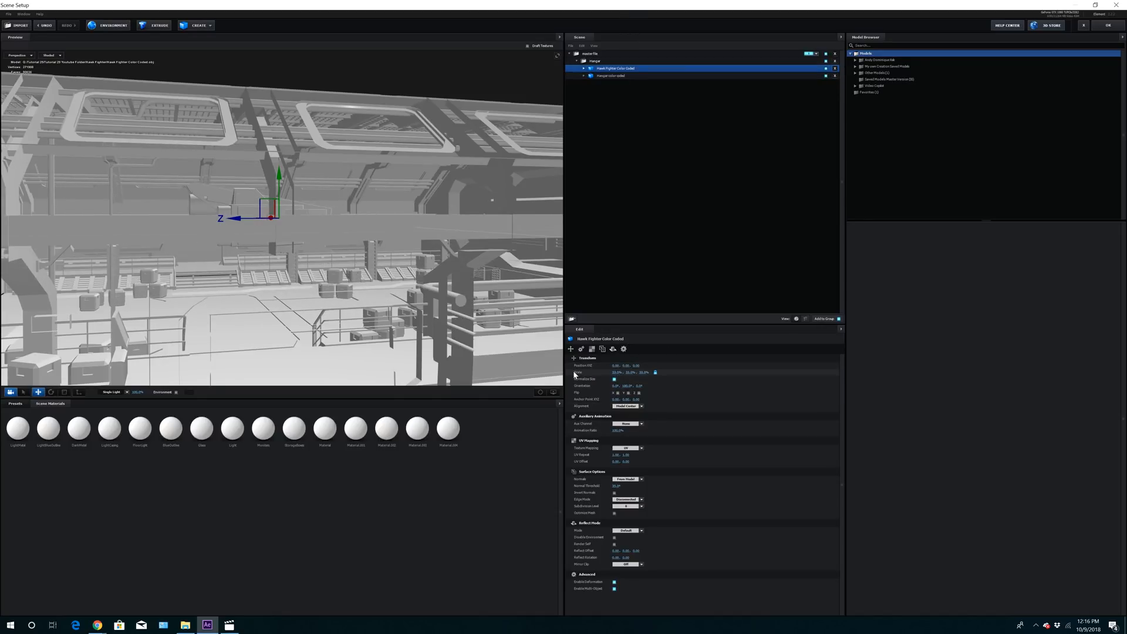
pyautogui.moveTo(202, 272); pyautogui.dragTo(364, 315)
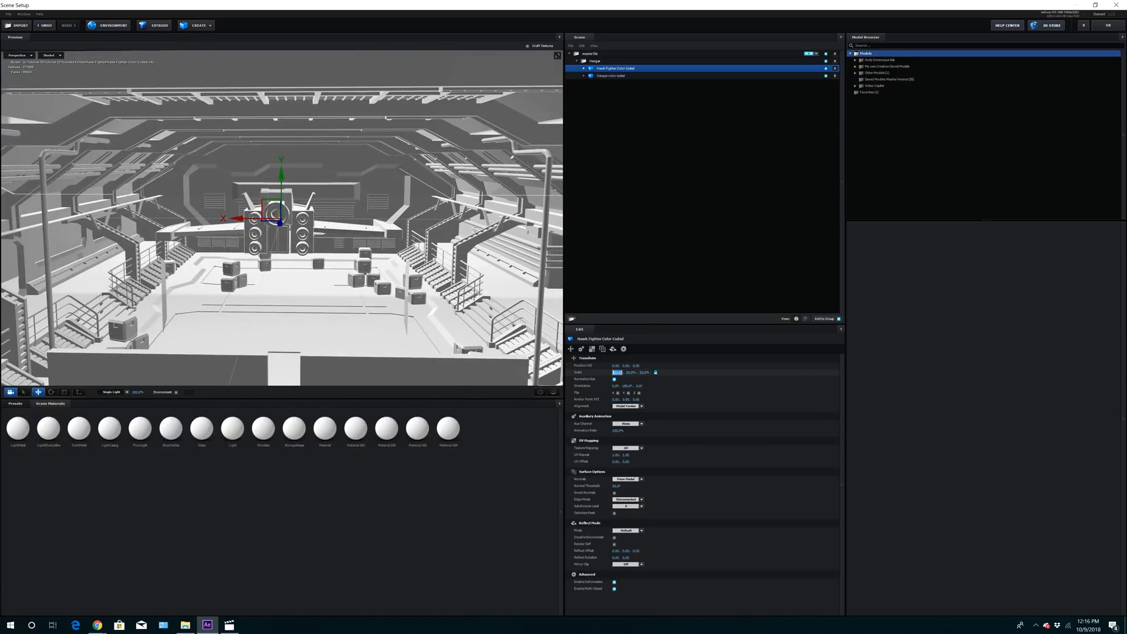
pyautogui.write('25')
pyautogui.press('Return')
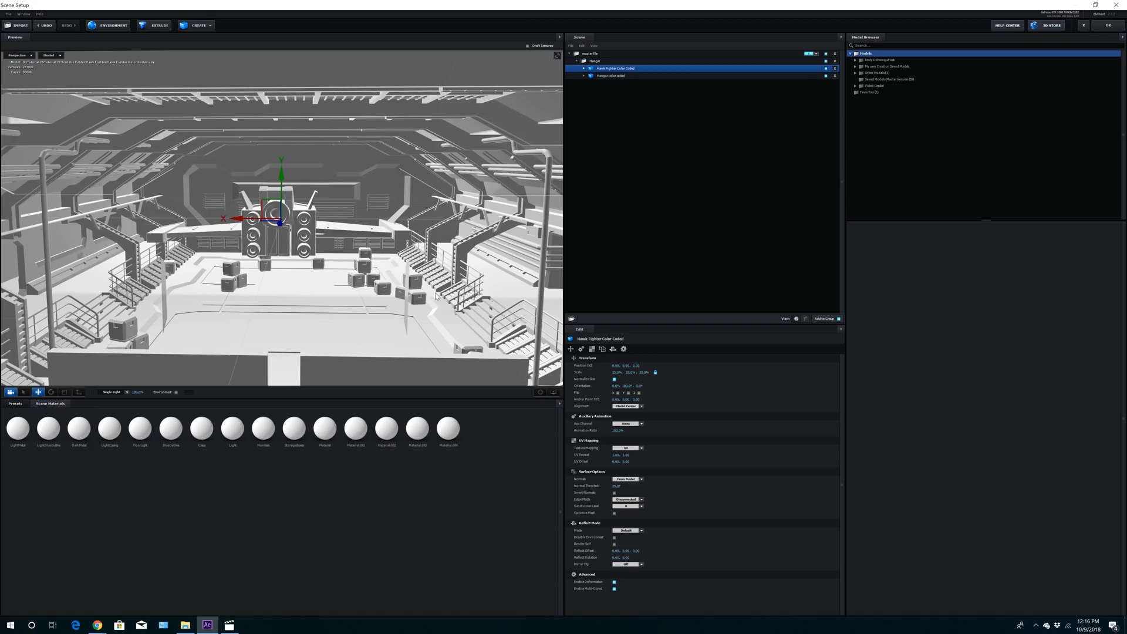
pyautogui.moveTo(436, 295)
pyautogui.mouseDown()
pyautogui.moveTo(320, 296)
pyautogui.moveTo(434, 290)
pyautogui.moveTo(306, 283)
pyautogui.moveTo(421, 284)
pyautogui.mouseUp()
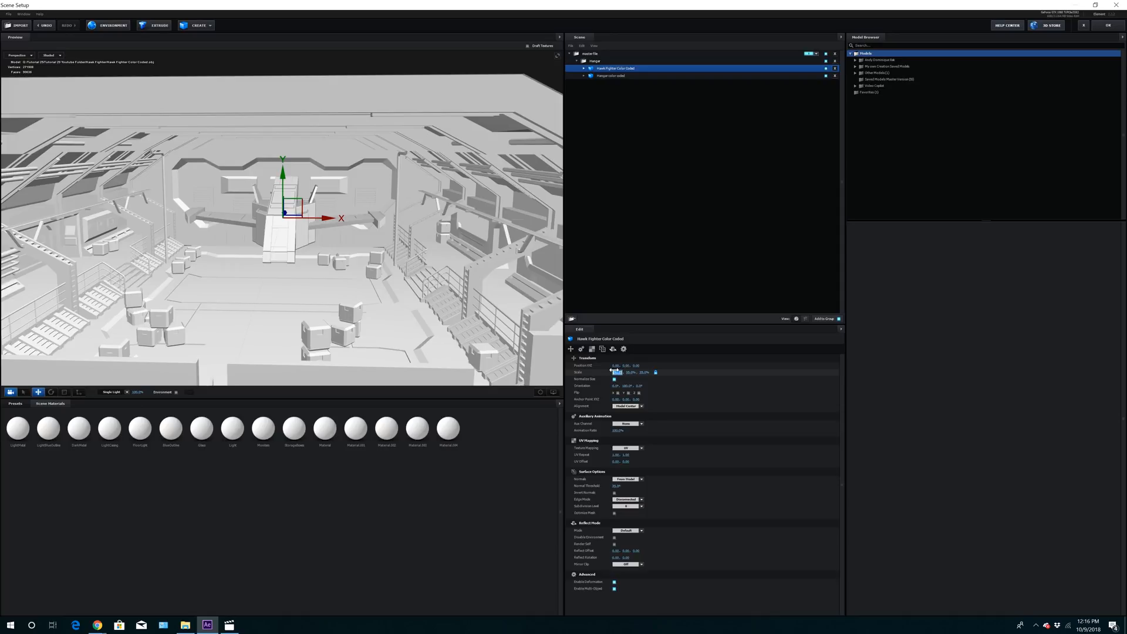
pyautogui.write('0')
pyautogui.press('Return')
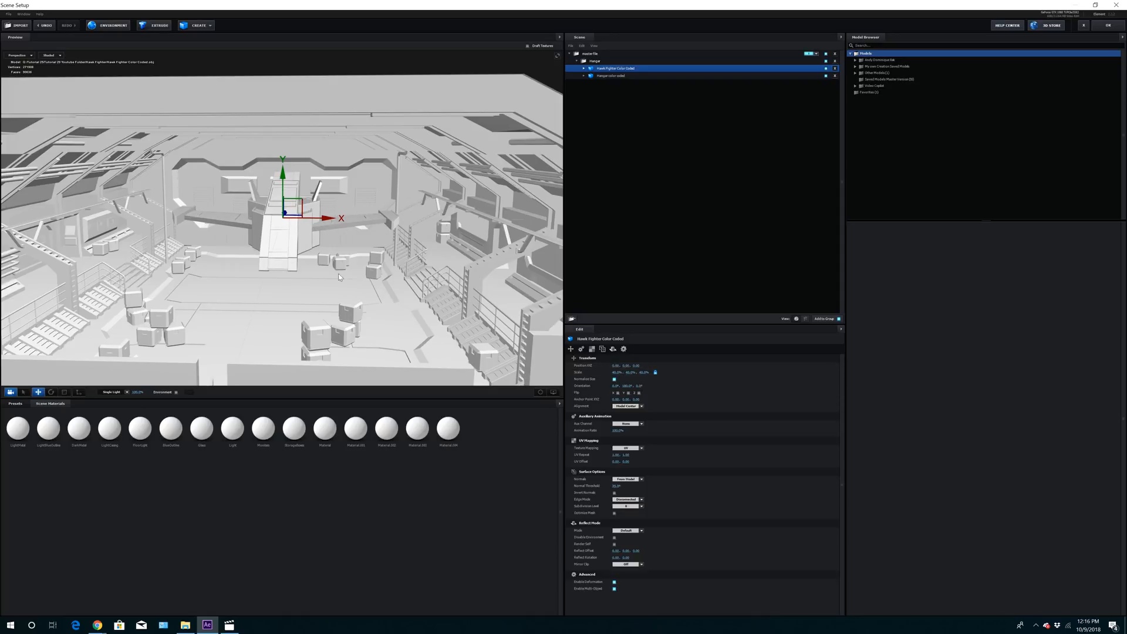
# Rotate the Hawk Fighter 180° about its vertical axis so it faces the opposite end of the hangar
pyautogui.moveTo(341, 293)
pyautogui.mouseDown()
pyautogui.moveTo(364, 283)
pyautogui.moveTo(339, 283)
pyautogui.mouseUp()
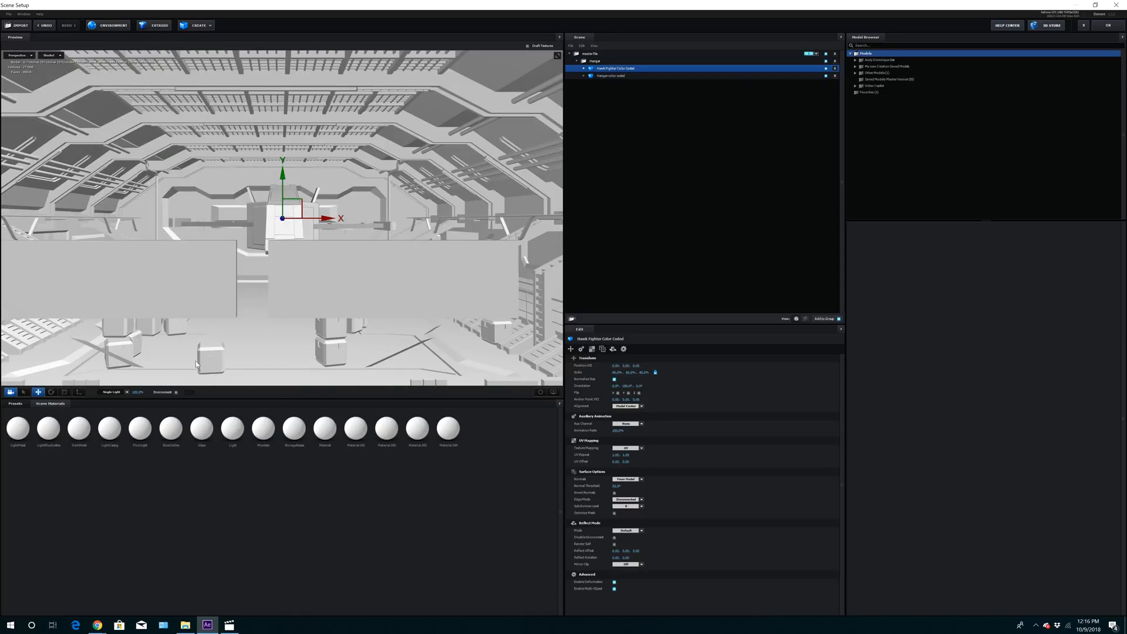
pyautogui.click(51, 392)
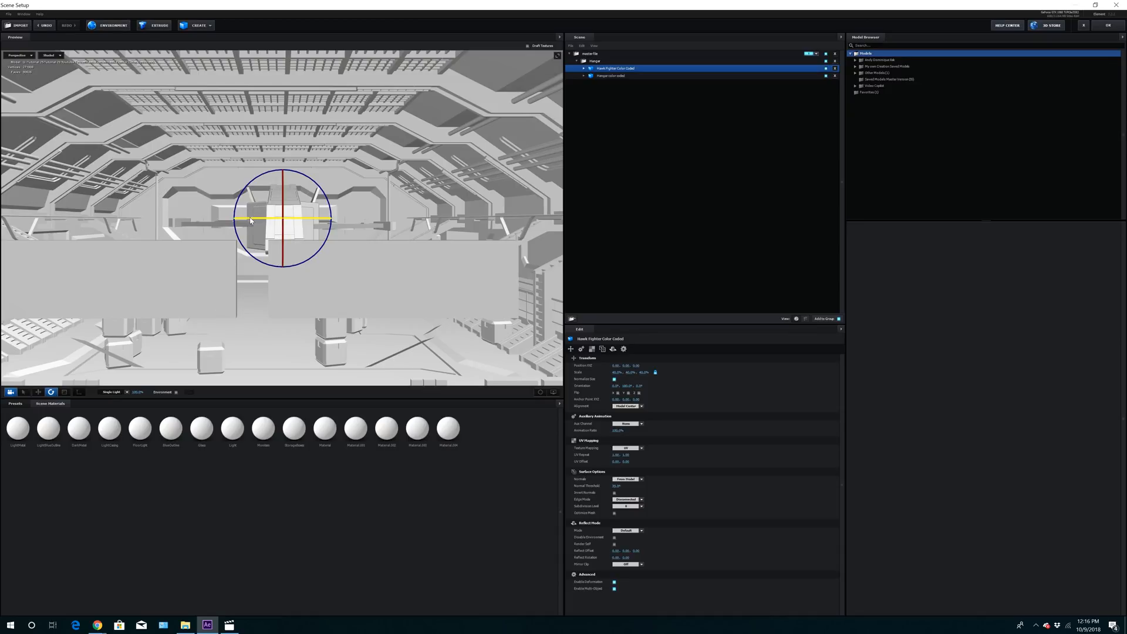
pyautogui.moveTo(250, 220); pyautogui.dragTo(440, 230)
pyautogui.moveTo(357, 278); pyautogui.dragTo(448, 285)
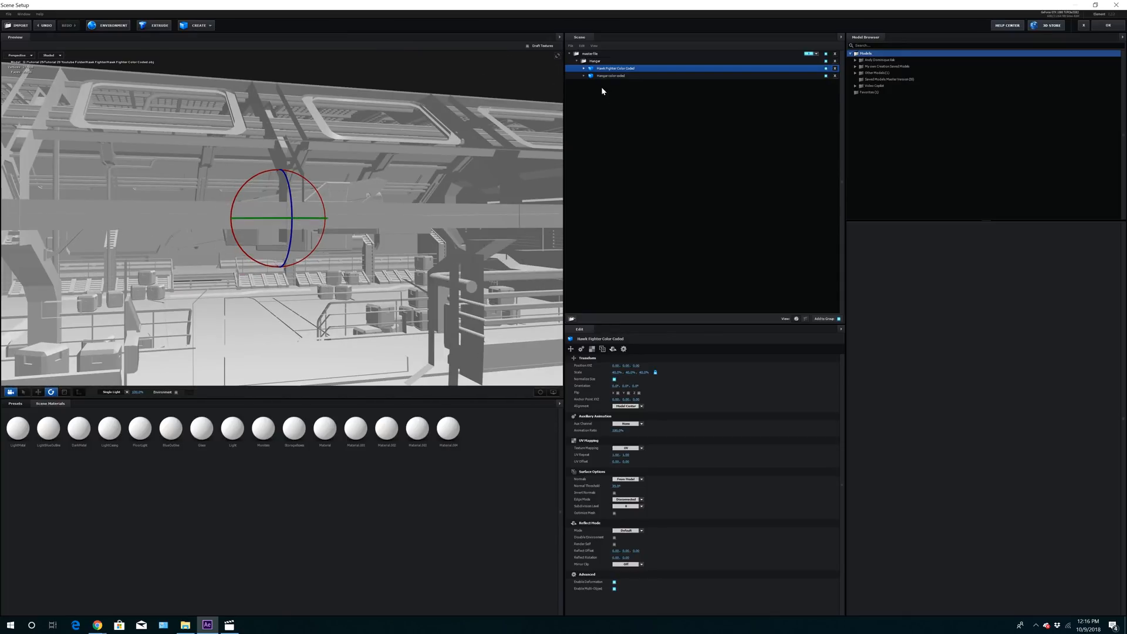
# Add a nested group folder inside the master file group and name it "Ship"
pyautogui.click(590, 63)
pyautogui.click(589, 54)
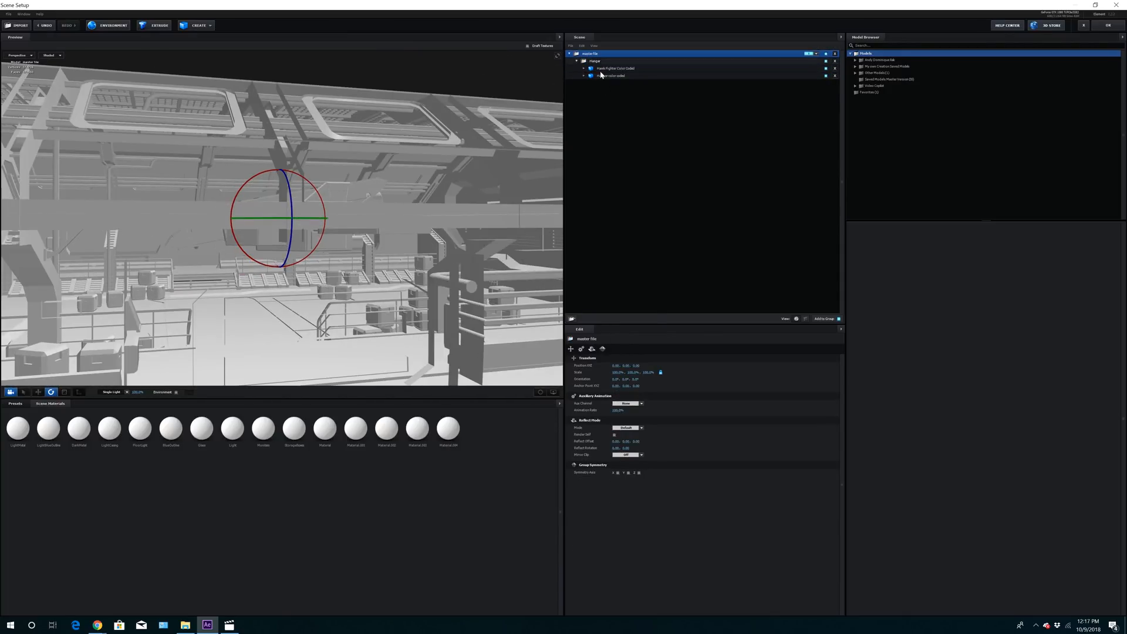
pyautogui.click(571, 319)
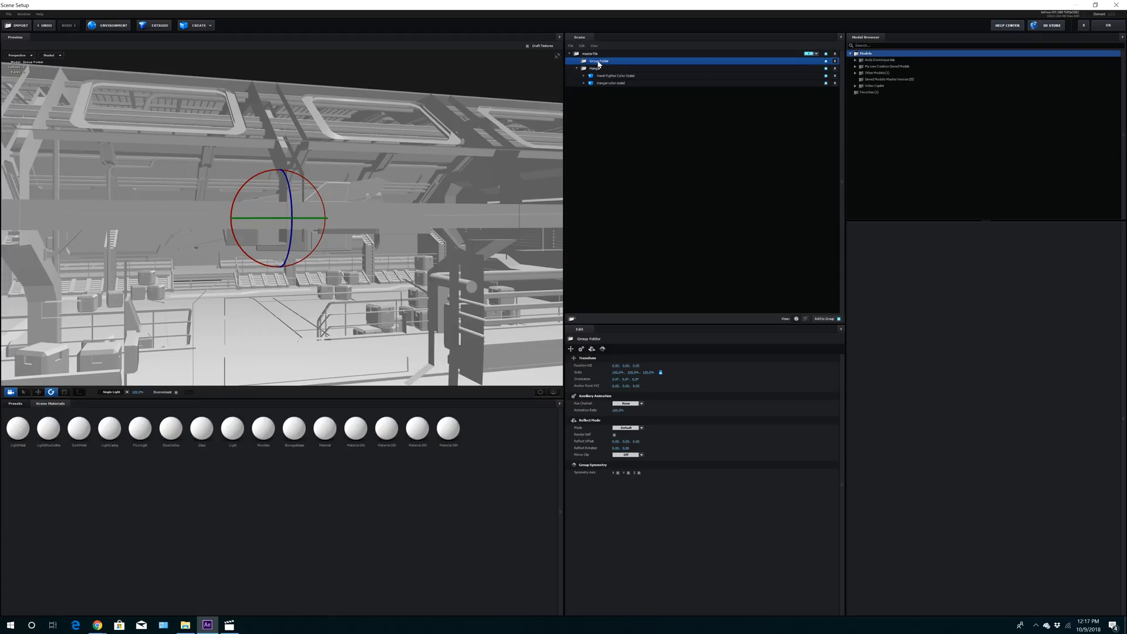
pyautogui.doubleClick(598, 62)
pyautogui.write('Ship')
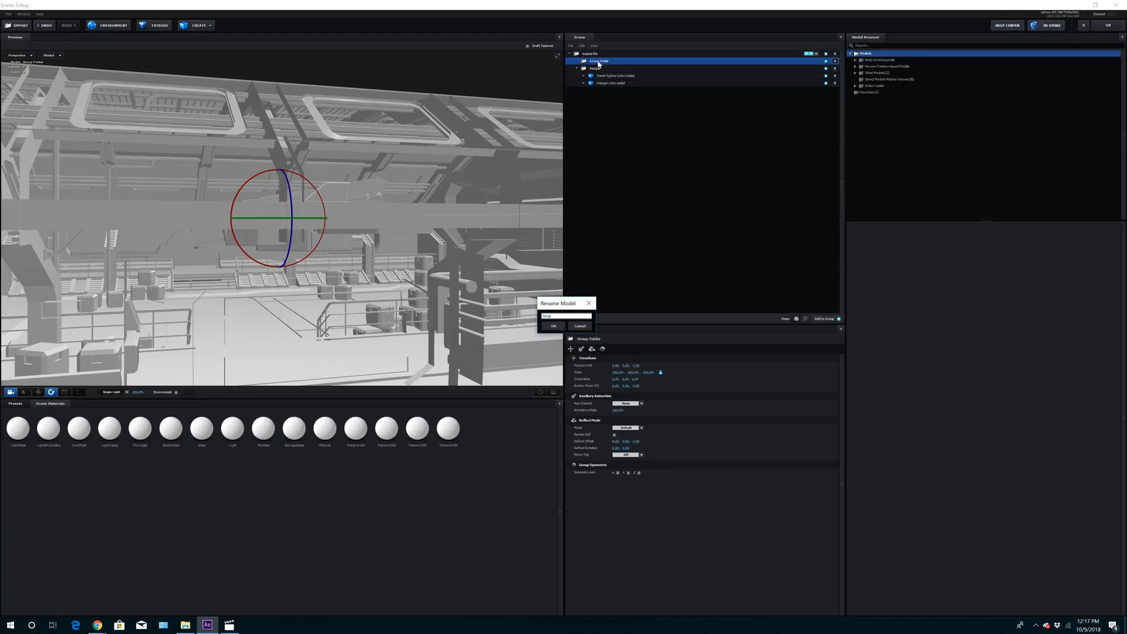
pyautogui.press('Return')
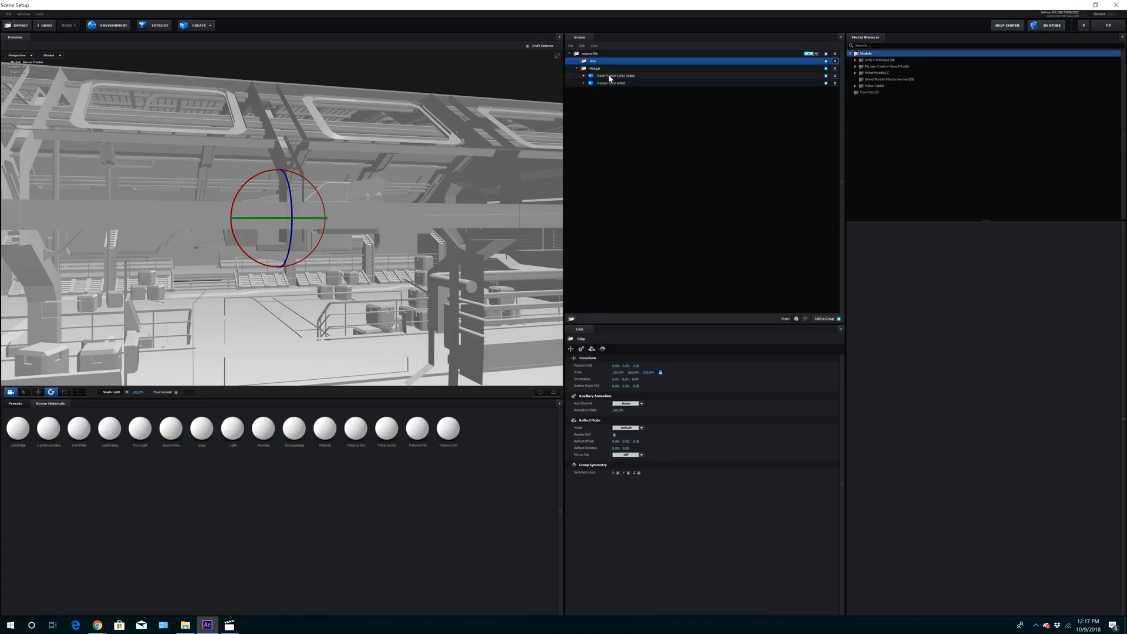
# Import the "Hawk Gun Color Coded" OBJ from the Hawk Fighter folder into the Hangar group
pyautogui.click(616, 77)
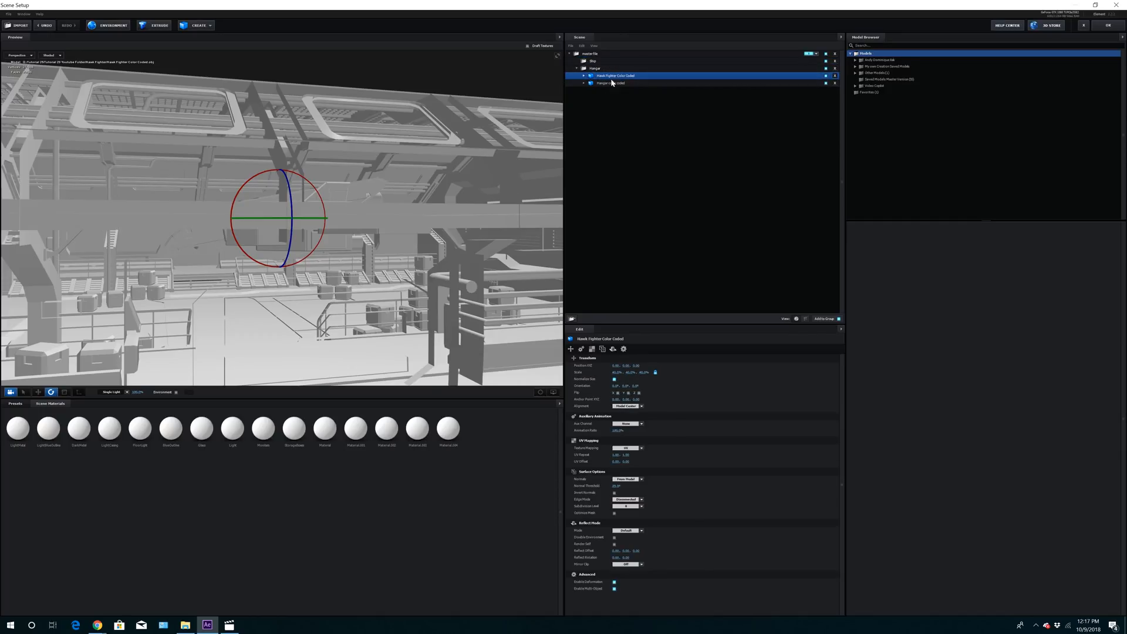
pyautogui.moveTo(312, 315); pyautogui.dragTo(343, 319)
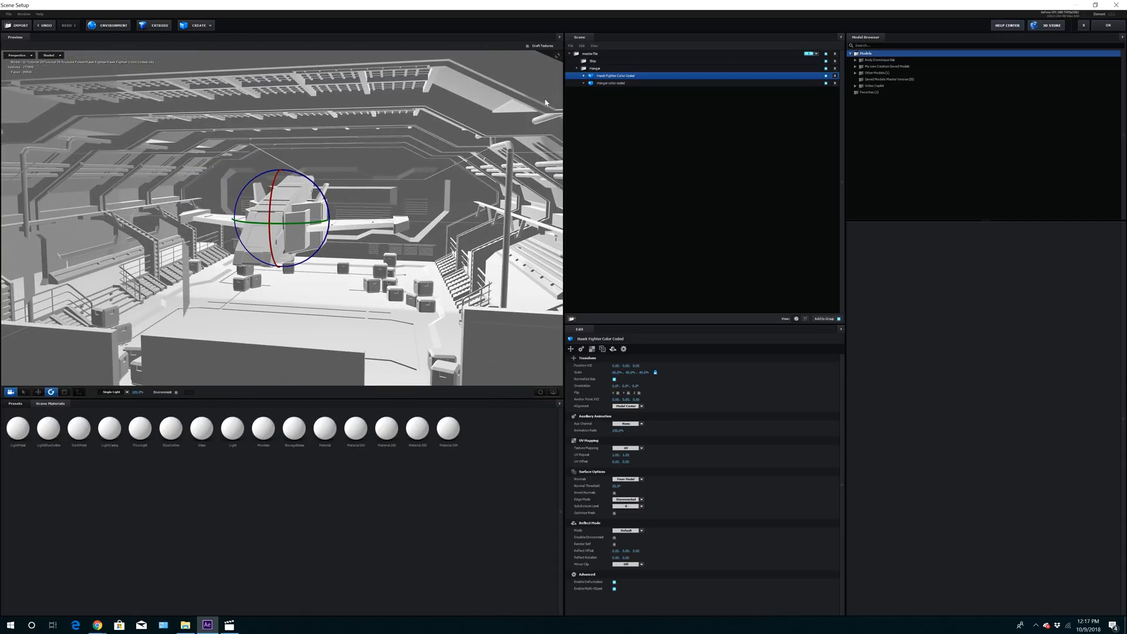
pyautogui.moveTo(350, 245); pyautogui.dragTo(339, 249)
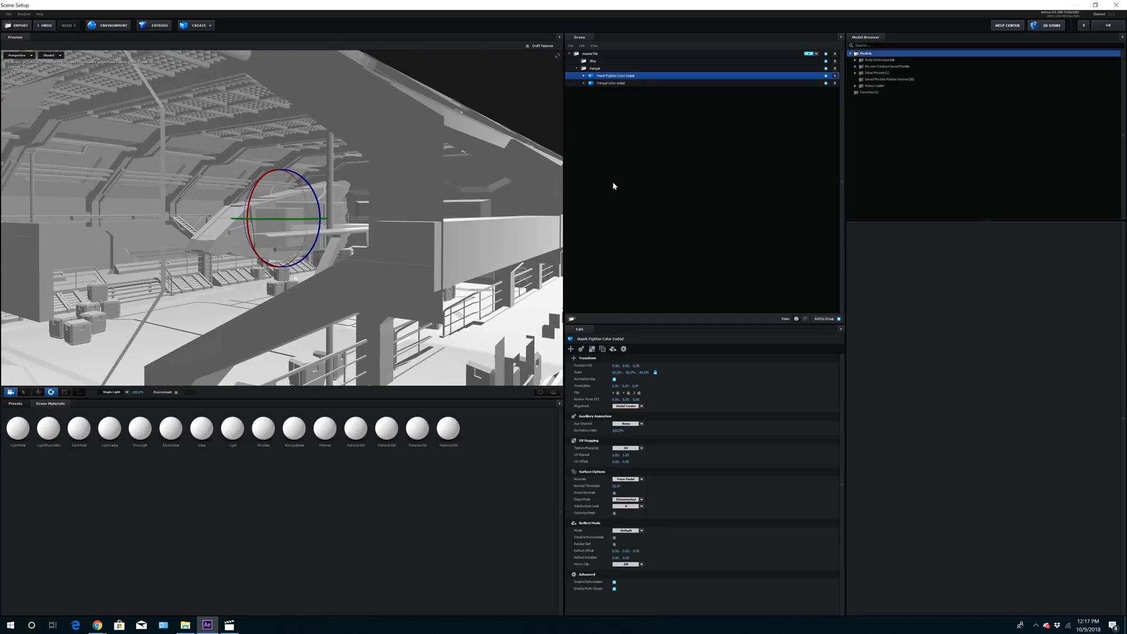
pyautogui.click(601, 69)
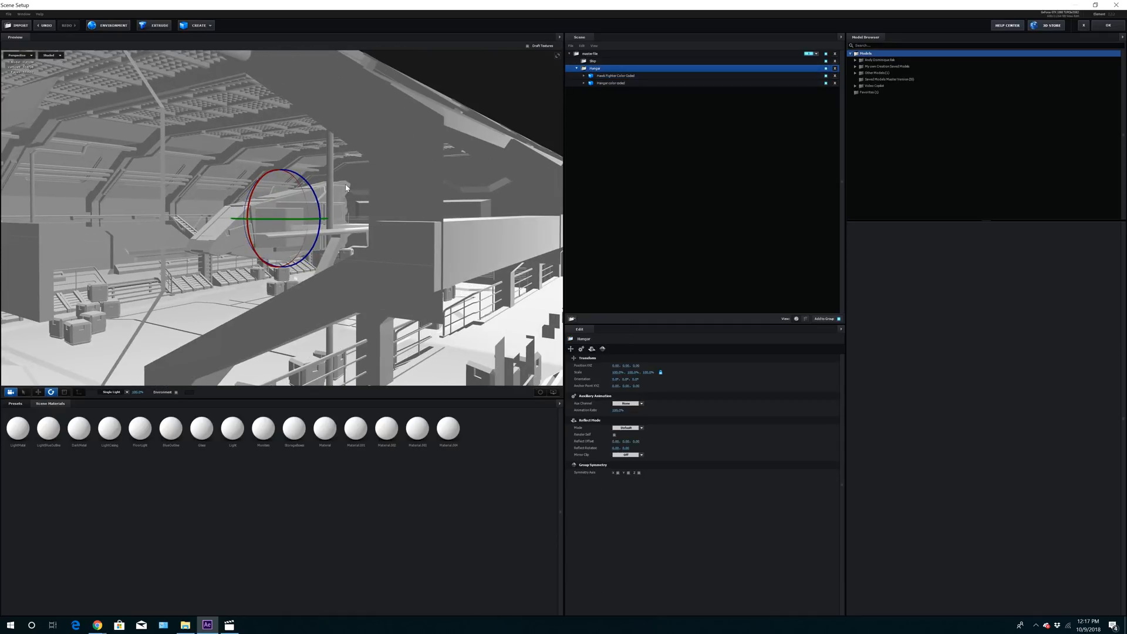
pyautogui.click(20, 26)
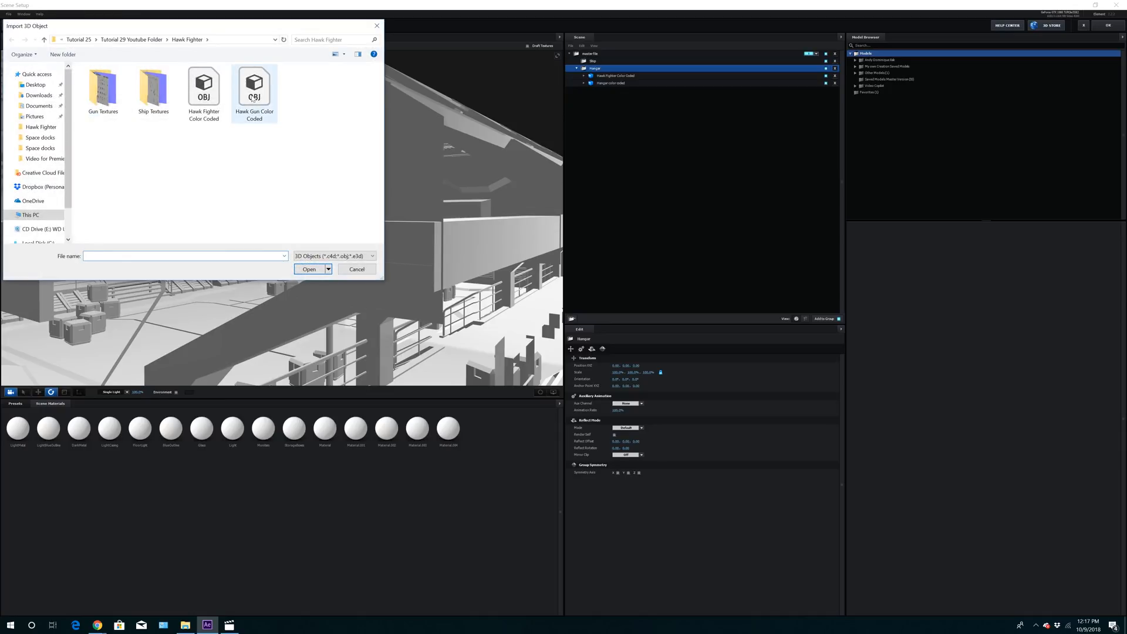
pyautogui.doubleClick(253, 94)
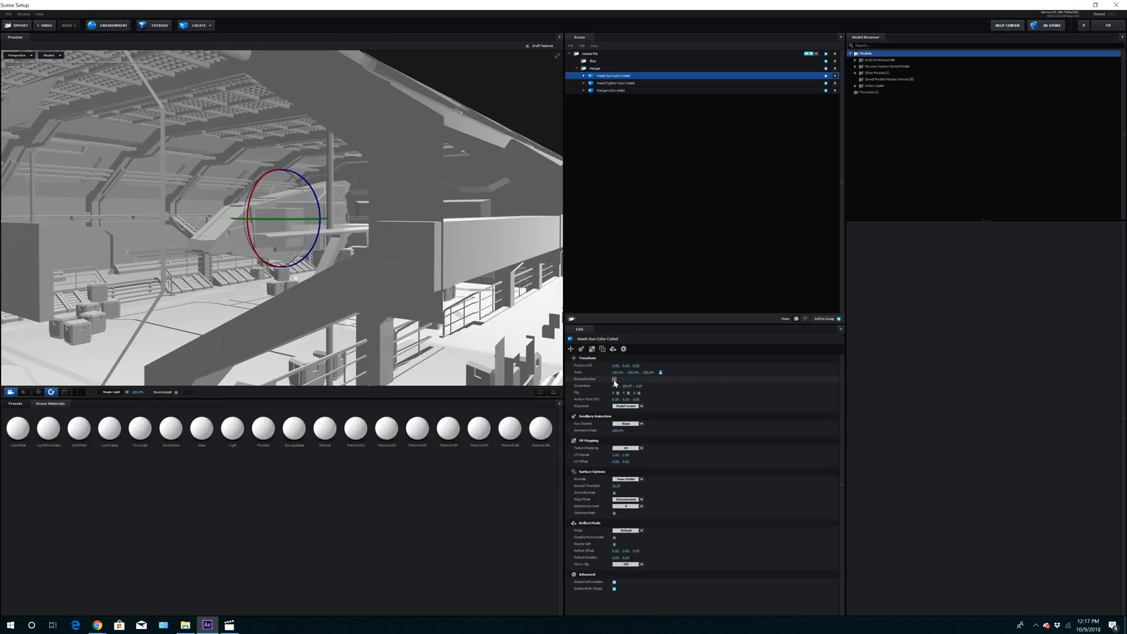
# Normalize and scale down the Hawk gun model, and move it along Z onto the nose of the Hawk Fighter
pyautogui.click(614, 379)
pyautogui.moveTo(616, 372); pyautogui.dragTo(566, 378)
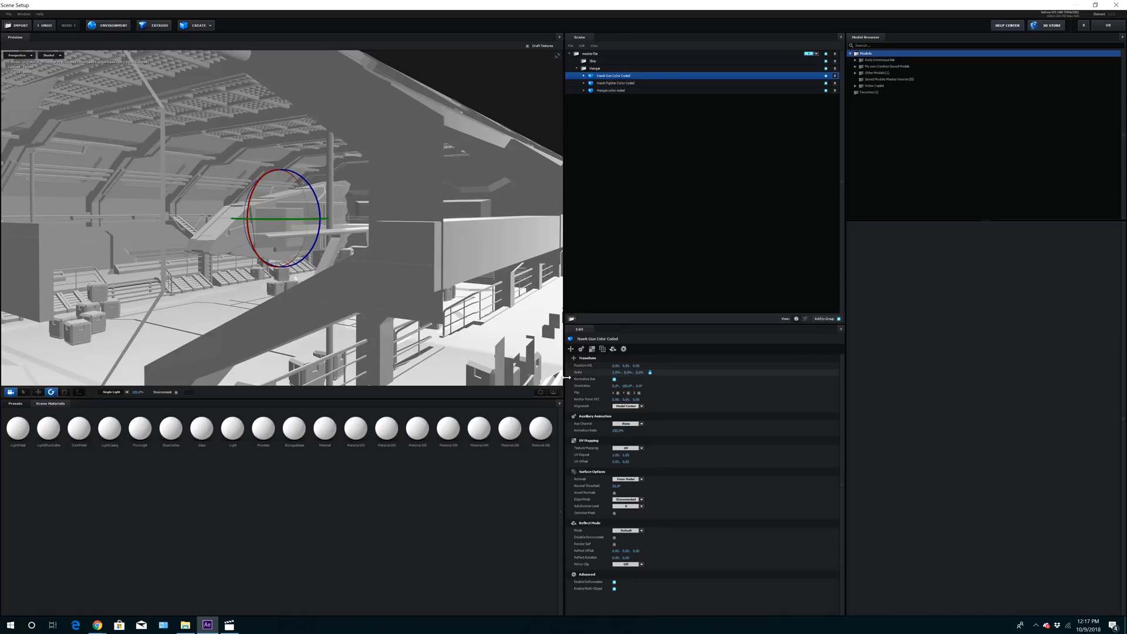
pyautogui.click(39, 391)
pyautogui.moveTo(253, 226); pyautogui.dragTo(170, 226)
pyautogui.moveTo(615, 373); pyautogui.dragTo(621, 373)
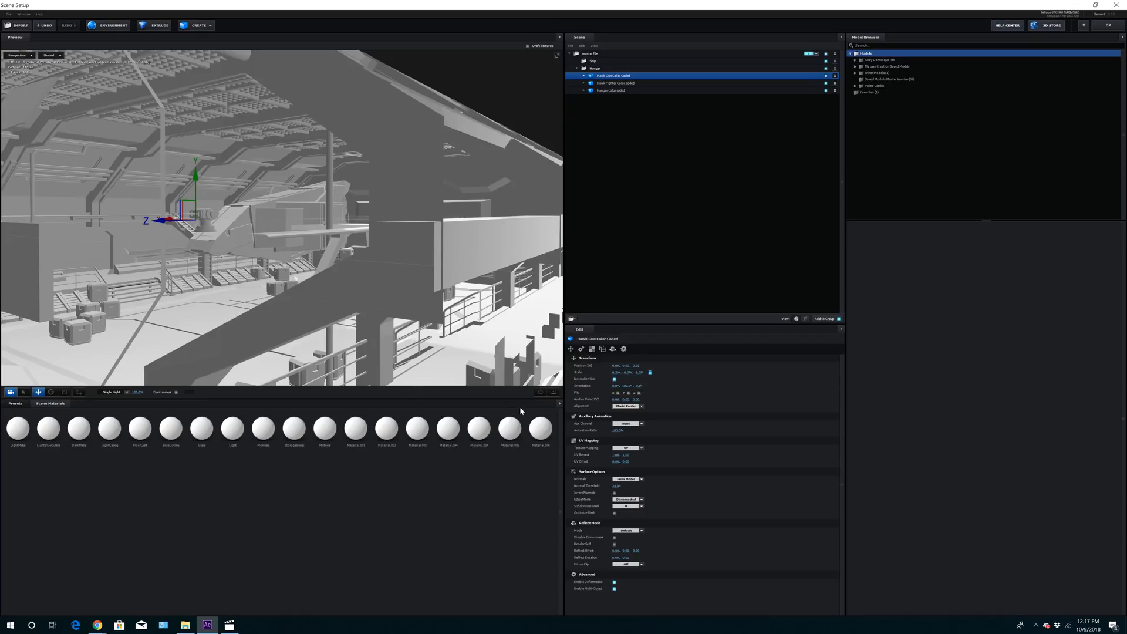
# Frame the Hawk gun and rotate it about its Z axis to turn it upside down
pyautogui.click(541, 392)
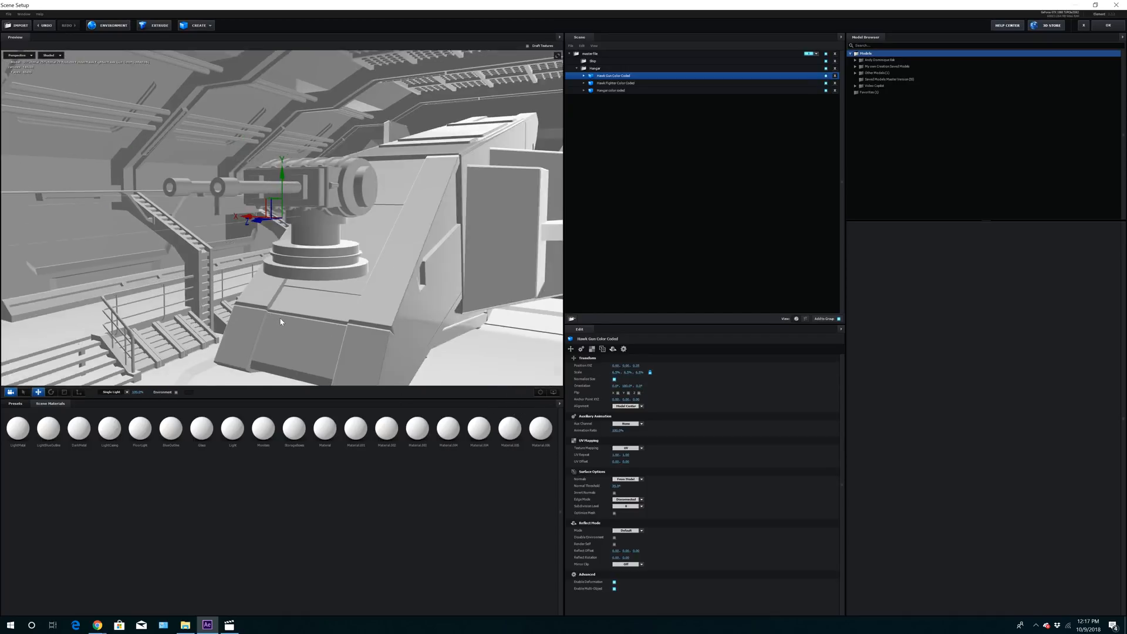
pyautogui.click(51, 392)
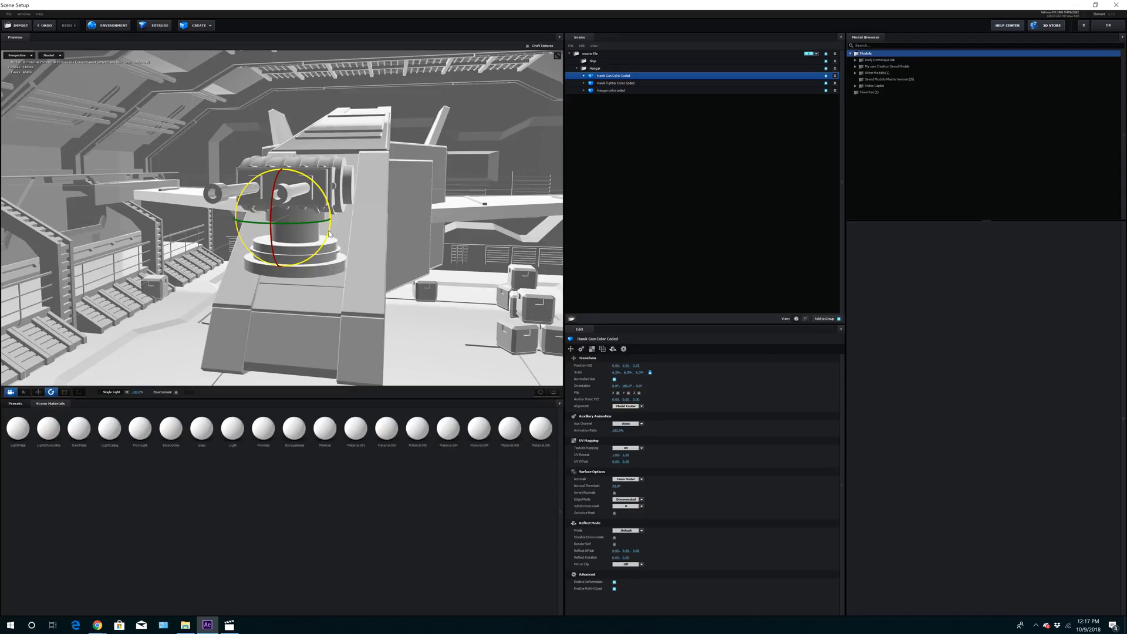
pyautogui.moveTo(329, 234); pyautogui.dragTo(329, 267)
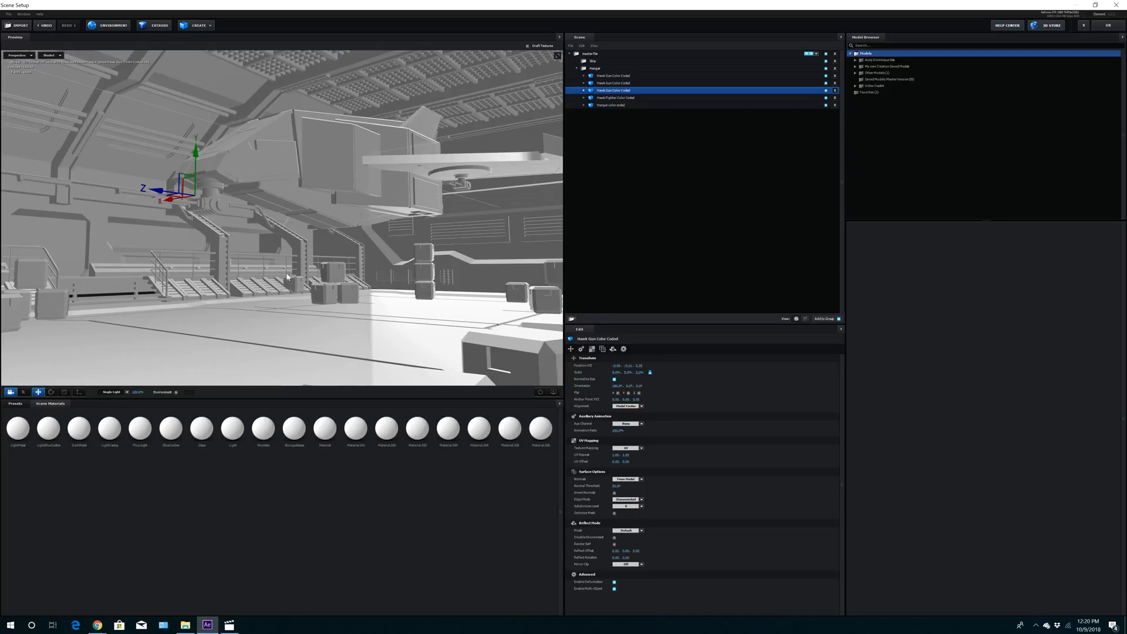
# Move the Hawk Fighter and its three gun models from the Hangar group into the Ship group
pyautogui.click(654, 98)
pyautogui.moveTo(619, 94); pyautogui.dragTo(599, 67)
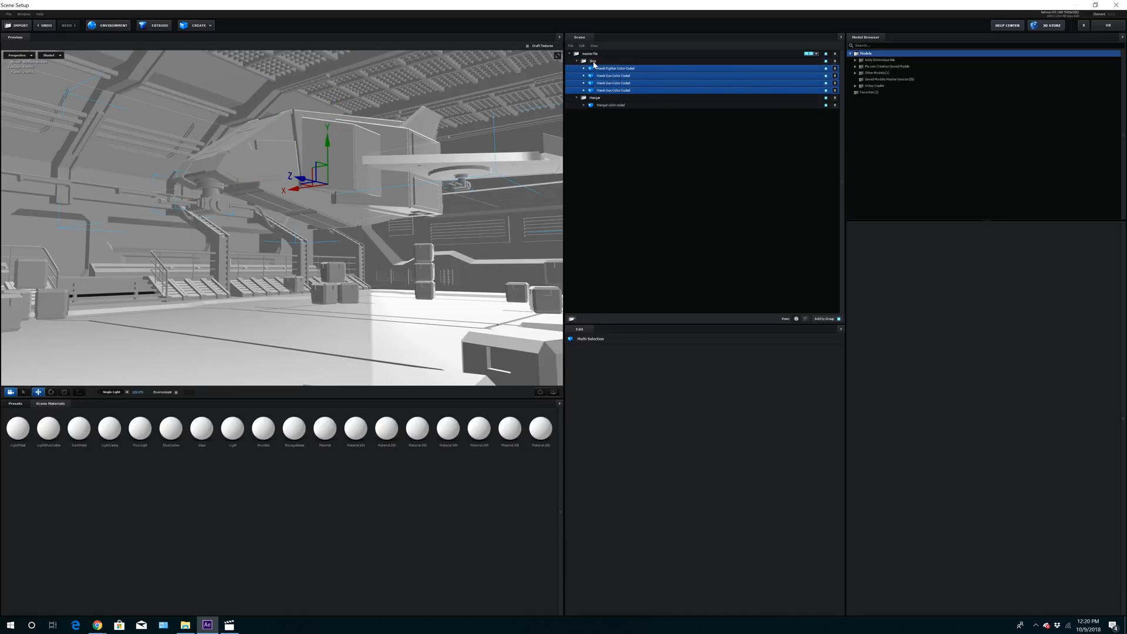
# Lower the whole Ship group along the Y axis towards the hangar floor and accept the scene setup
pyautogui.click(593, 61)
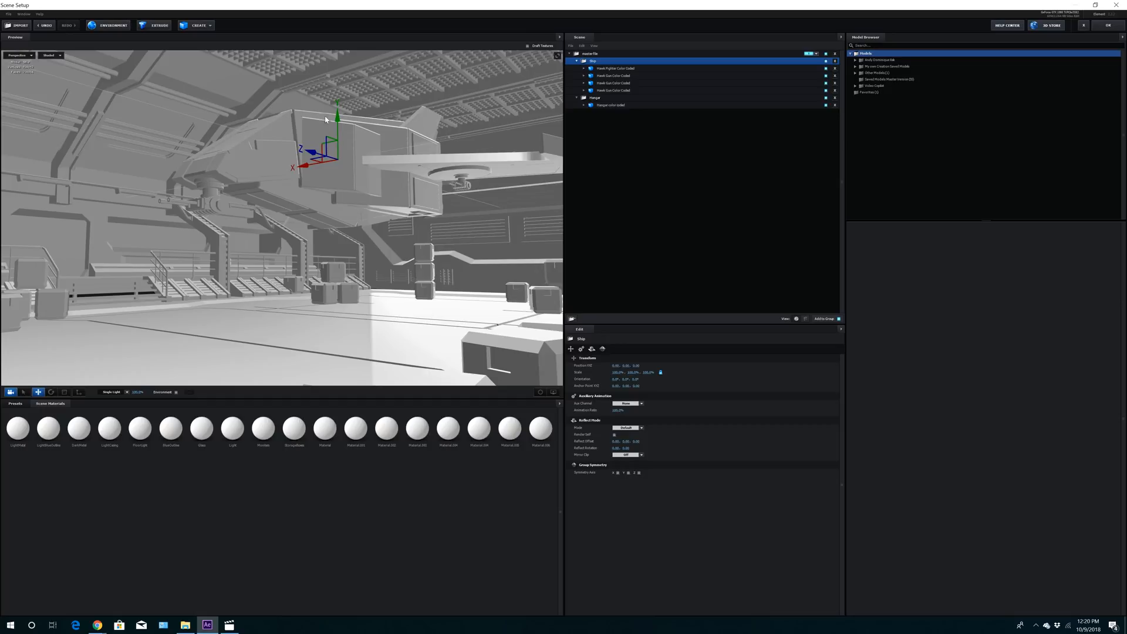
pyautogui.moveTo(337, 120); pyautogui.dragTo(344, 194)
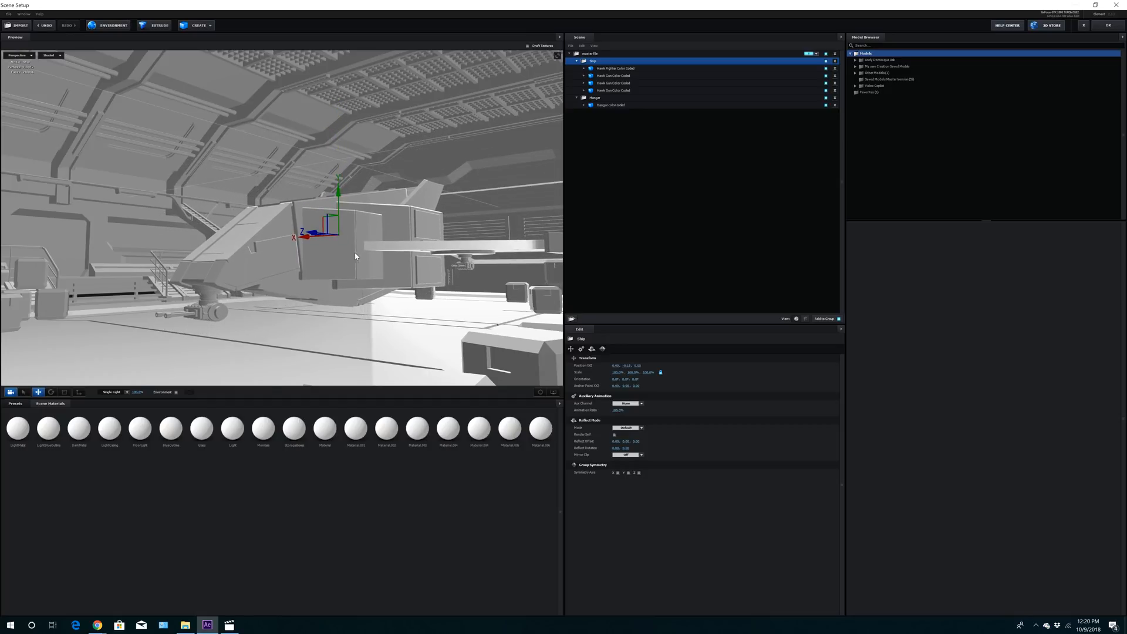
pyautogui.moveTo(356, 256); pyautogui.dragTo(411, 258)
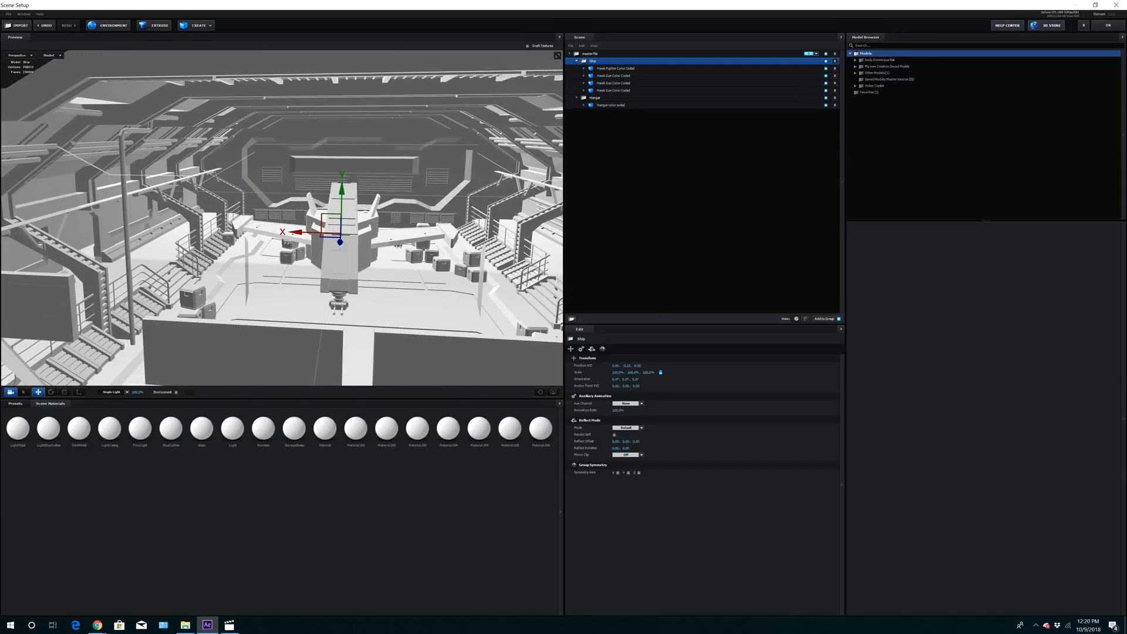
pyautogui.click(1108, 26)
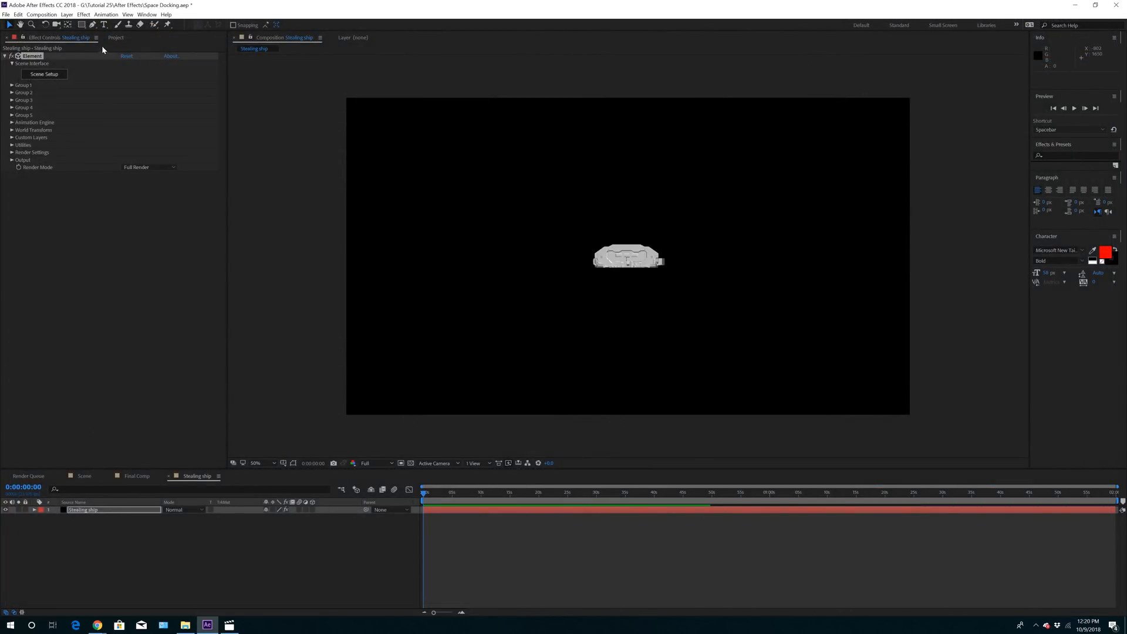
# Add a new two-node camera, Camera 1, to the Stealing ship composition using the current lens preset
pyautogui.click(67, 14)
pyautogui.moveTo(82, 25)
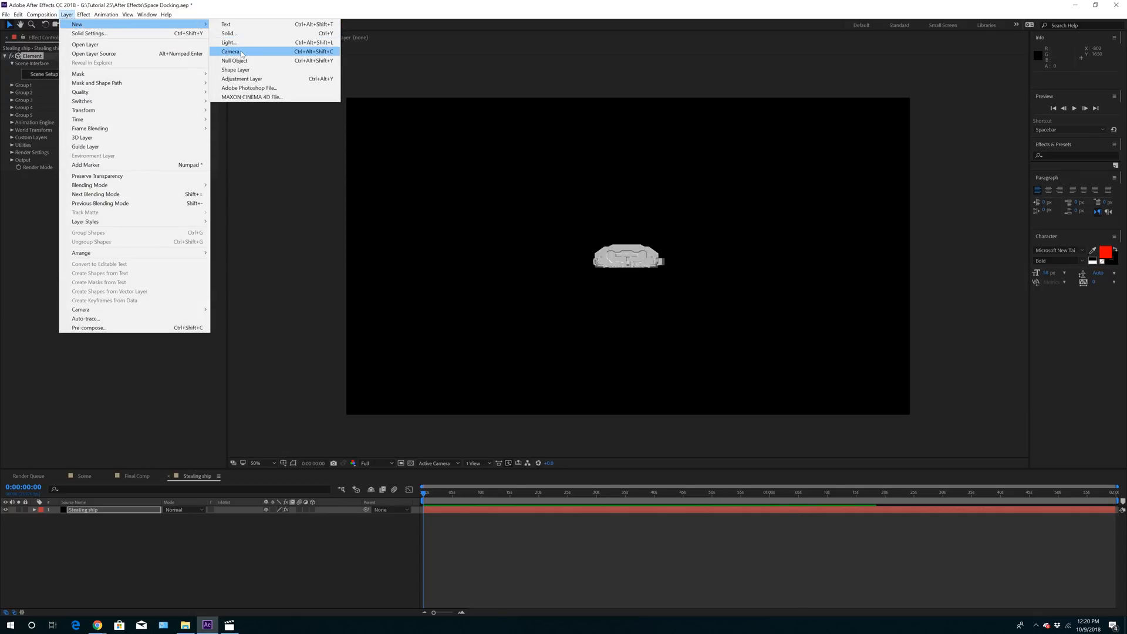
pyautogui.click(231, 52)
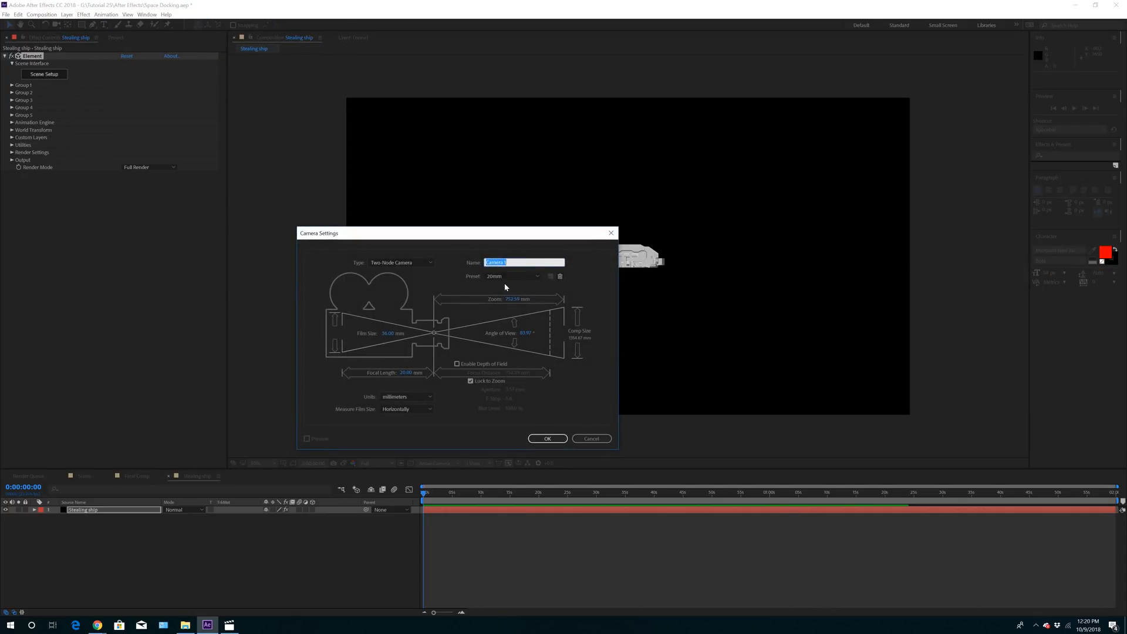
pyautogui.click(547, 438)
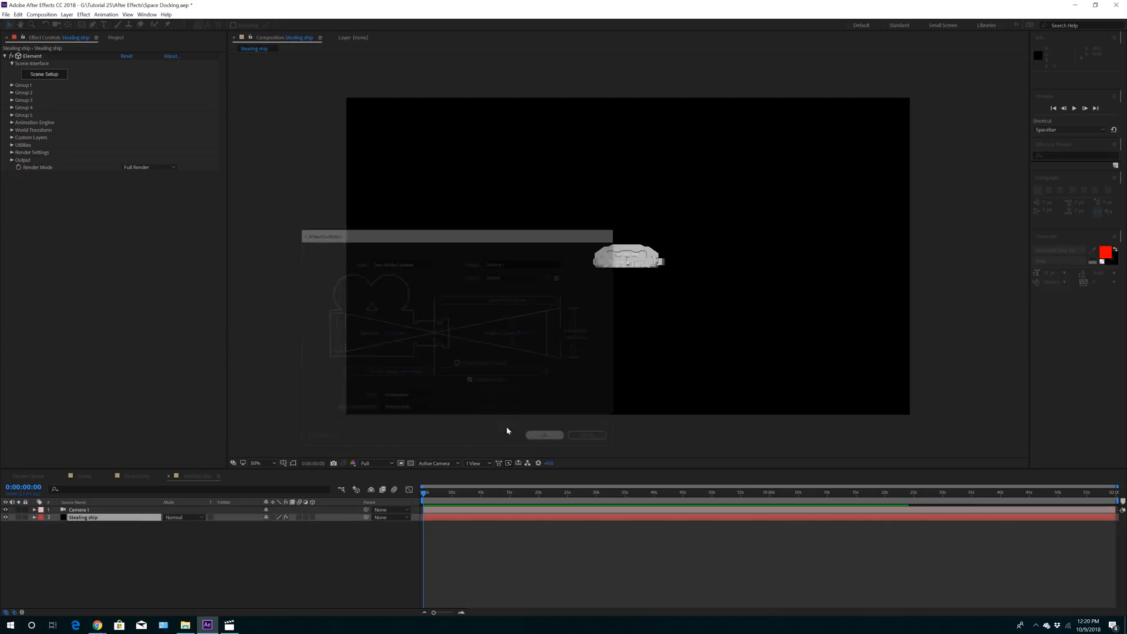
# Move and orbit Camera 1 inside the hangar to frame the Hawk Fighter from an elevated front angle
pyautogui.click(57, 25)
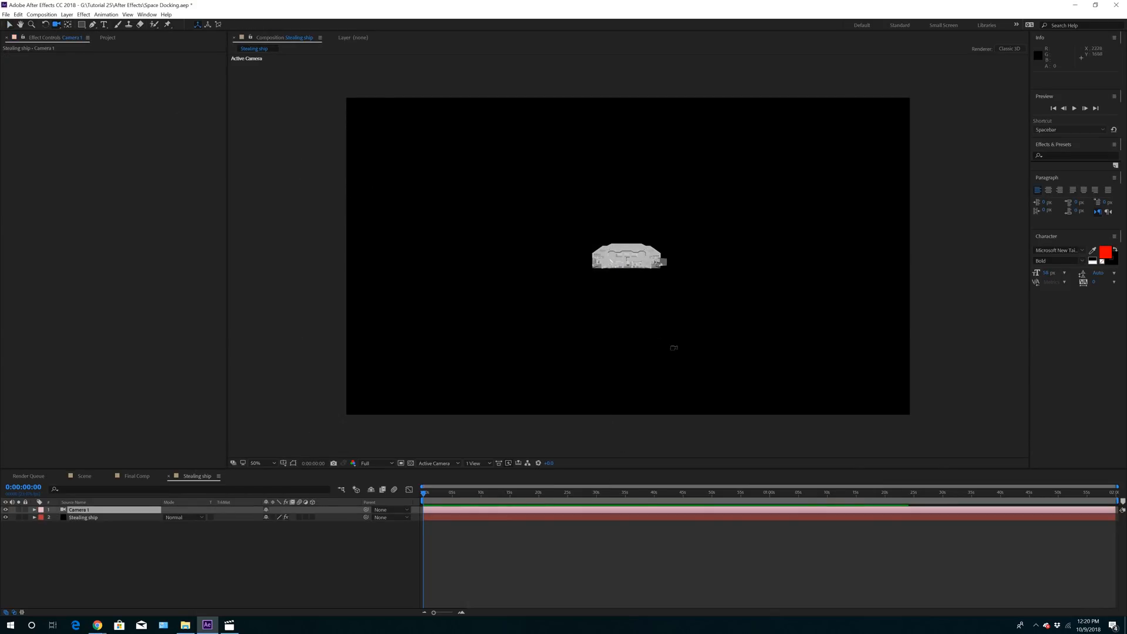
pyautogui.moveTo(611, 281); pyautogui.dragTo(604, 157, button='right')
pyautogui.moveTo(552, 298); pyautogui.dragTo(644, 315)
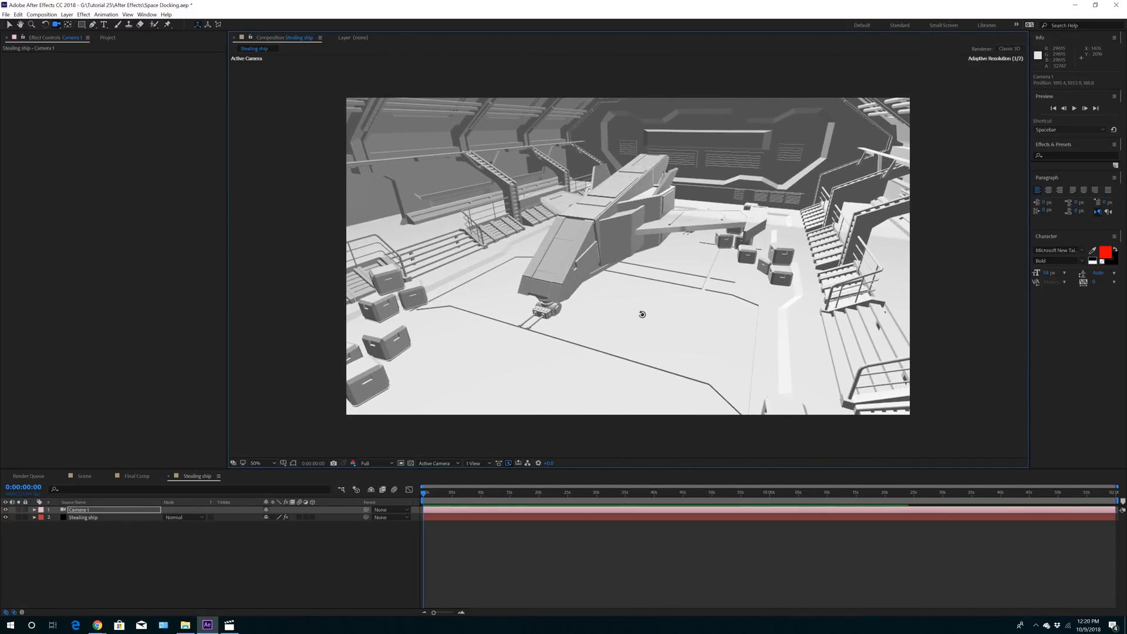
pyautogui.moveTo(636, 314); pyautogui.dragTo(706, 296, button='middle')
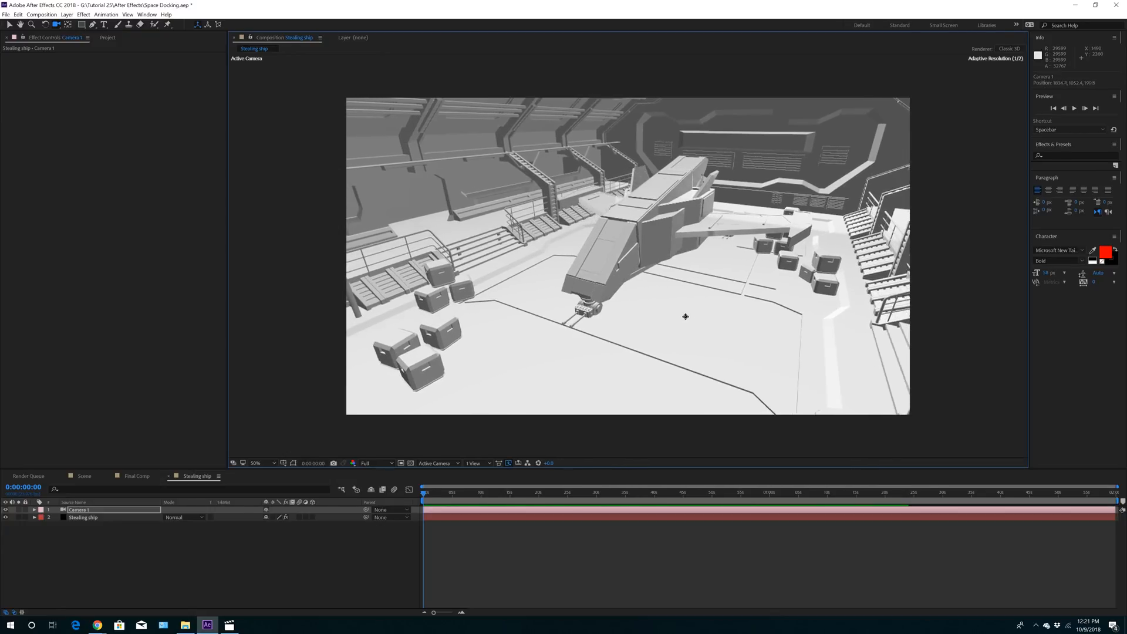
pyautogui.moveTo(712, 299)
pyautogui.mouseDown(button='right')
pyautogui.moveTo(712, 310)
pyautogui.moveTo(705, 288)
pyautogui.mouseUp(button='right')
pyautogui.moveTo(705, 288); pyautogui.dragTo(684, 317, button='middle')
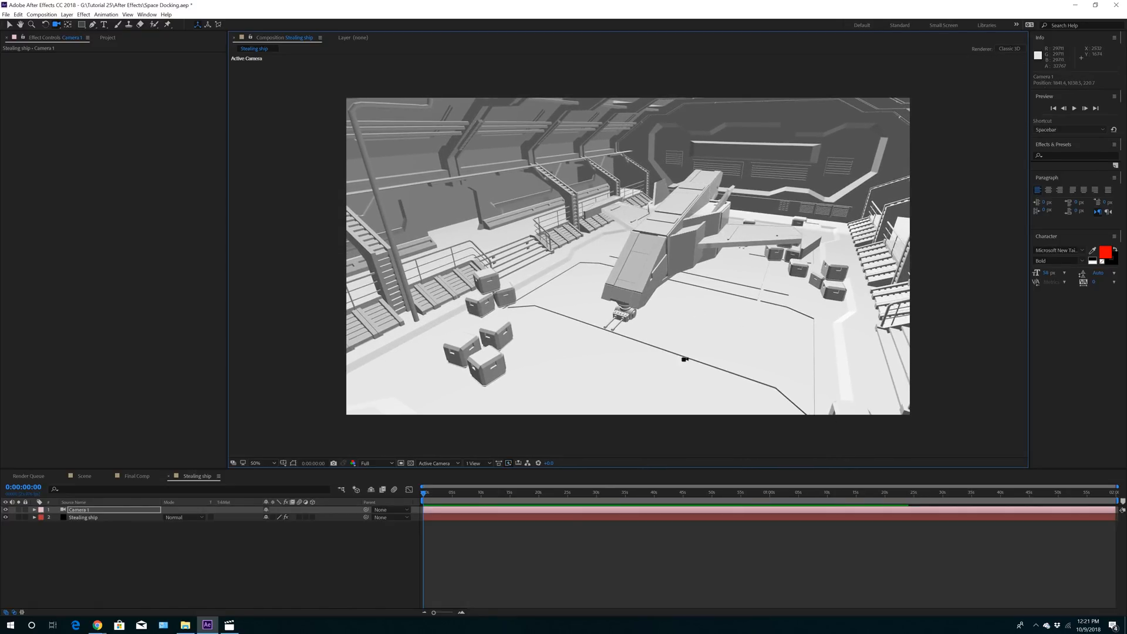
# Enable SSAO ambient occlusion in the Stealing ship layer's Element render settings and adjust the SSAO intensity
pyautogui.click(85, 518)
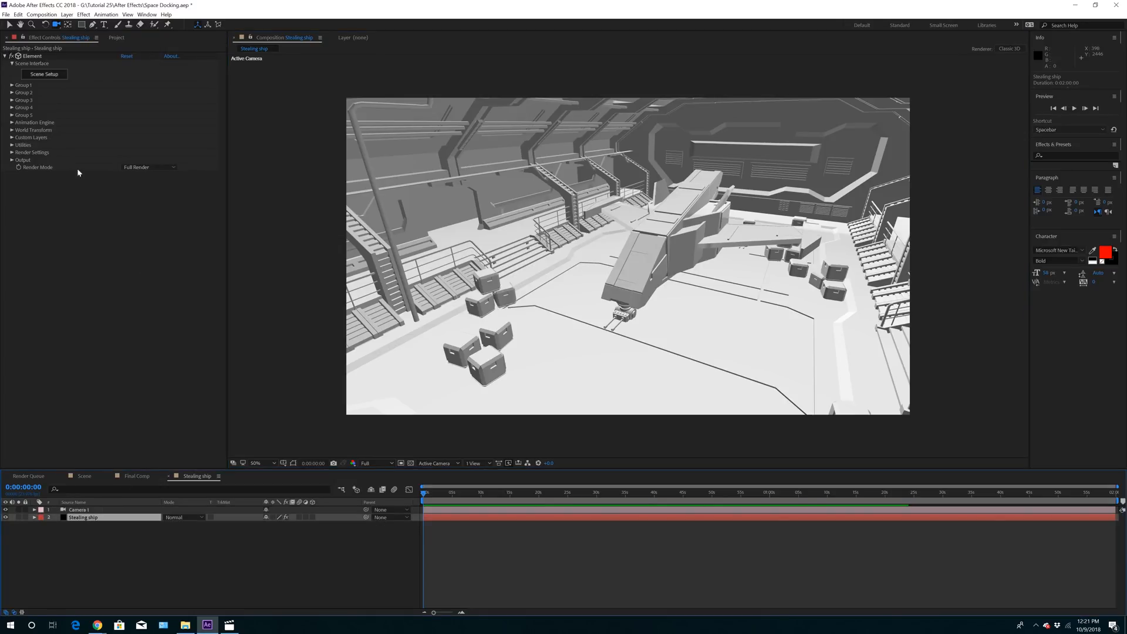
pyautogui.click(12, 152)
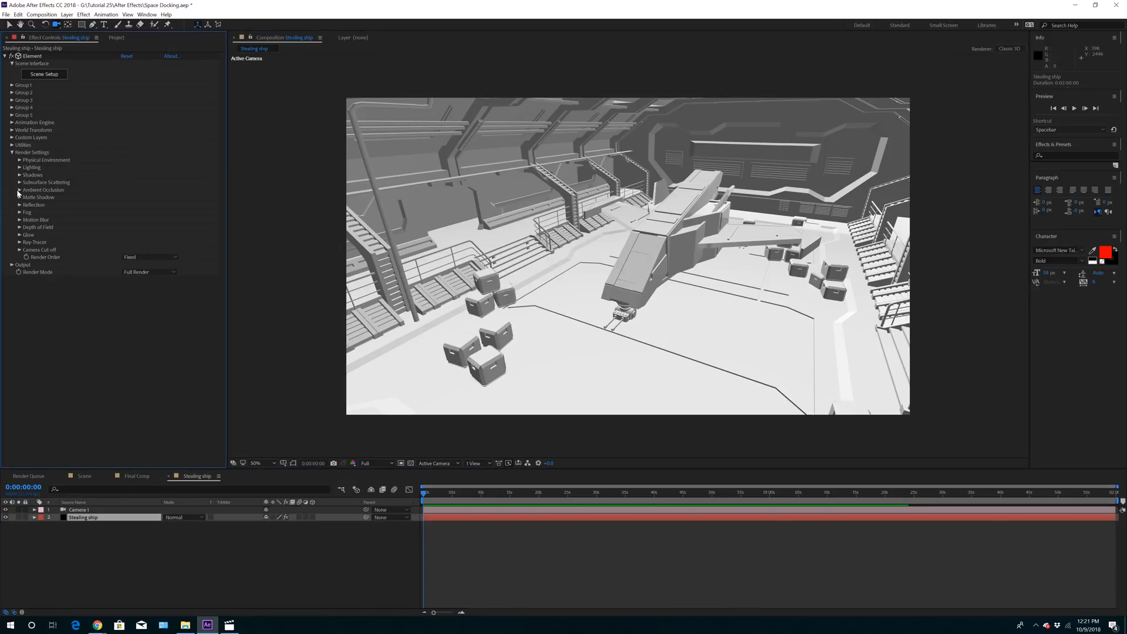
pyautogui.click(19, 190)
pyautogui.click(123, 198)
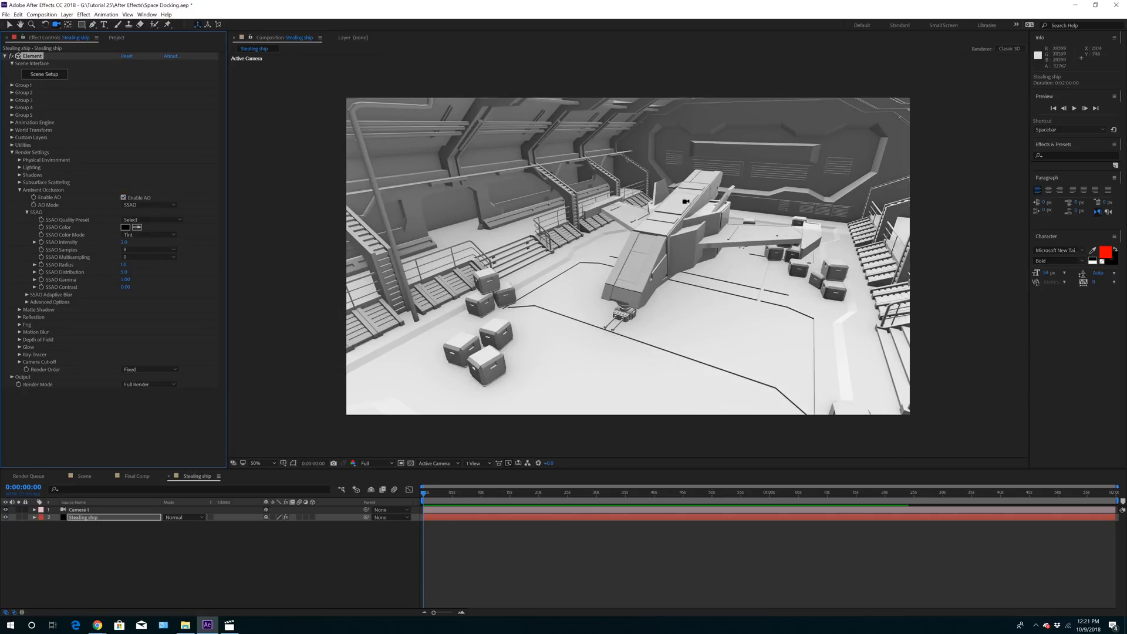
pyautogui.click(124, 242)
pyautogui.press('Return')
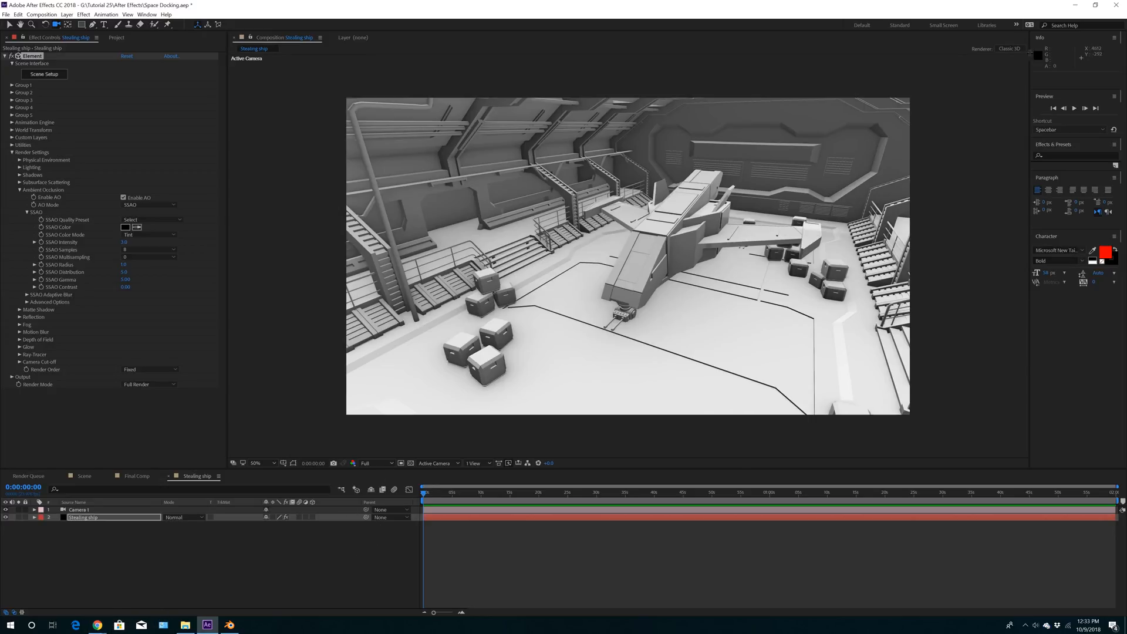
# Switch to the Mixamo site in Chrome and browse its available characters
pyautogui.click(1077, 5)
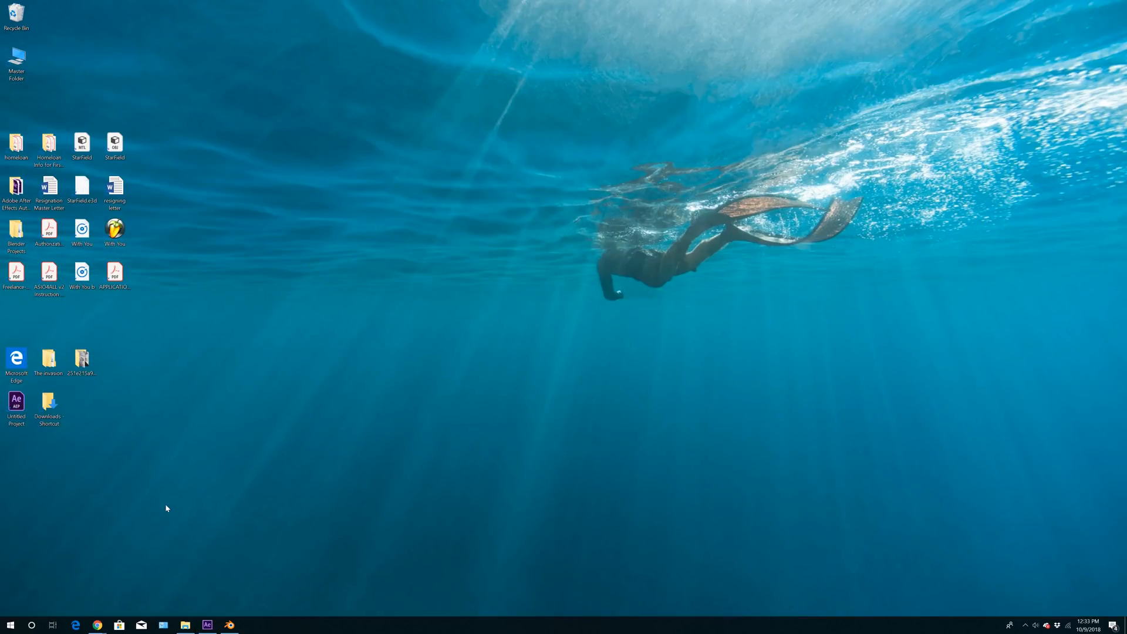
pyautogui.moveTo(100, 626)
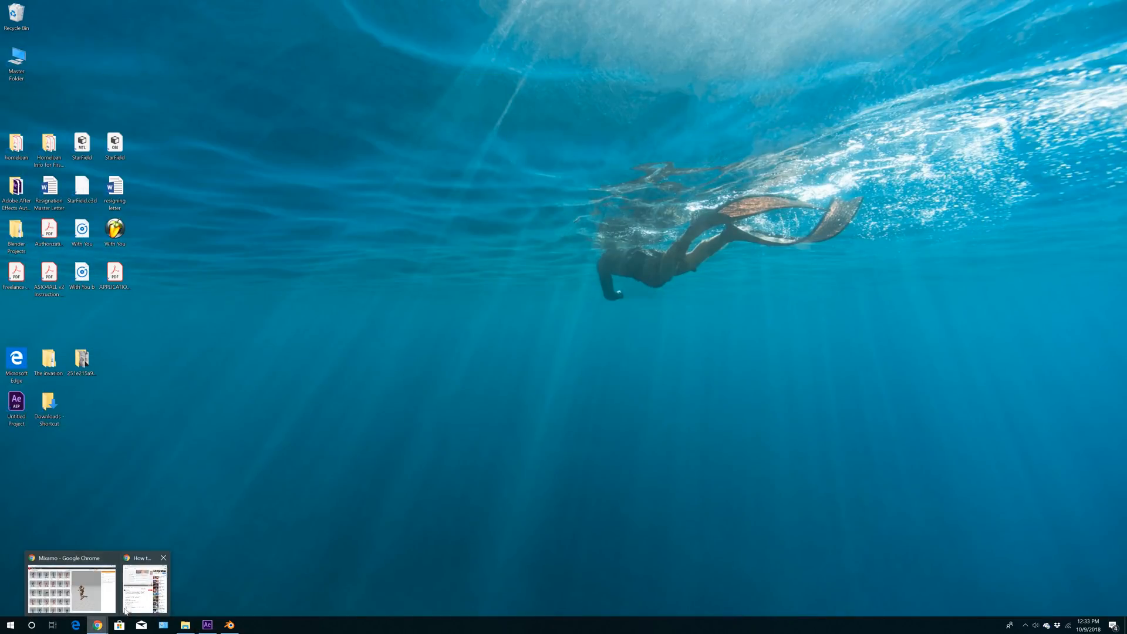
pyautogui.click(85, 590)
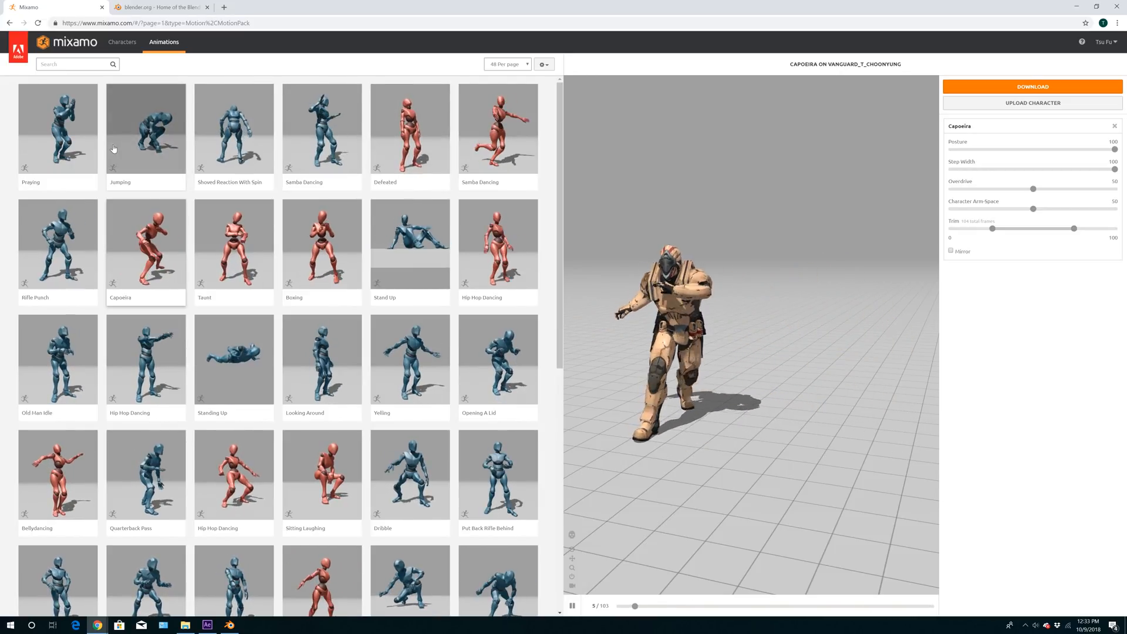
pyautogui.click(120, 42)
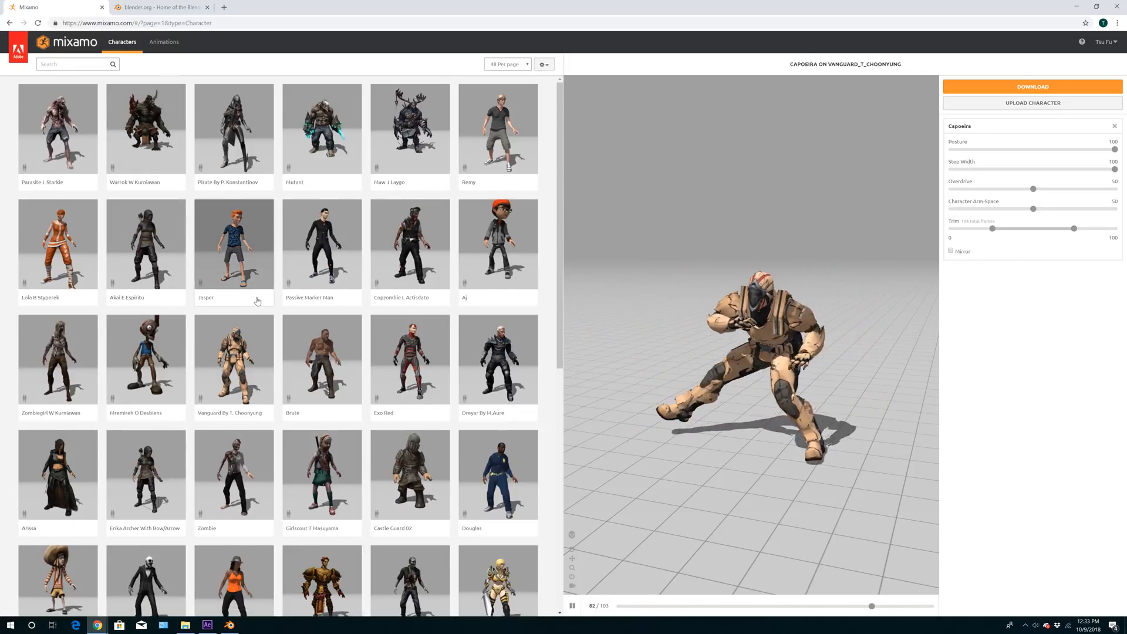
pyautogui.scroll(-5, 253, 302)
pyautogui.scroll(5, 251, 294)
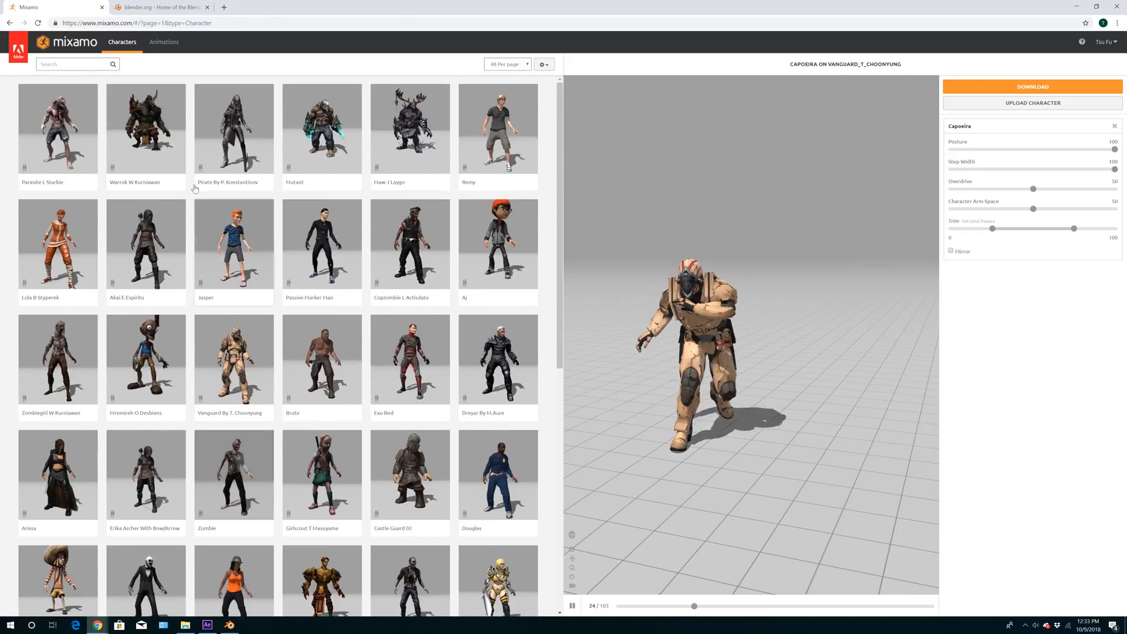
# Look at Mixamo's animation library and check the Blender home page for the software download
pyautogui.click(167, 47)
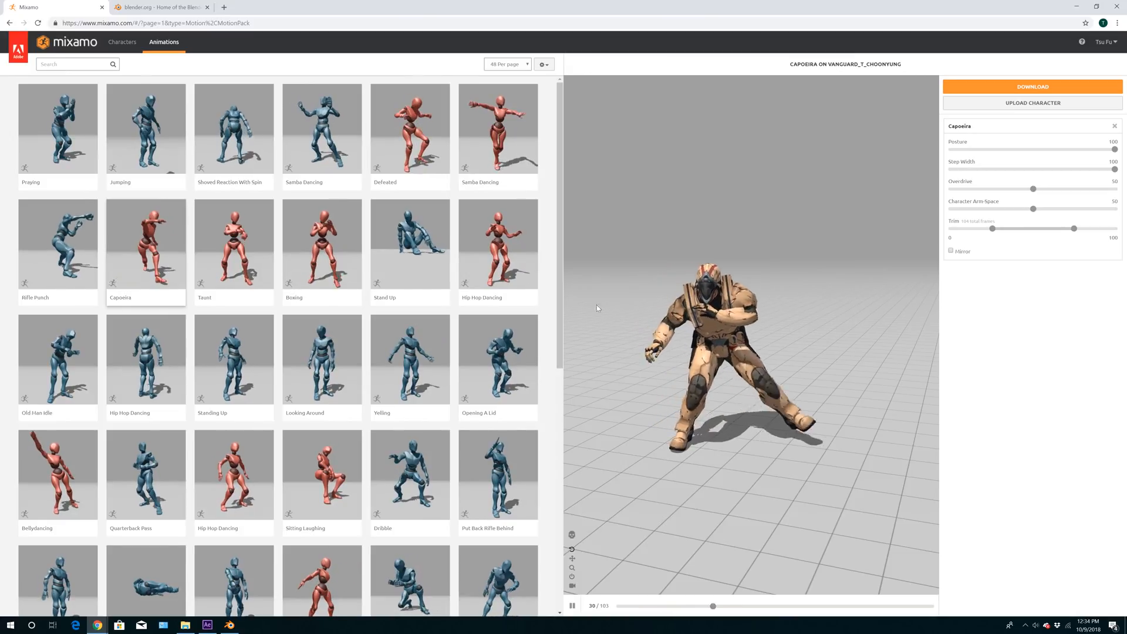
pyautogui.hotkey('ctrl', 'Tab')
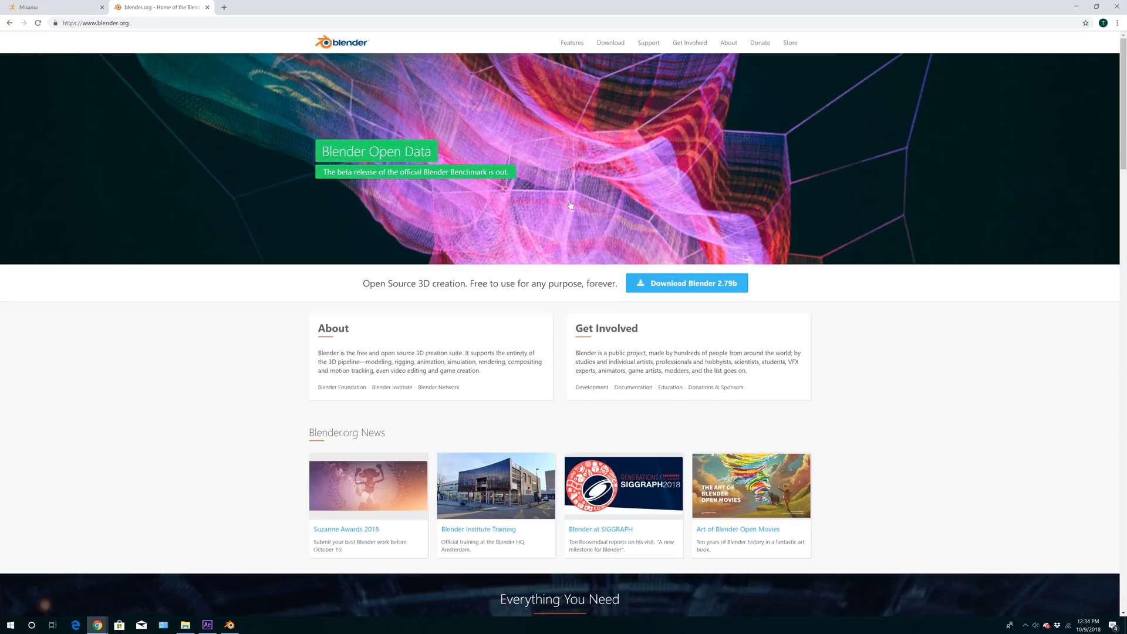
pyautogui.click(53, 7)
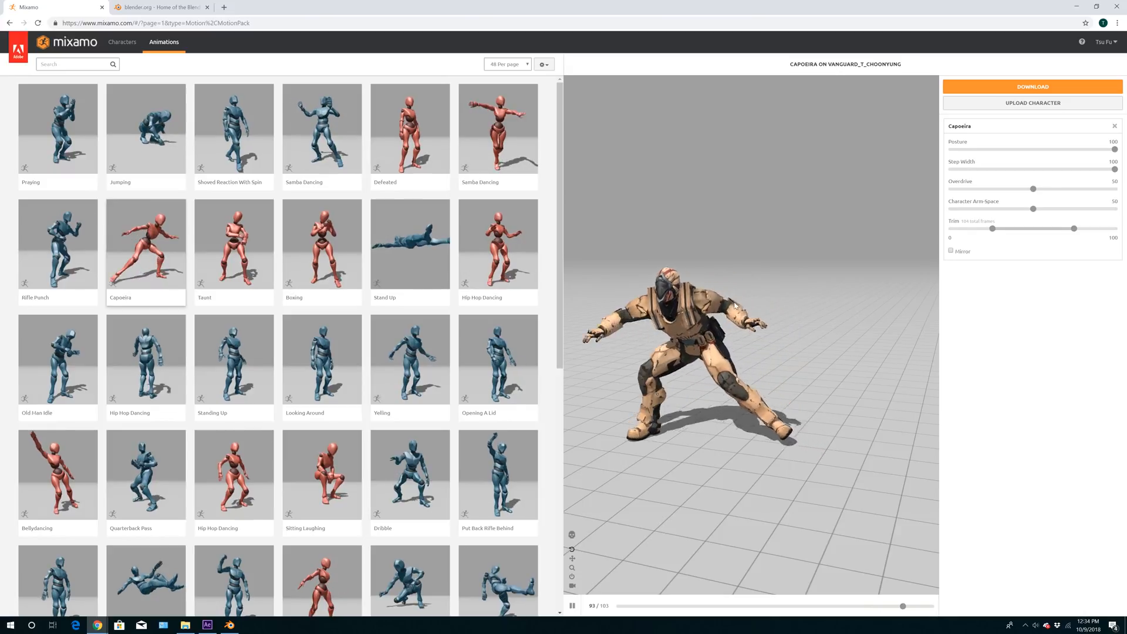
# Review the Capoeira animation's download settings with Collada (.dae) format and 24 frames per second, and close them without downloading
pyautogui.click(1031, 88)
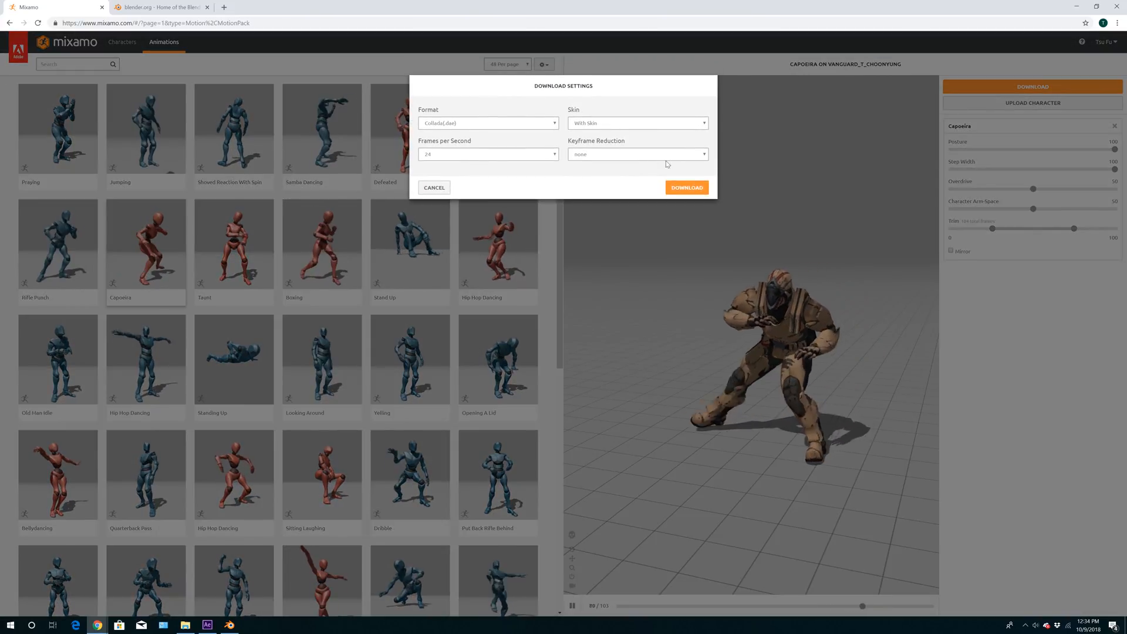
pyautogui.click(469, 123)
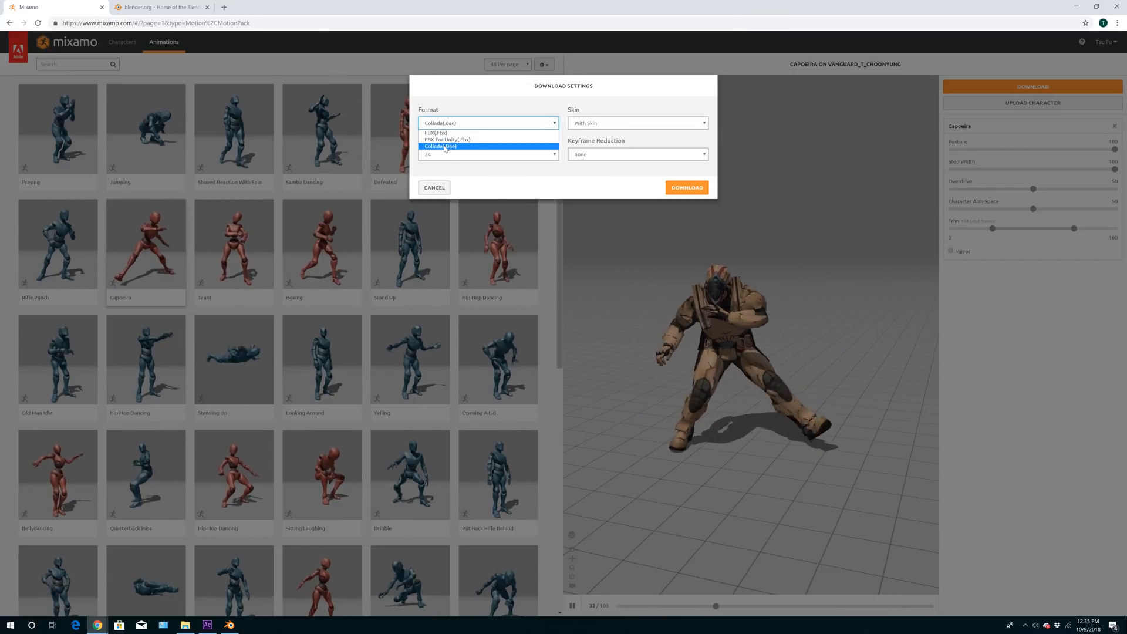
pyautogui.click(485, 181)
pyautogui.click(464, 153)
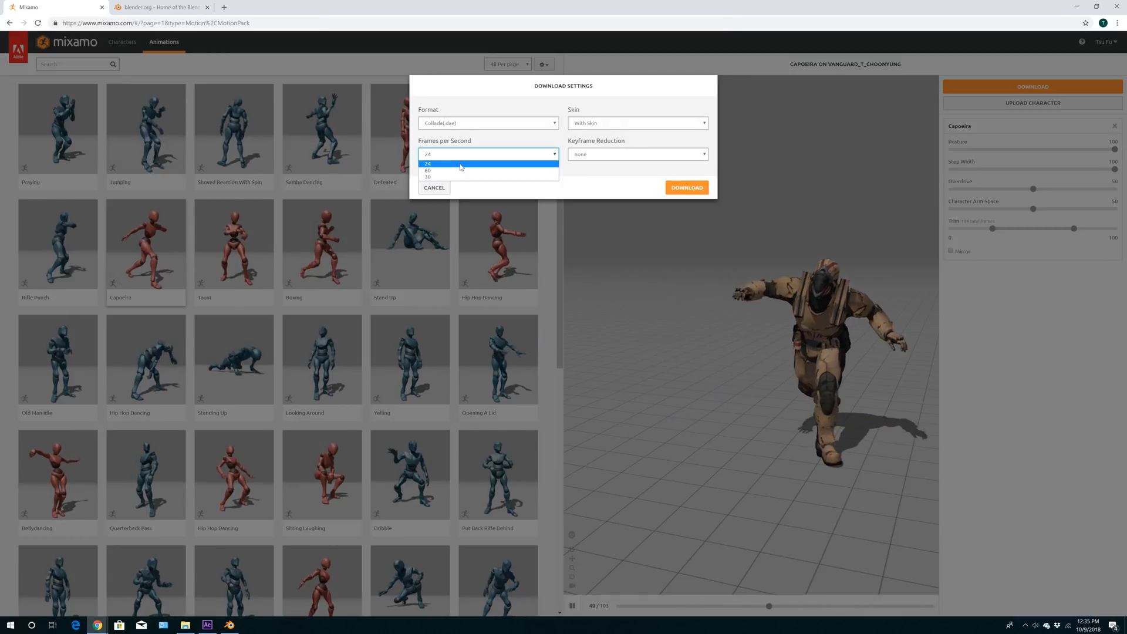
pyautogui.click(461, 165)
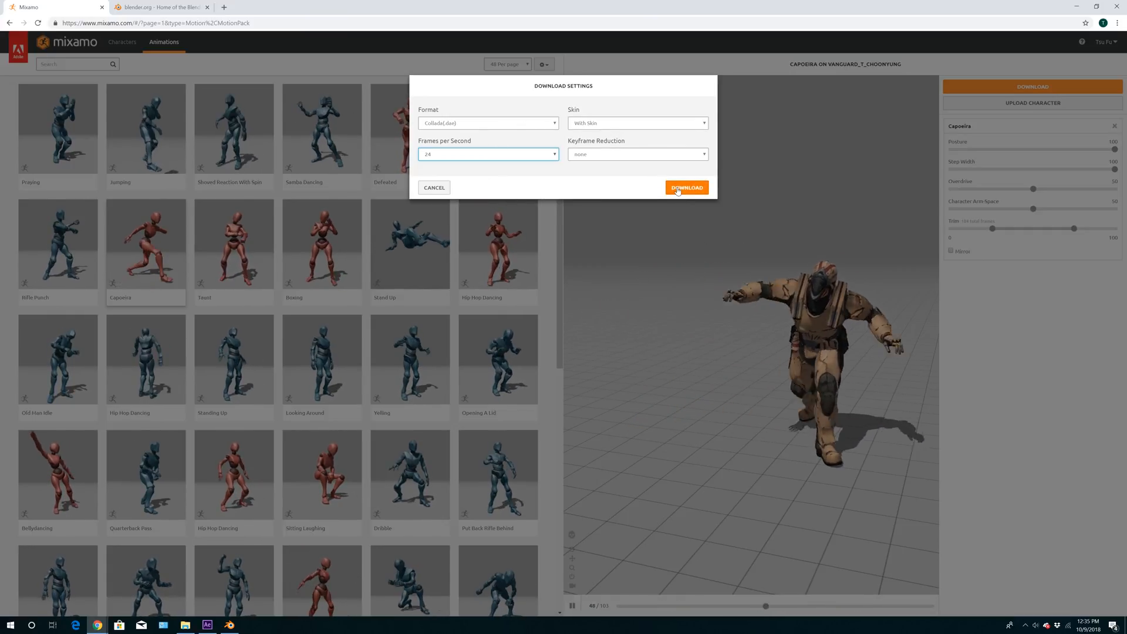
pyautogui.click(427, 190)
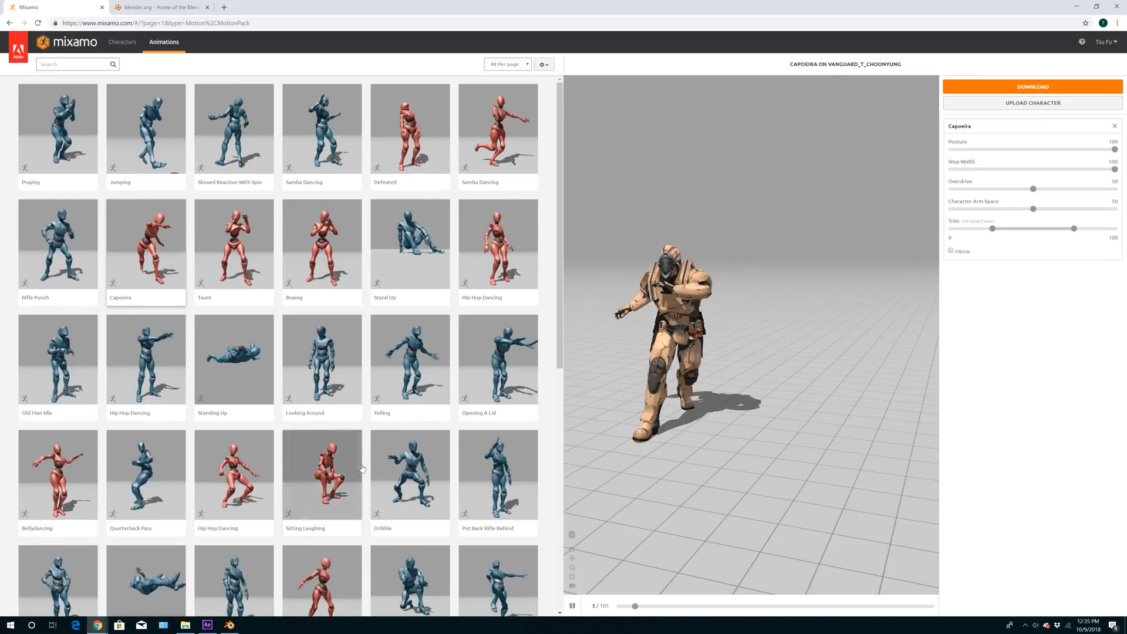
# Extract the Capoeira zip archive from the Downloads folder in File Explorer
pyautogui.click(185, 625)
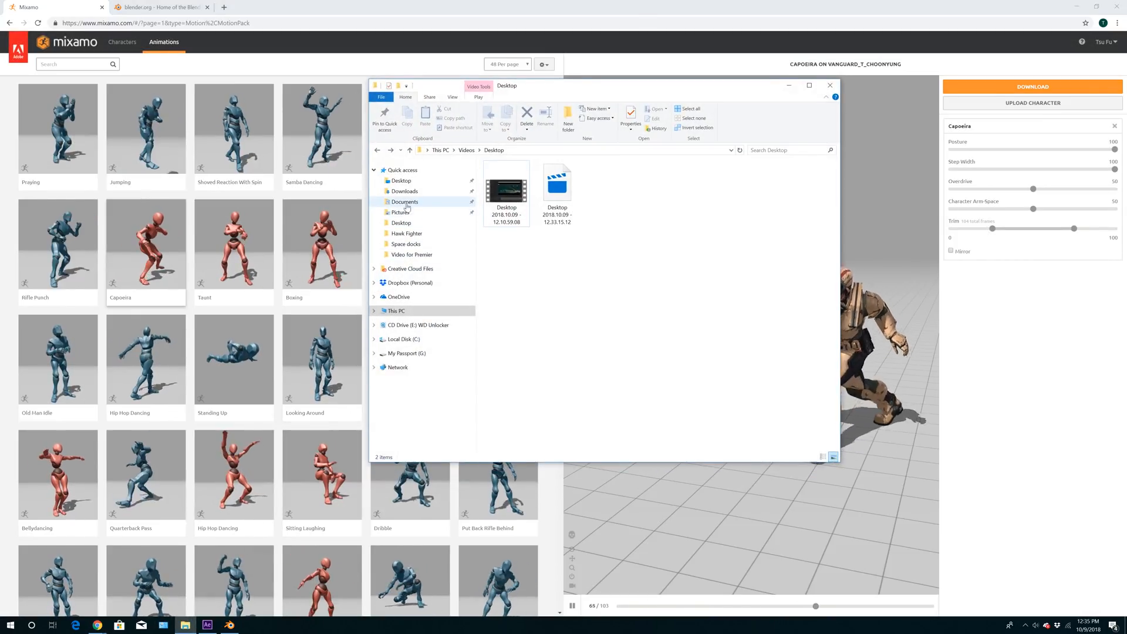
pyautogui.click(405, 191)
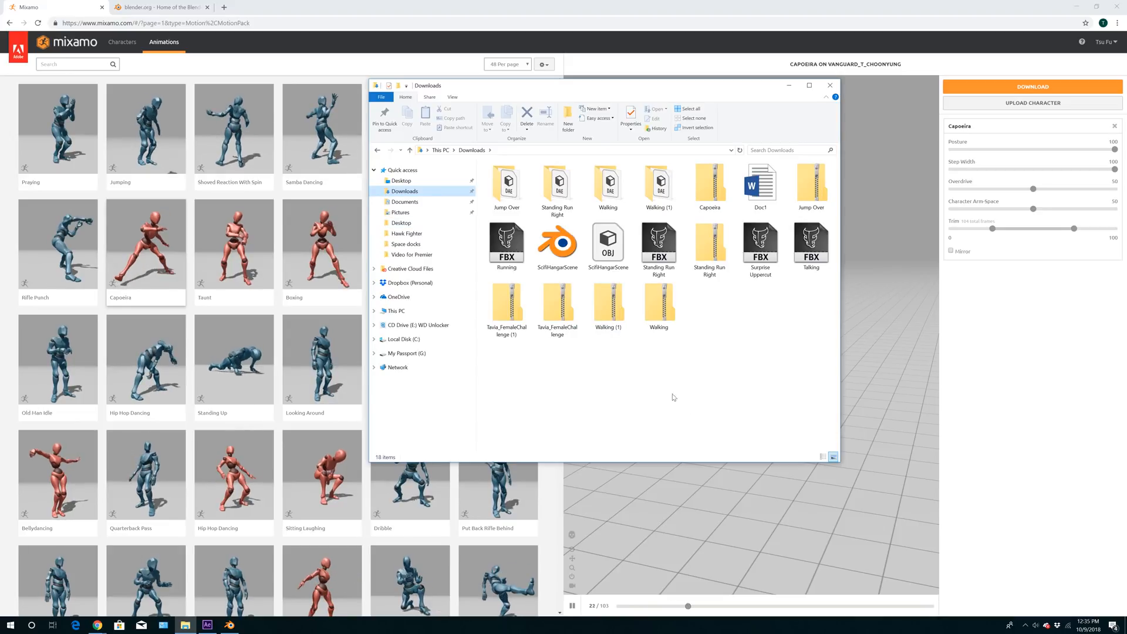
pyautogui.doubleClick(708, 189)
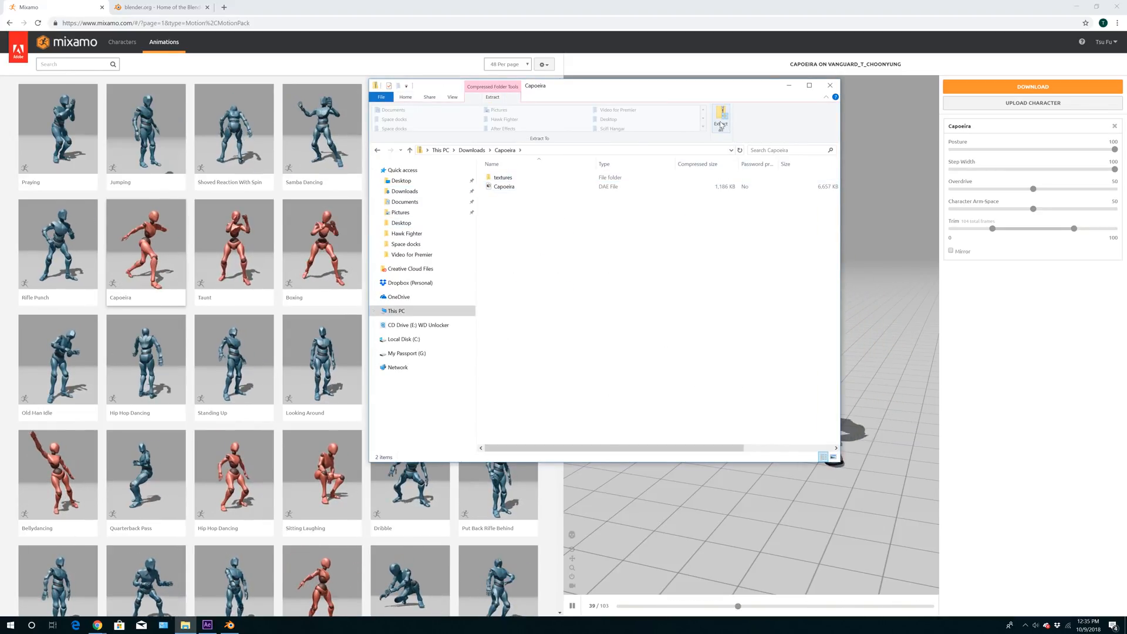
pyautogui.click(721, 124)
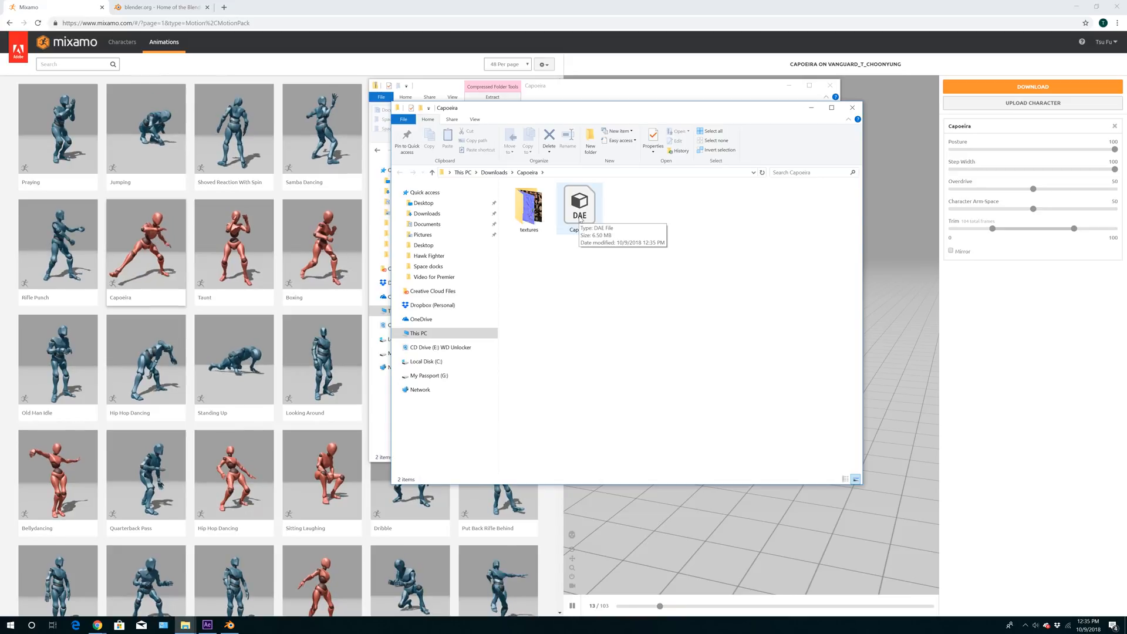
# Inspect the texture images in the extracted Capoeira folder and close both File Explorer windows
pyautogui.doubleClick(528, 207)
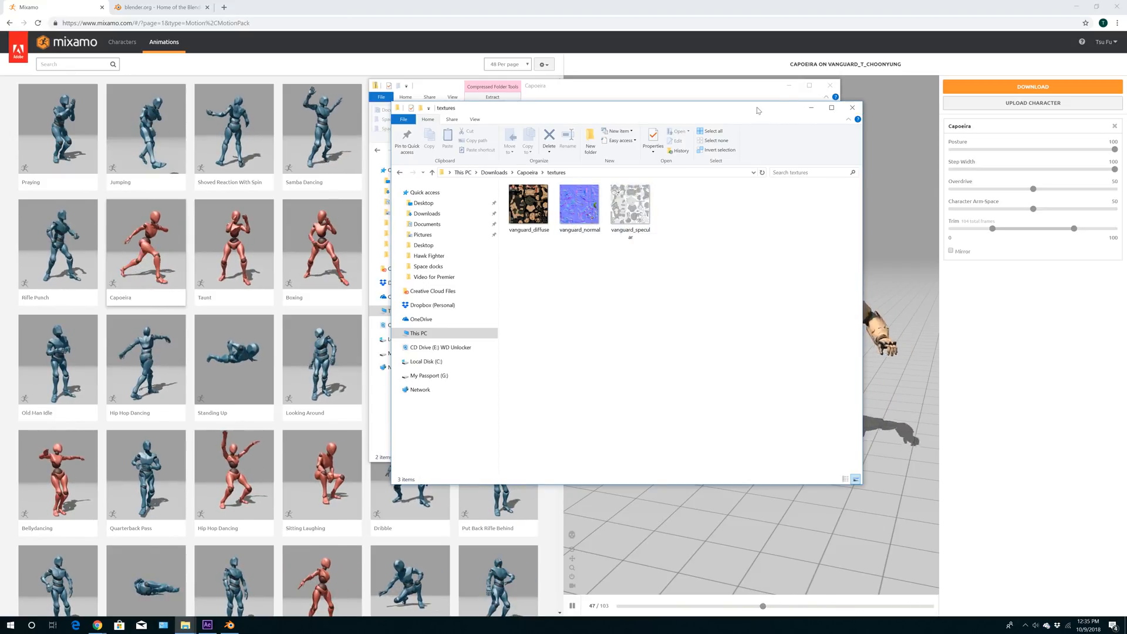
pyautogui.click(830, 86)
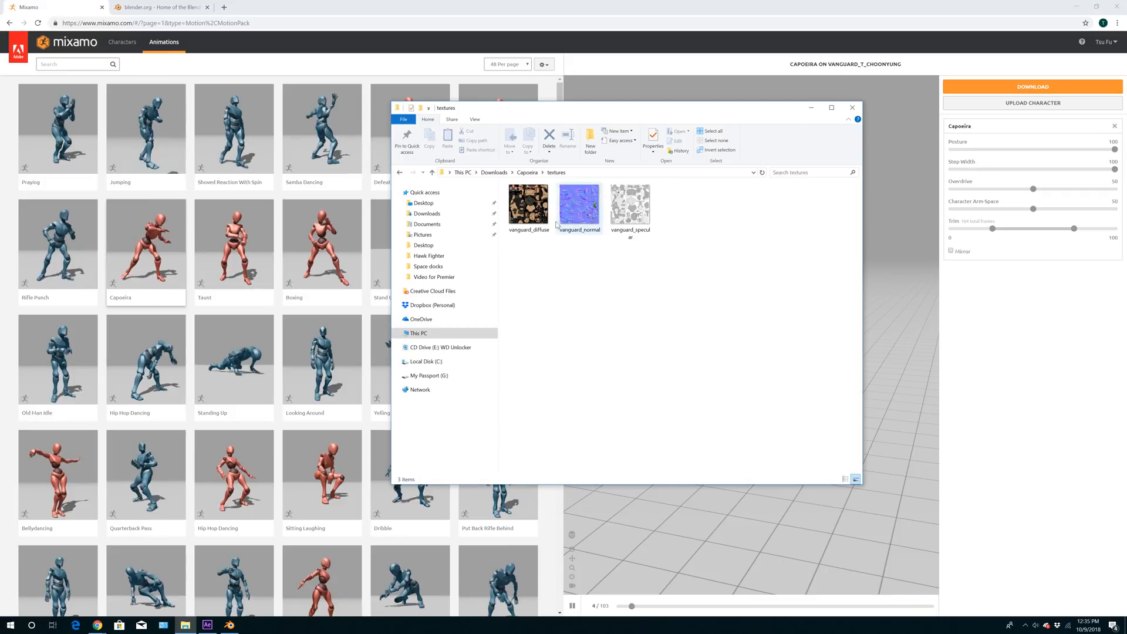
pyautogui.click(852, 108)
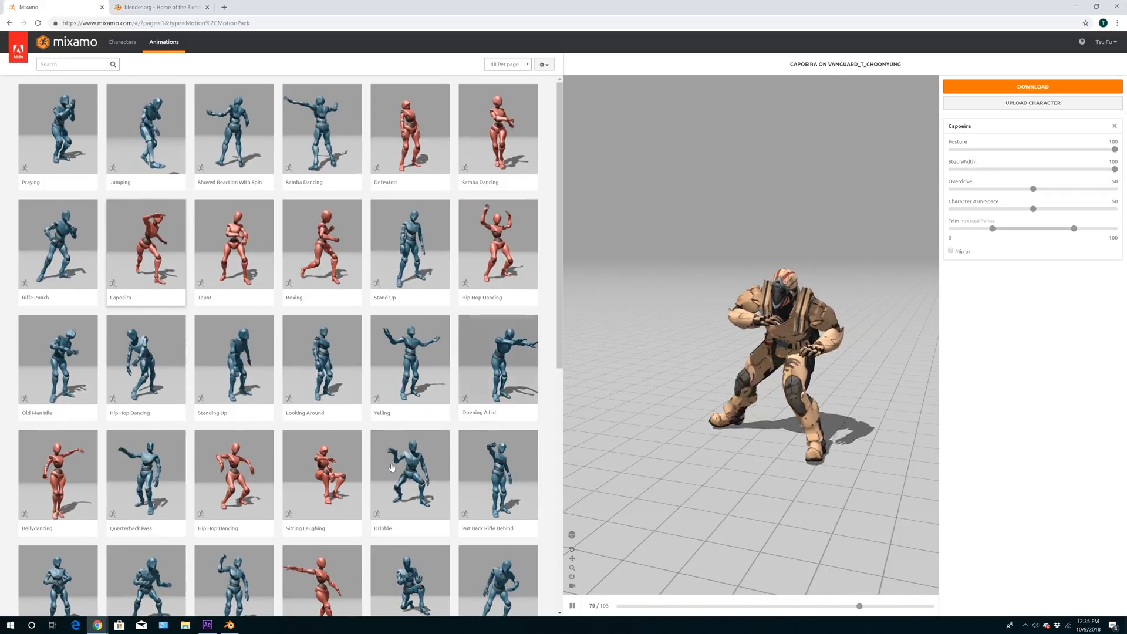
# Switch to Blender, dismiss the splash screen and delete the default cube
pyautogui.click(227, 625)
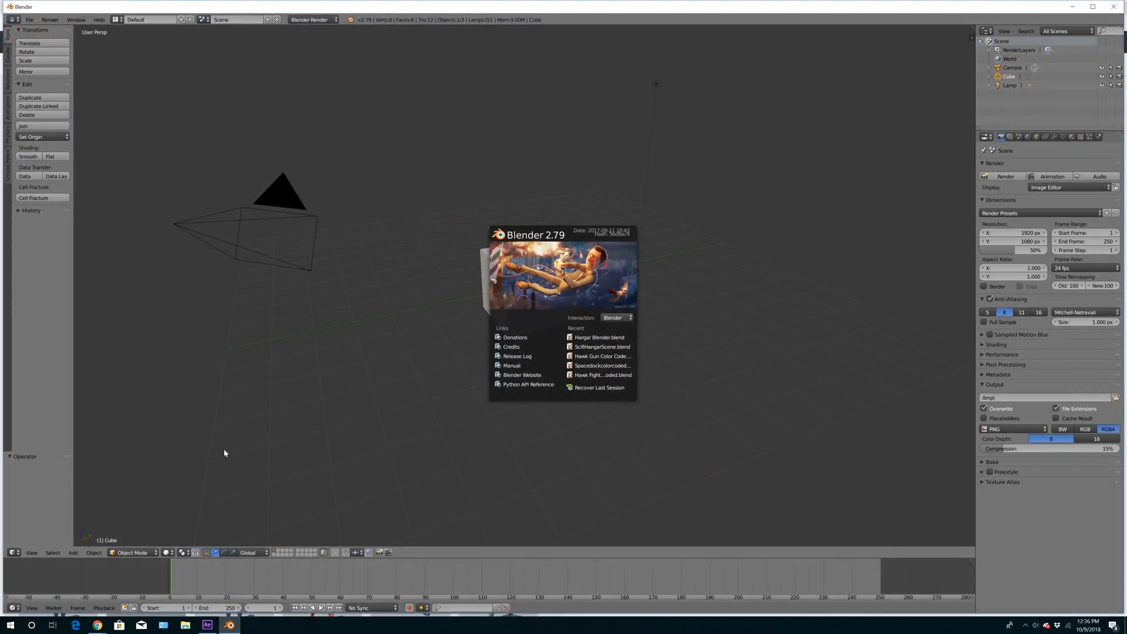
pyautogui.click(327, 313)
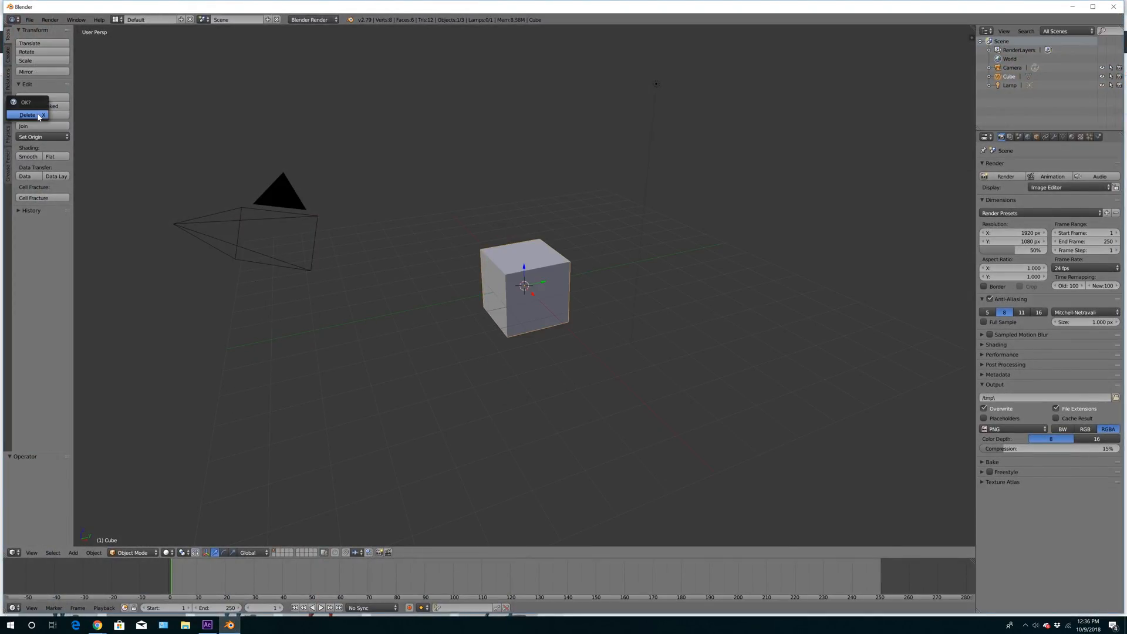
pyautogui.click(21, 115)
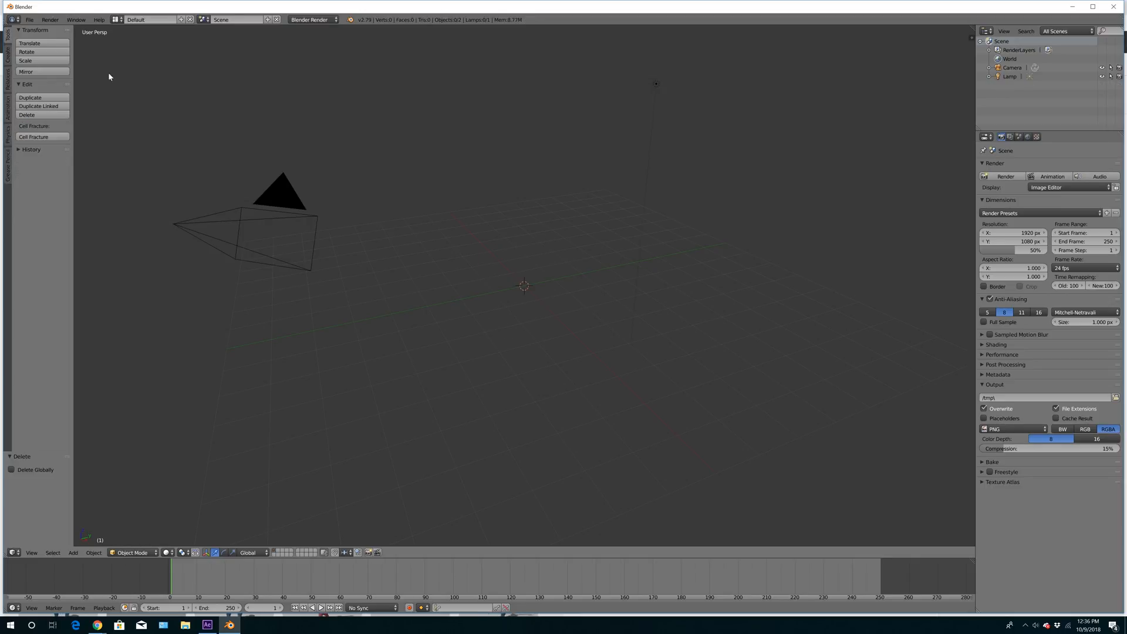
# Import the Collada file Capoeira.dae from the Capoeira folder in Downloads
pyautogui.doubleClick(103, 6)
pyautogui.click(26, 17)
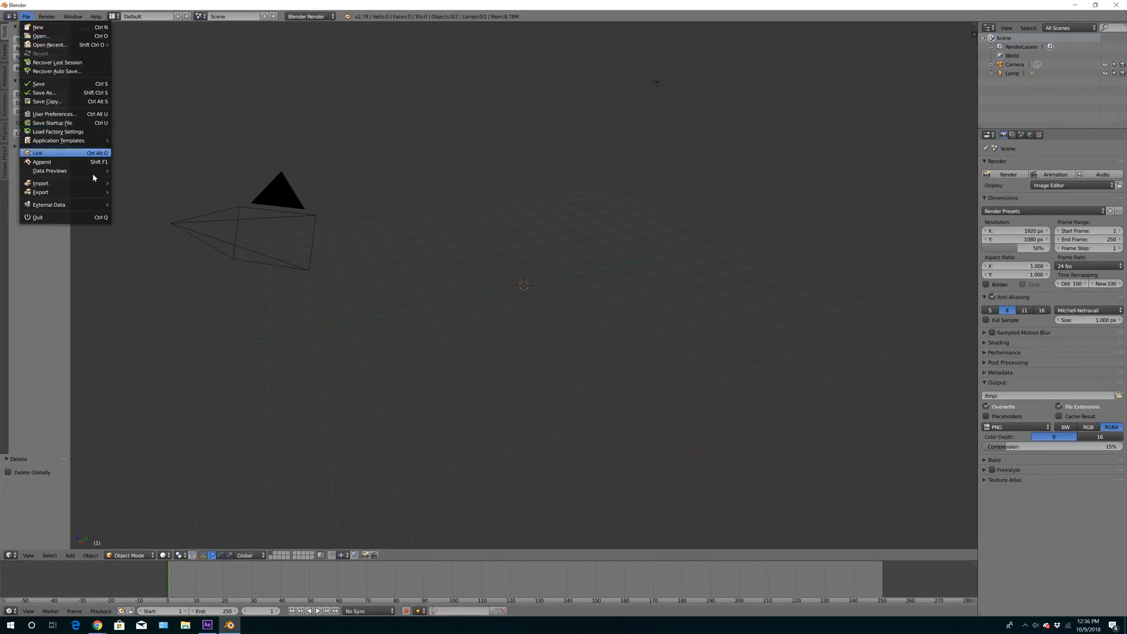
pyautogui.moveTo(95, 189)
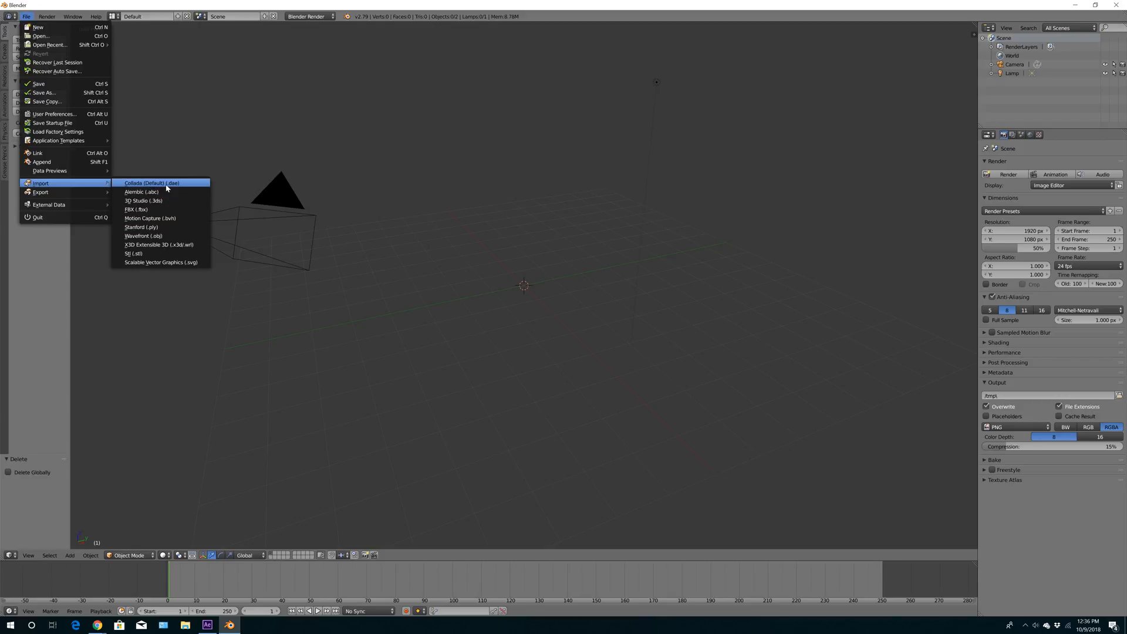
pyautogui.click(166, 184)
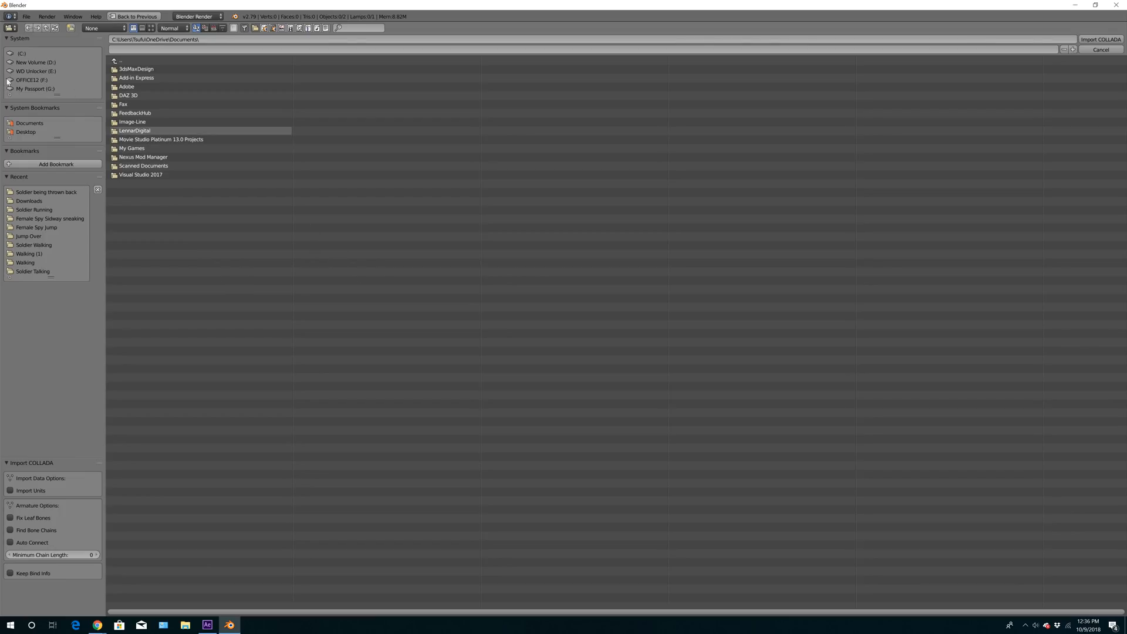
pyautogui.click(21, 54)
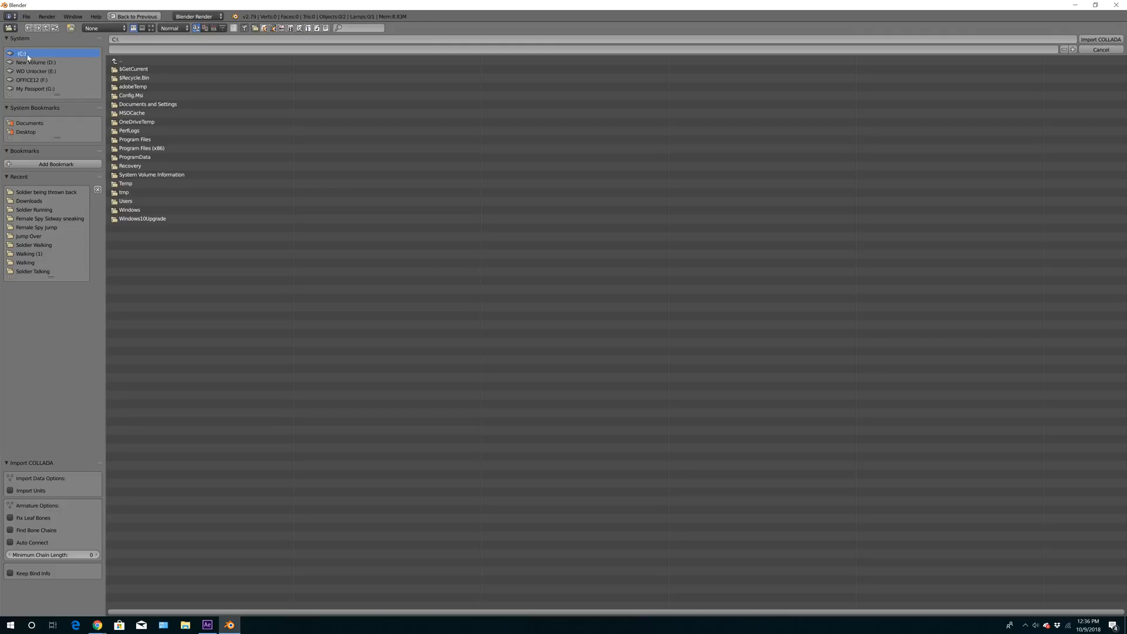
pyautogui.click(132, 201)
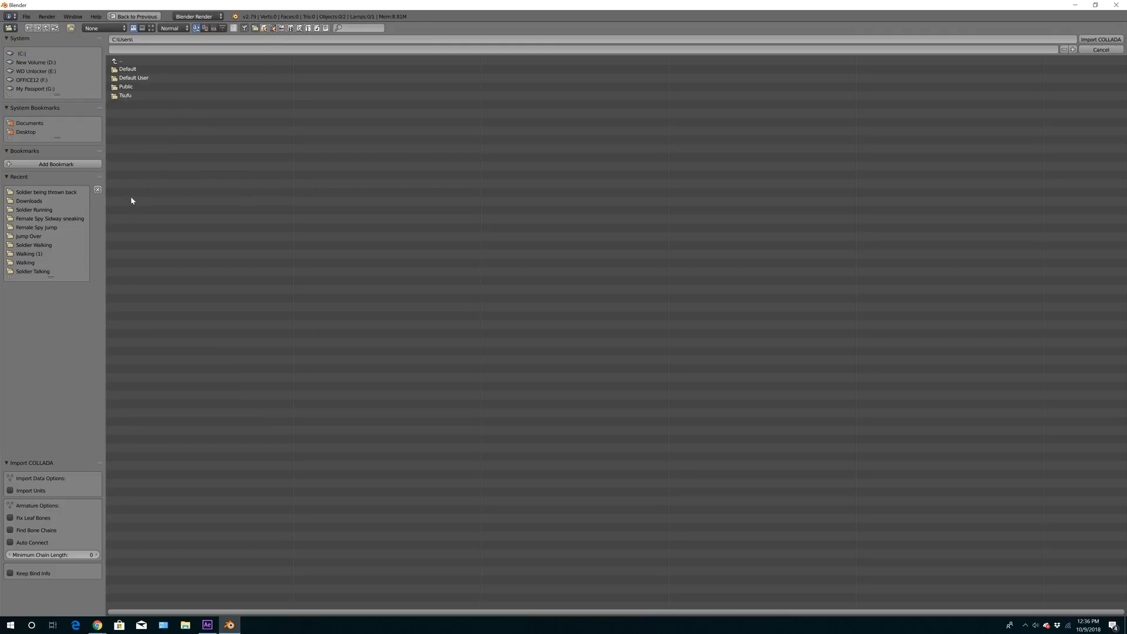
pyautogui.click(128, 97)
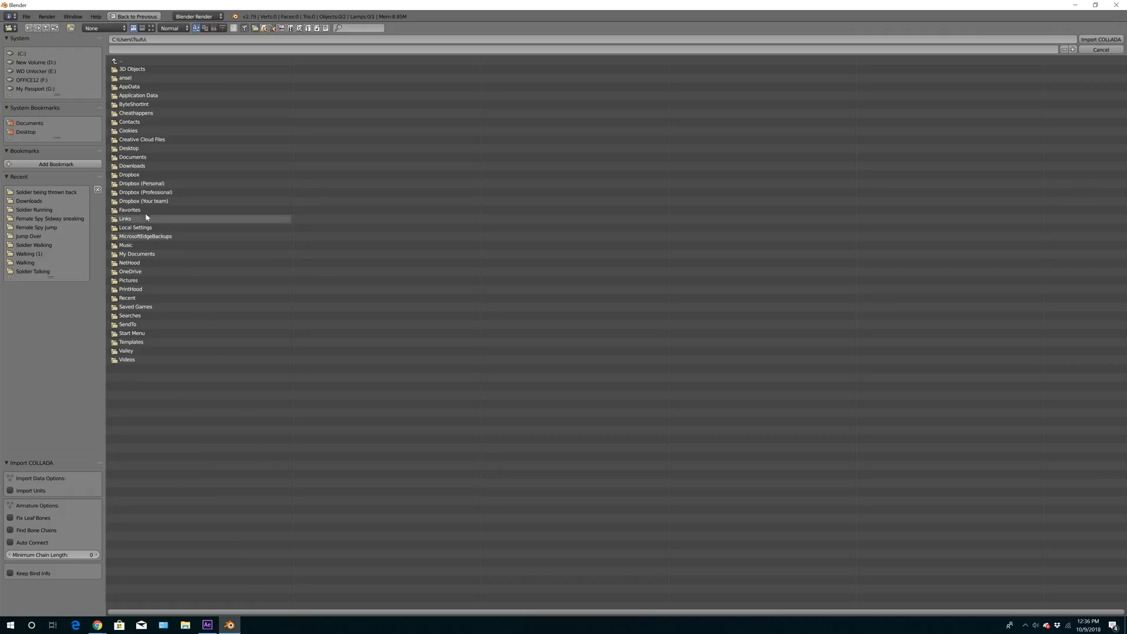
pyautogui.click(141, 167)
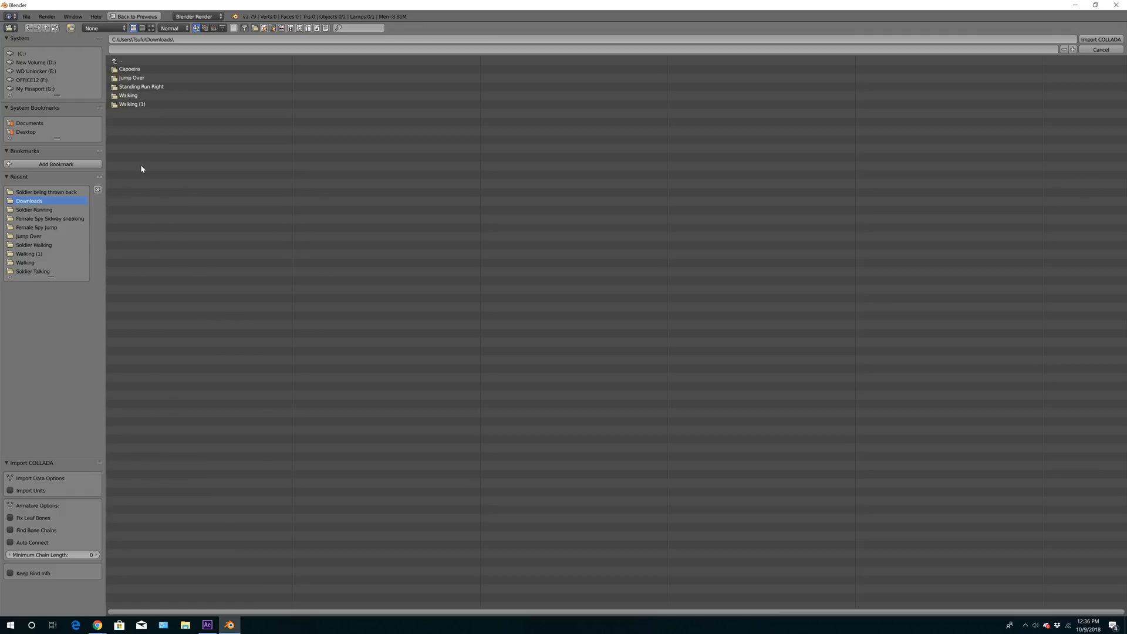
pyautogui.click(129, 69)
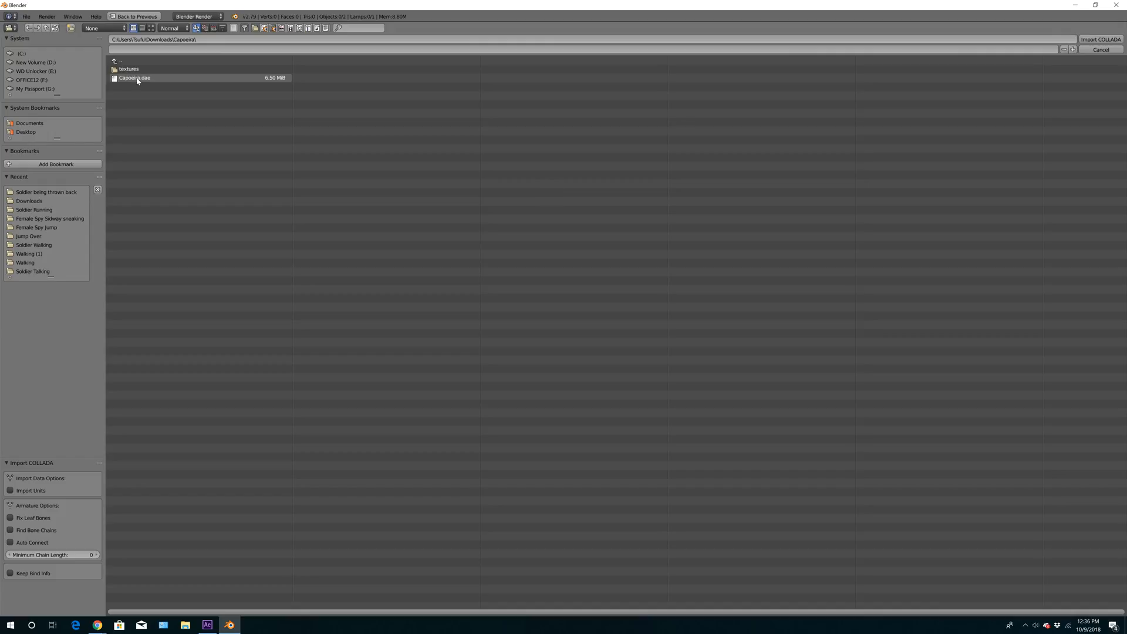
pyautogui.doubleClick(138, 79)
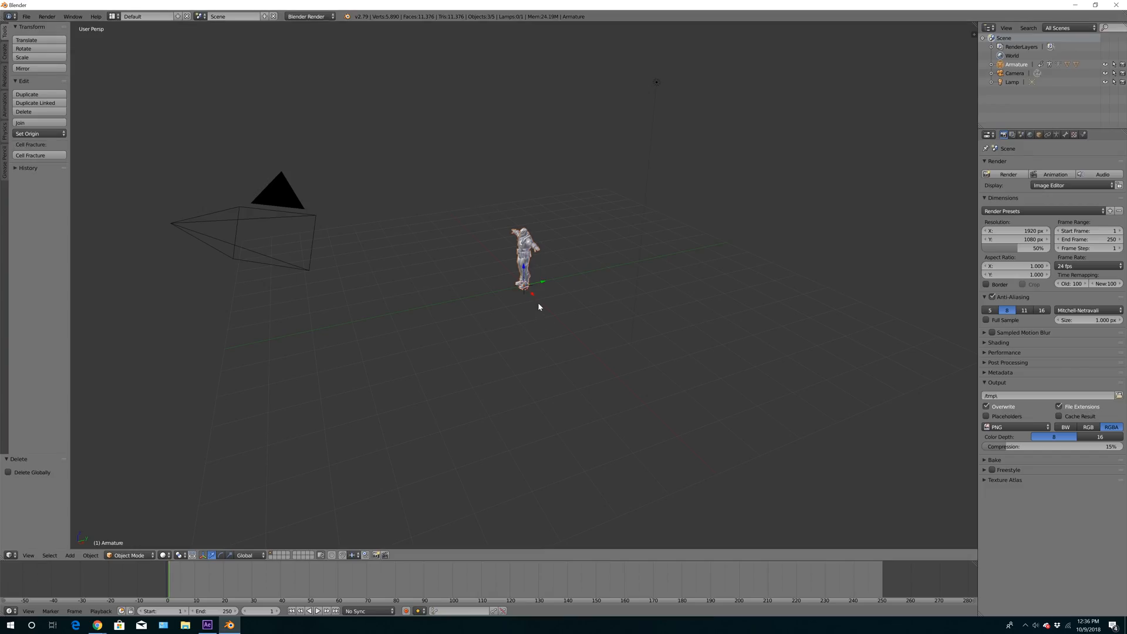
# Scrub the imported character's animation to its last frame, set the timeline's end frame to 82 and return to frame 1
pyautogui.scroll(5, 535, 364)
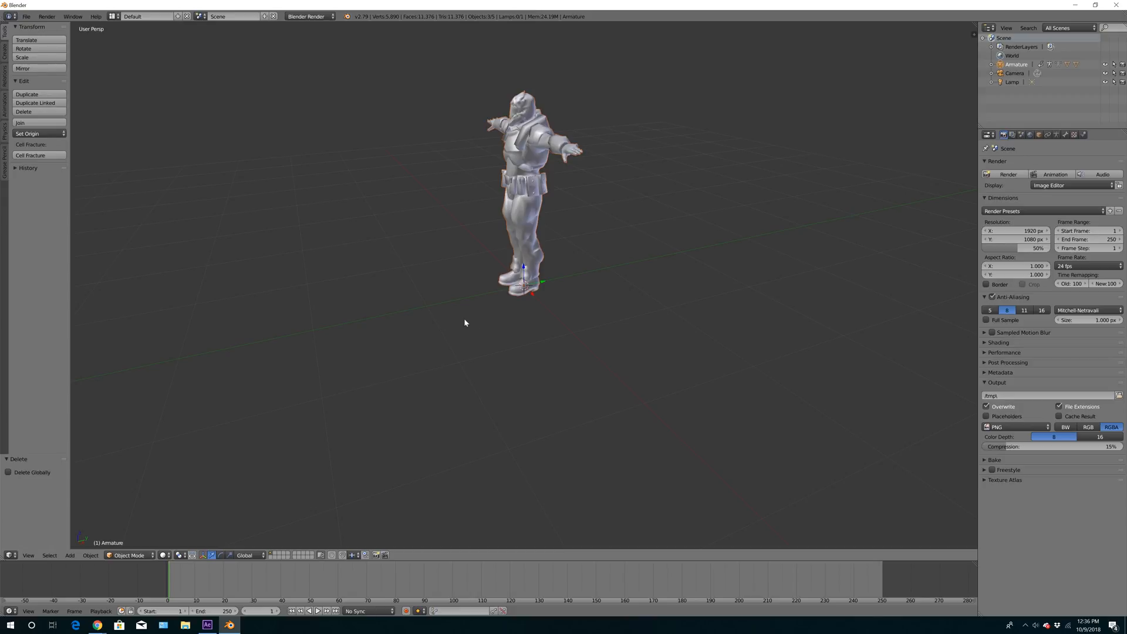
pyautogui.moveTo(465, 322); pyautogui.dragTo(393, 311, button='middle')
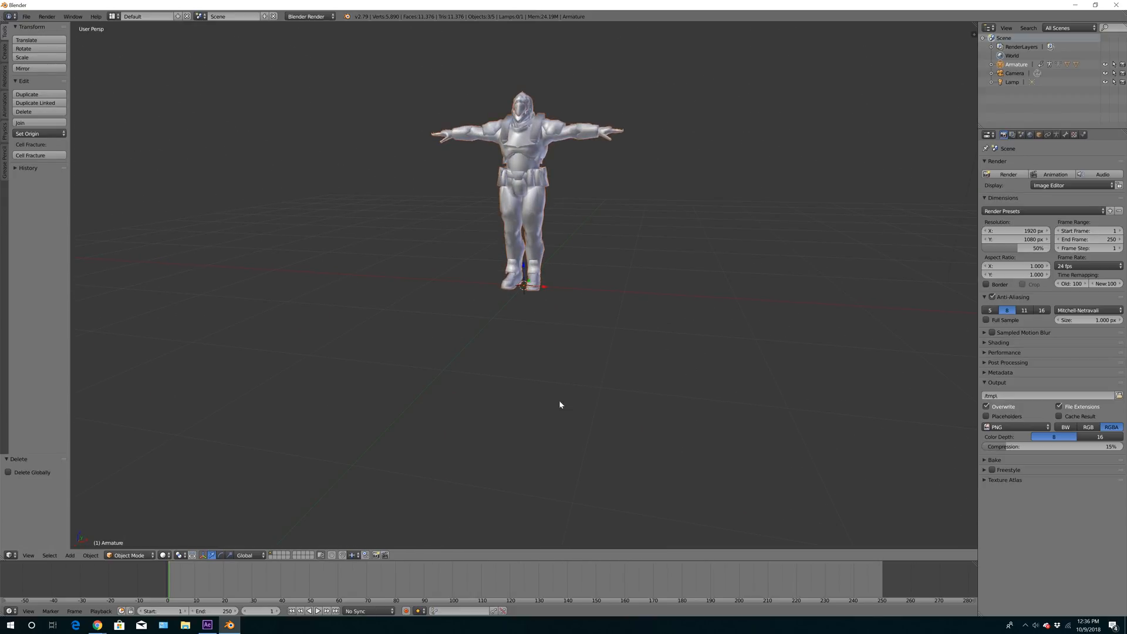
pyautogui.moveTo(529, 364); pyautogui.dragTo(520, 363, button='middle')
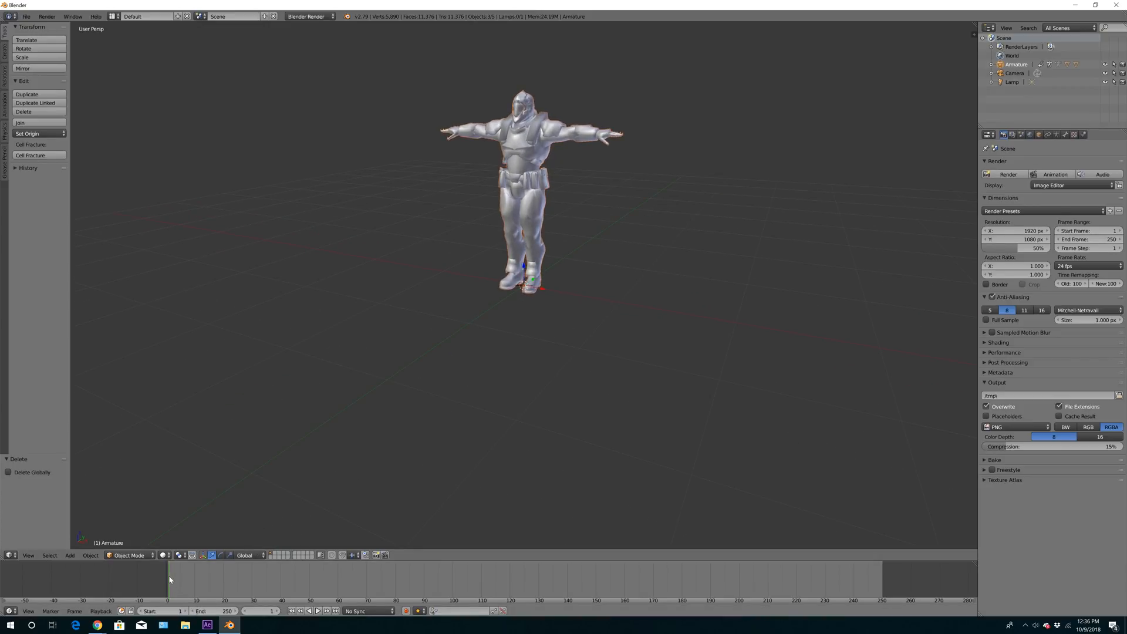
pyautogui.hotkey('alt', 'a')
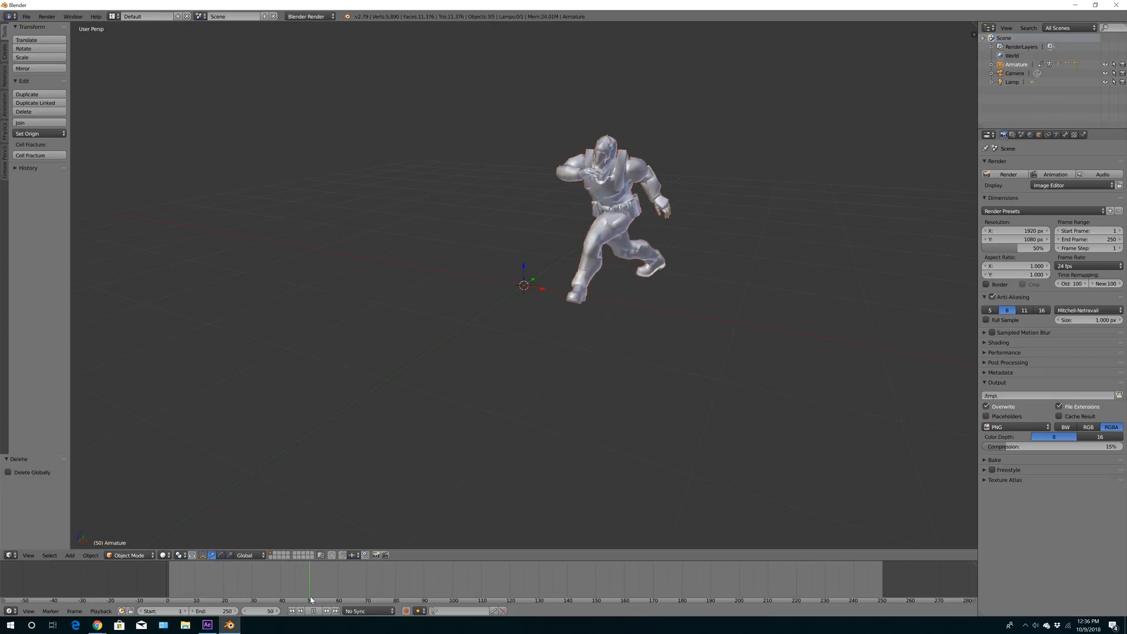
pyautogui.moveTo(401, 567)
pyautogui.mouseDown()
pyautogui.moveTo(452, 573)
pyautogui.moveTo(391, 569)
pyautogui.moveTo(403, 572)
pyautogui.mouseUp()
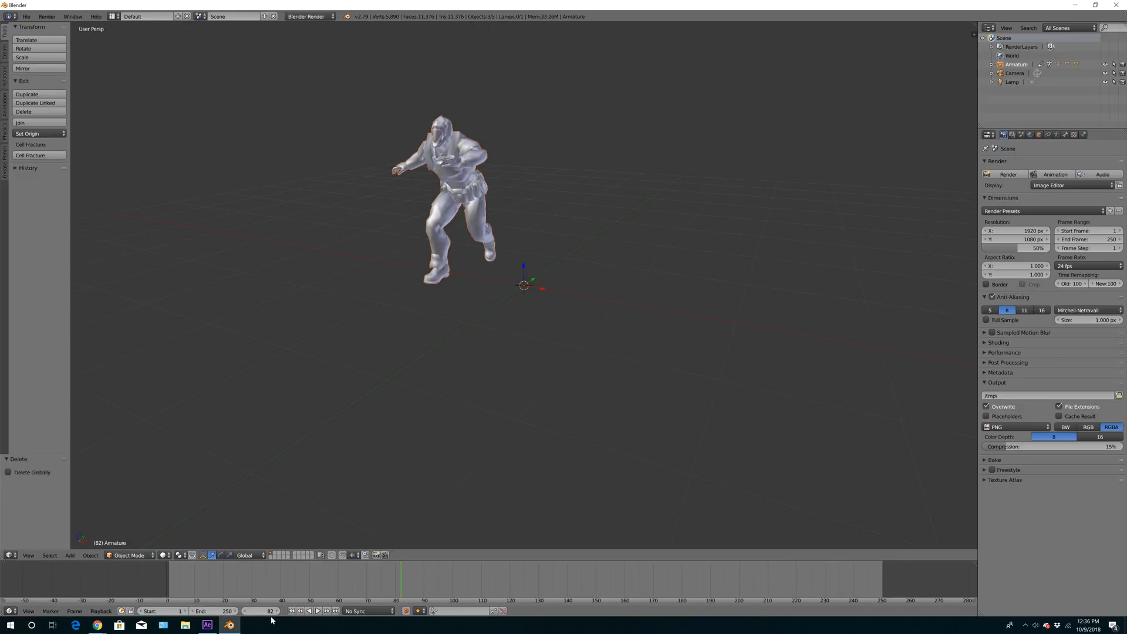
pyautogui.click(222, 611)
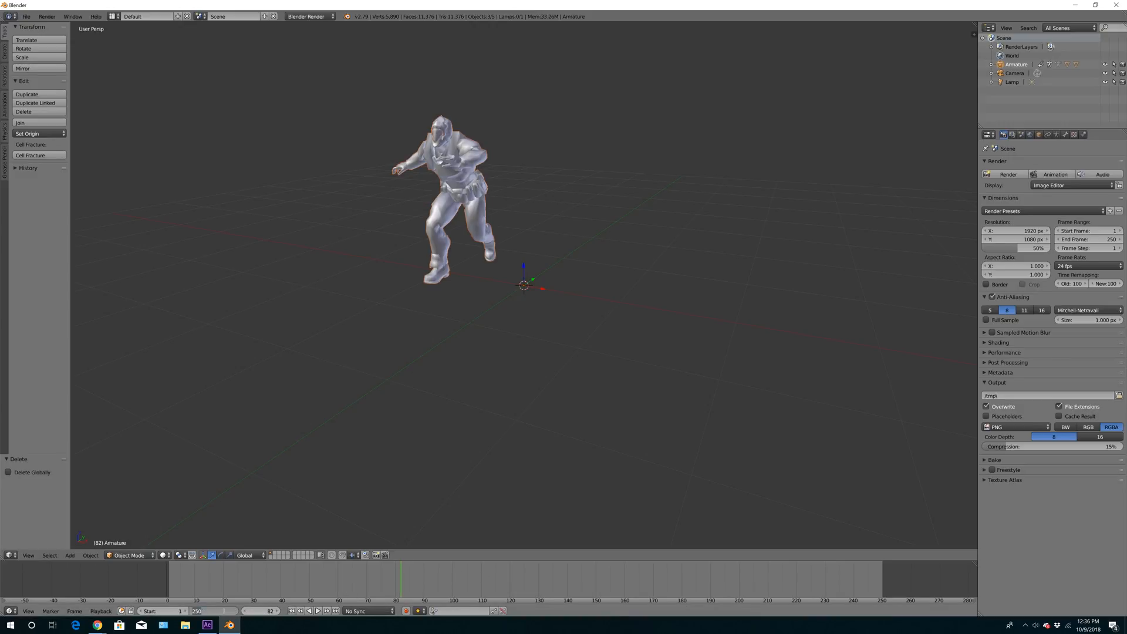
pyautogui.write('82')
pyautogui.press('Return')
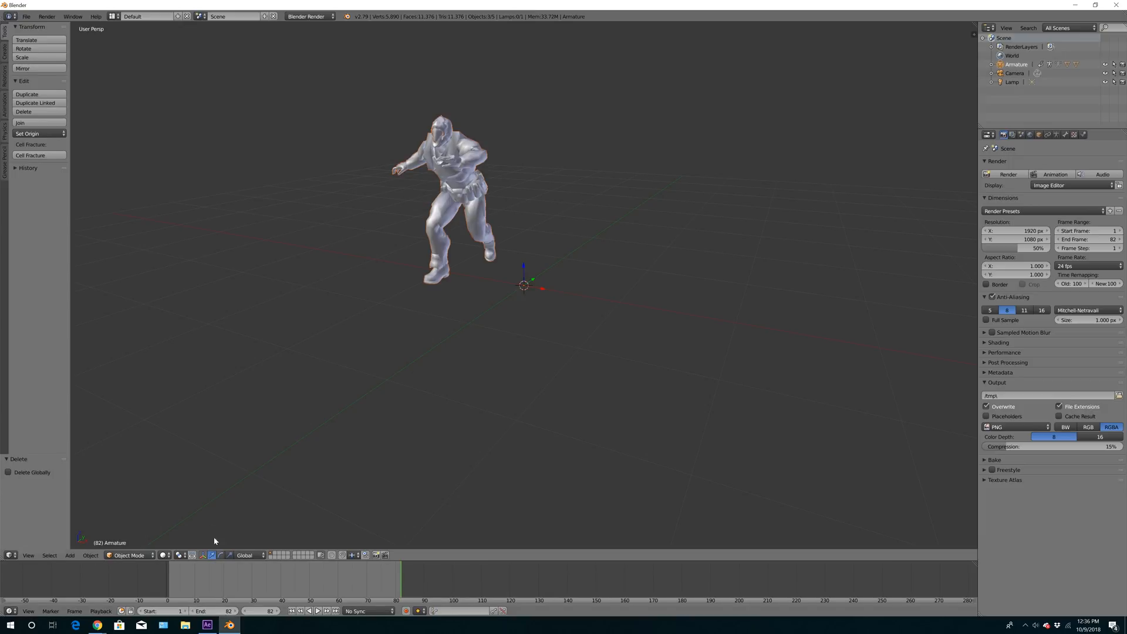
pyautogui.click(170, 577)
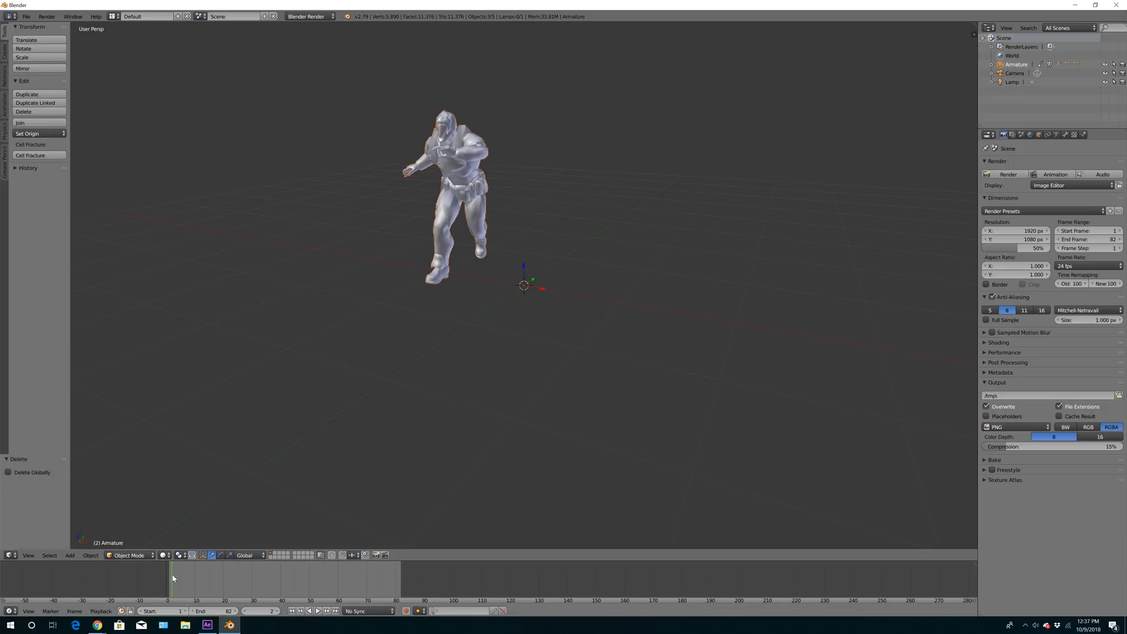
pyautogui.moveTo(172, 577); pyautogui.dragTo(170, 577)
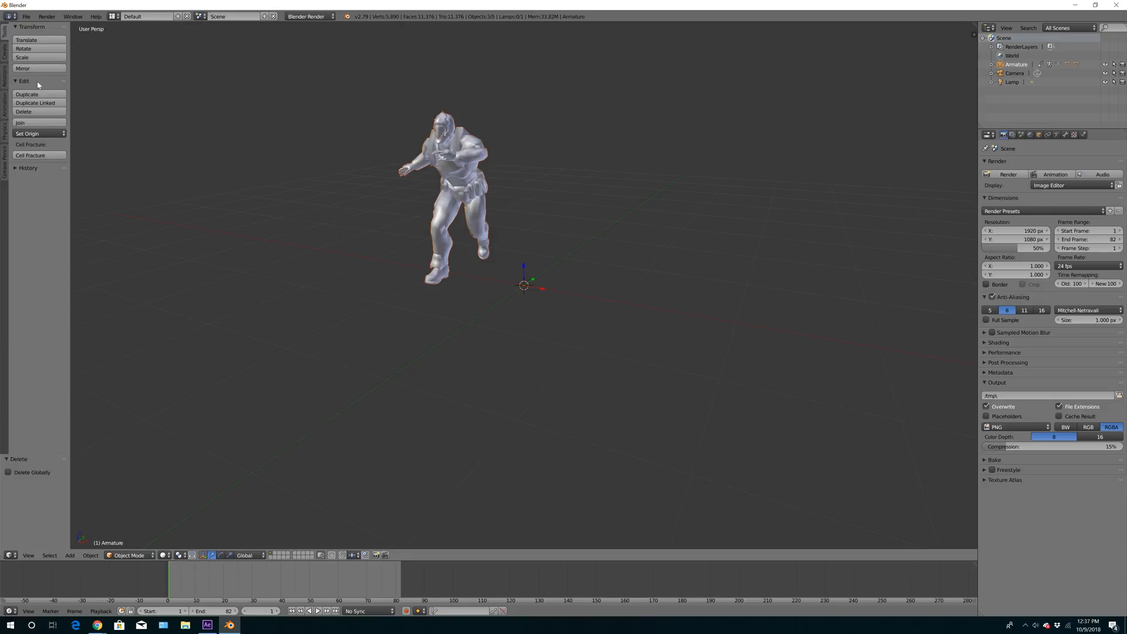
# Set up a Wavefront (.obj) export with Animation enabled and select the file name's base part for editing
pyautogui.click(26, 17)
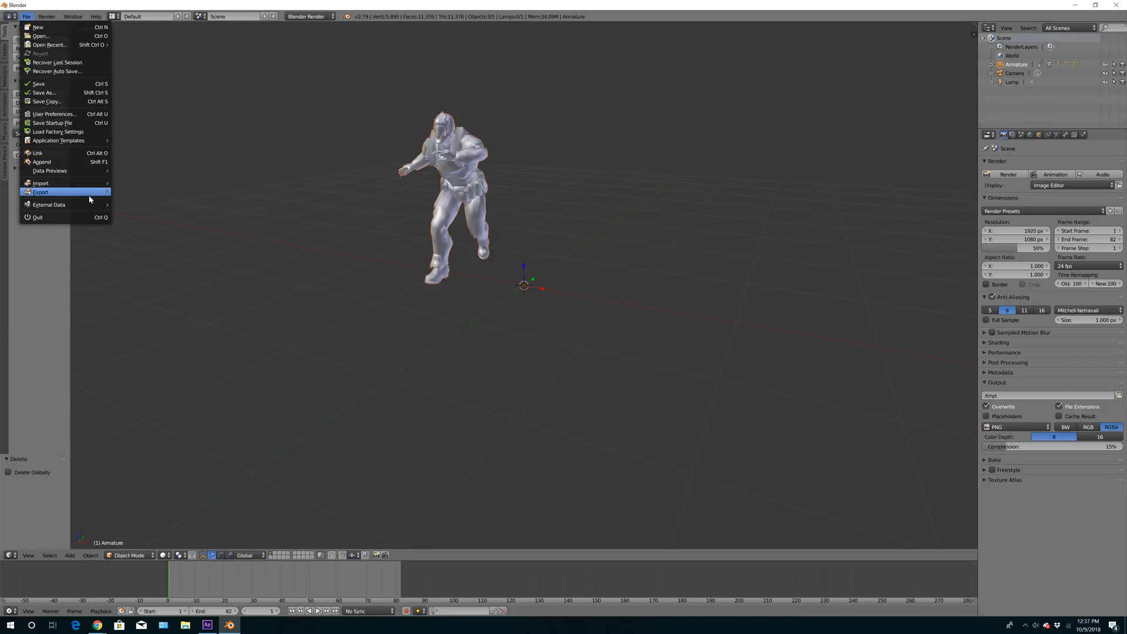
pyautogui.moveTo(77, 195)
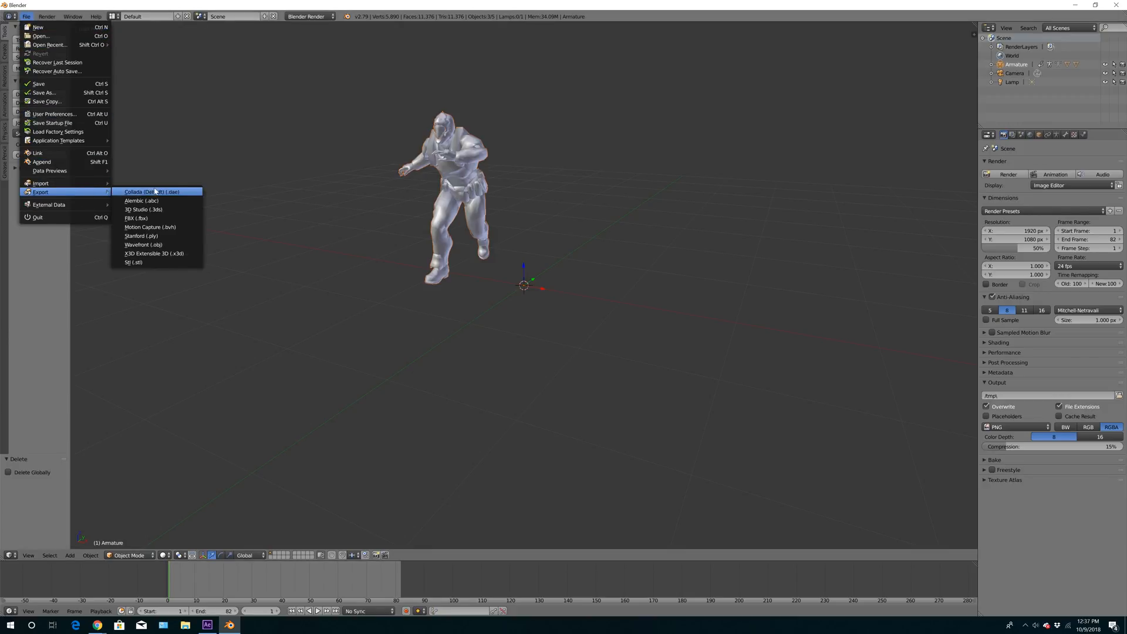
pyautogui.click(156, 246)
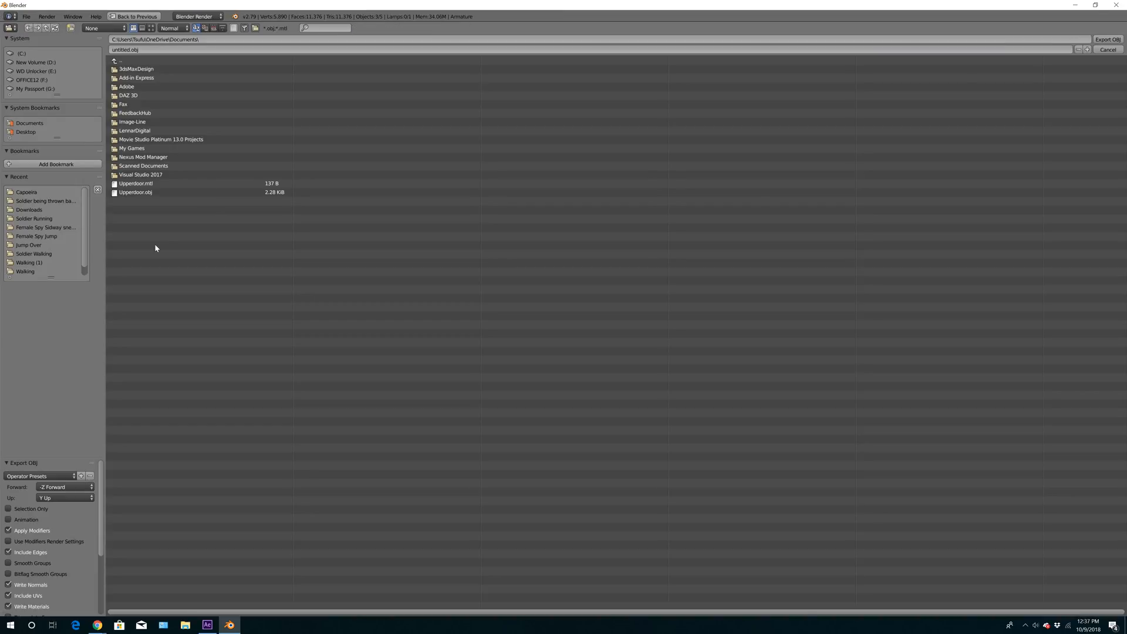
pyautogui.click(8, 520)
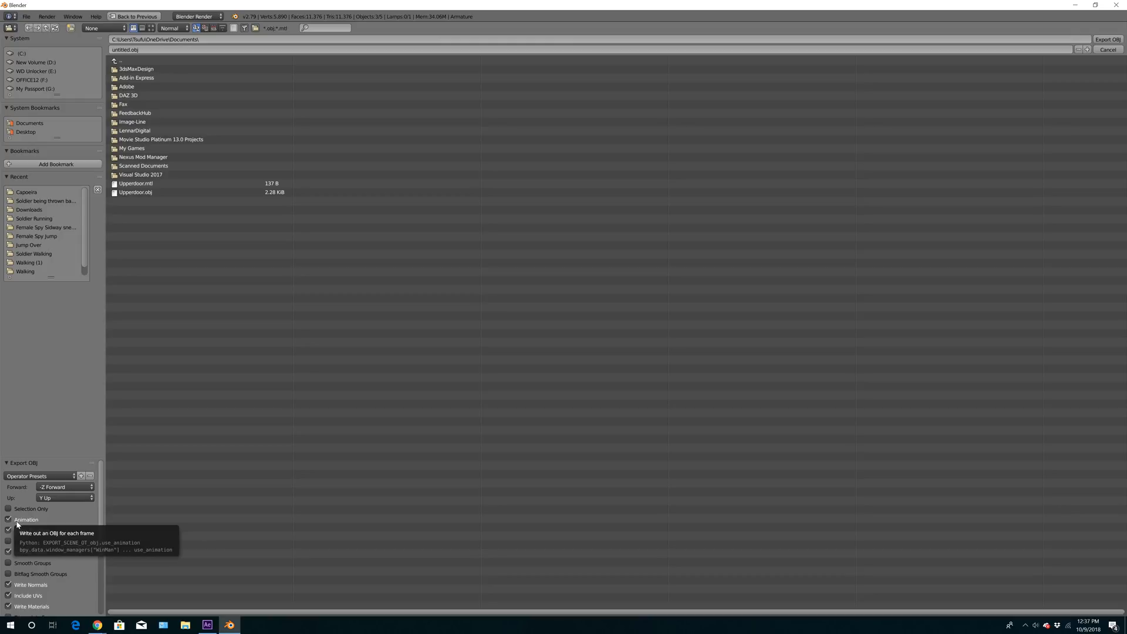
pyautogui.click(130, 52)
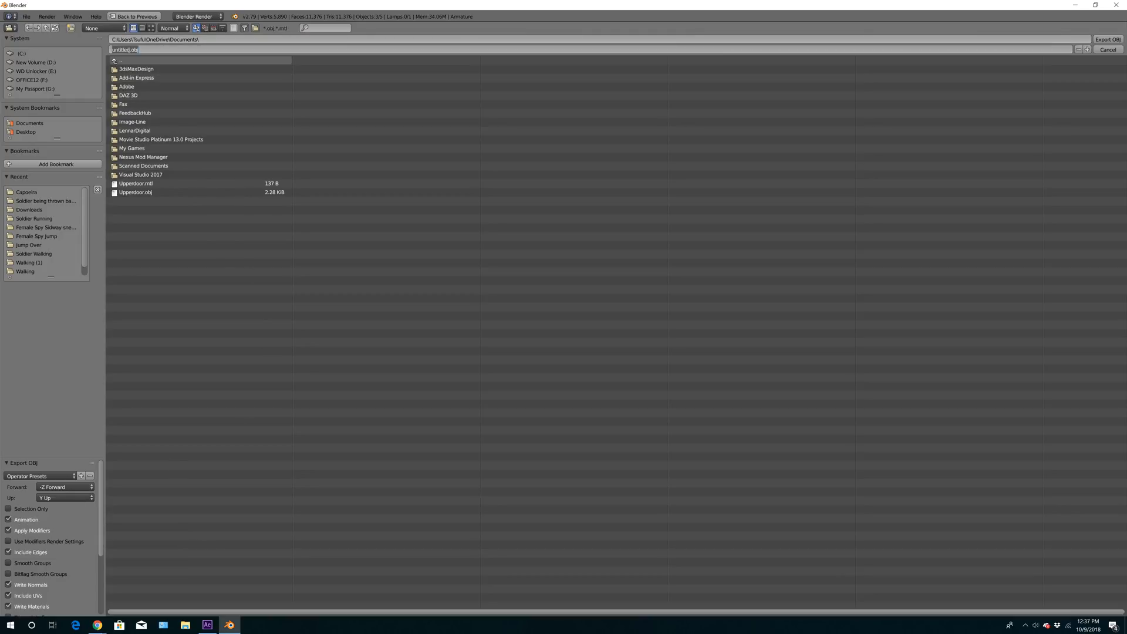
pyautogui.moveTo(129, 50); pyautogui.dragTo(78, 53)
# Switch to File Explorer and open the OBJ sequences folder inside Tutorial 25's Tutorial 29 Youtube Folder on the My Passport drive
pyautogui.click(186, 628)
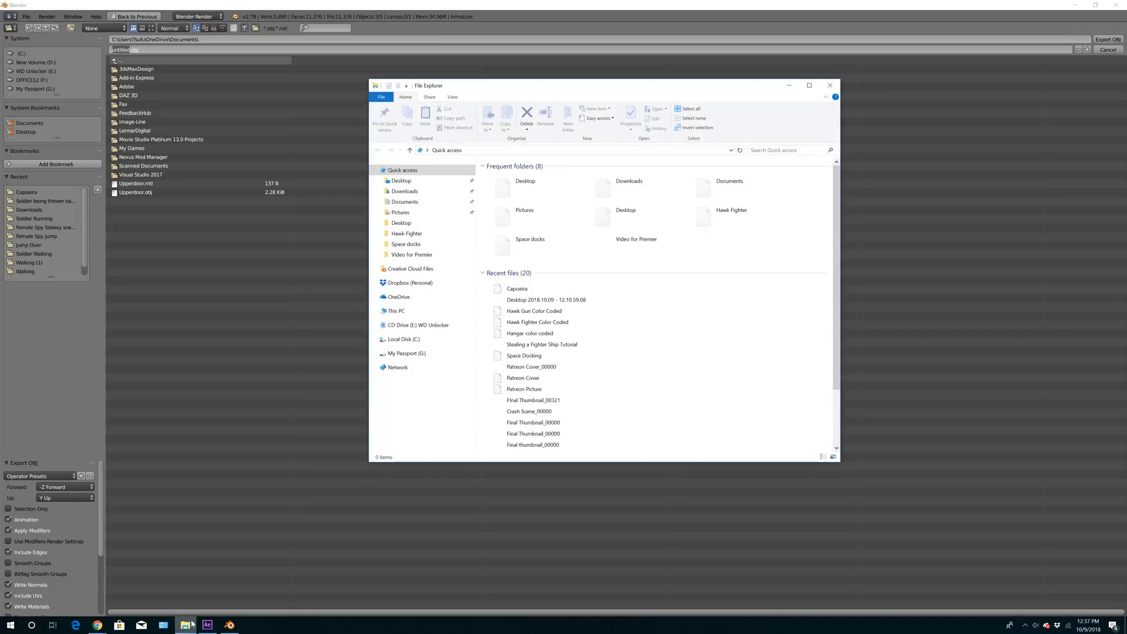
pyautogui.click(410, 354)
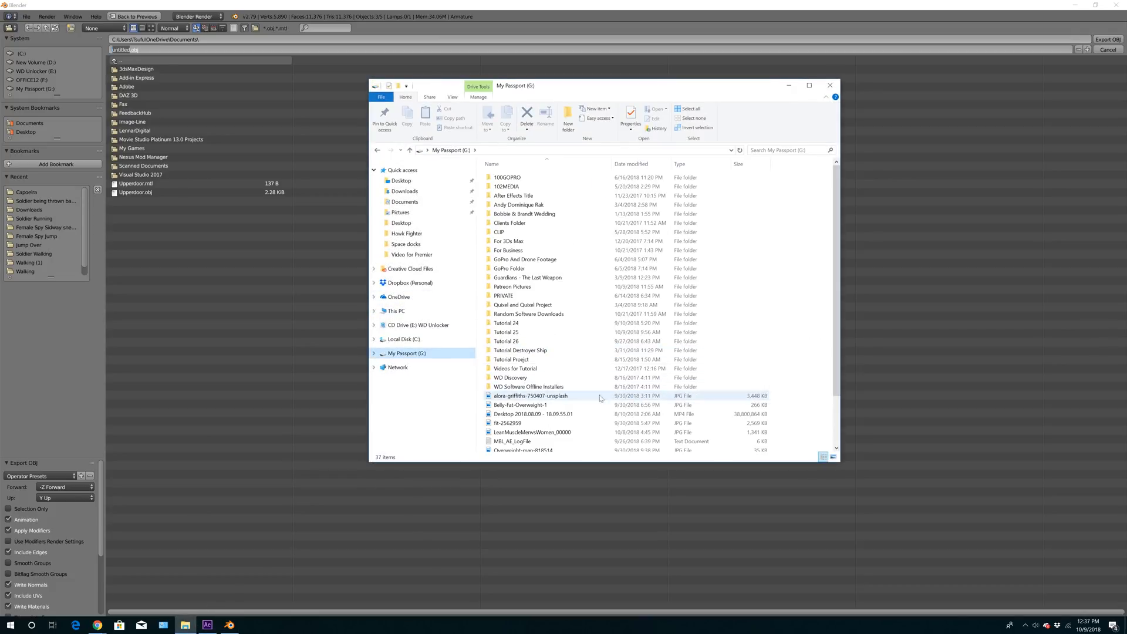
pyautogui.doubleClick(516, 328)
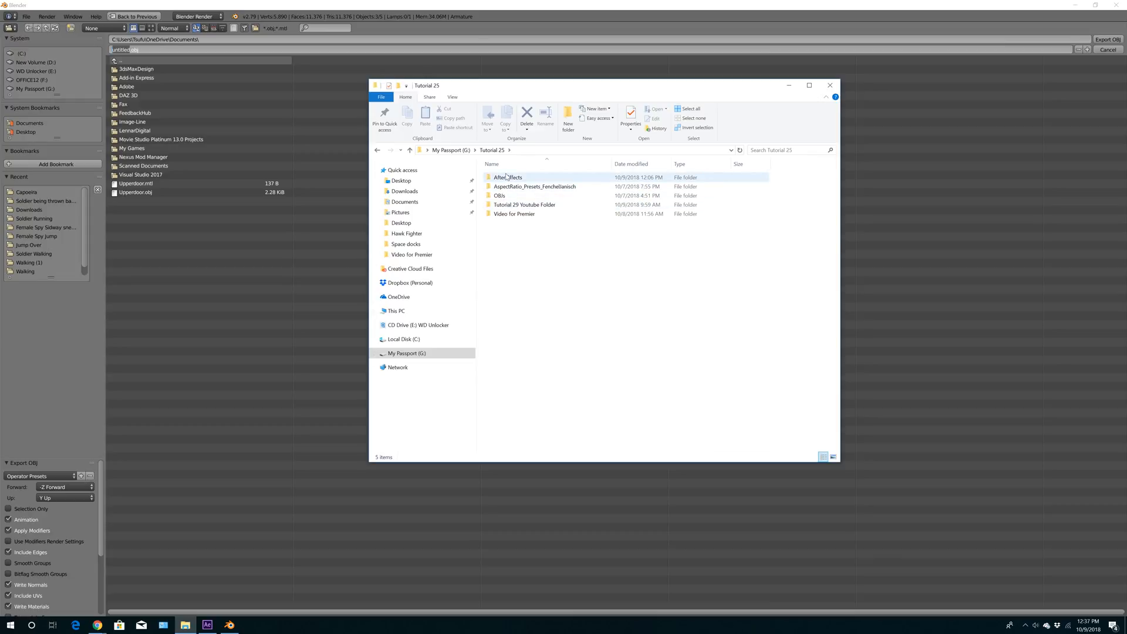
pyautogui.doubleClick(502, 197)
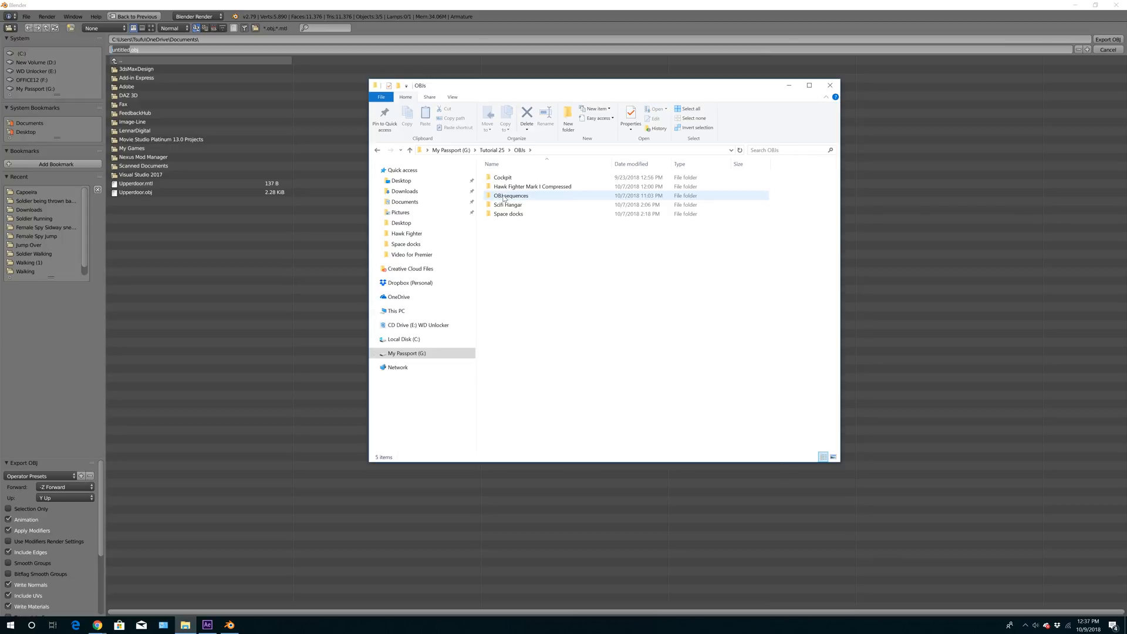
pyautogui.click(377, 150)
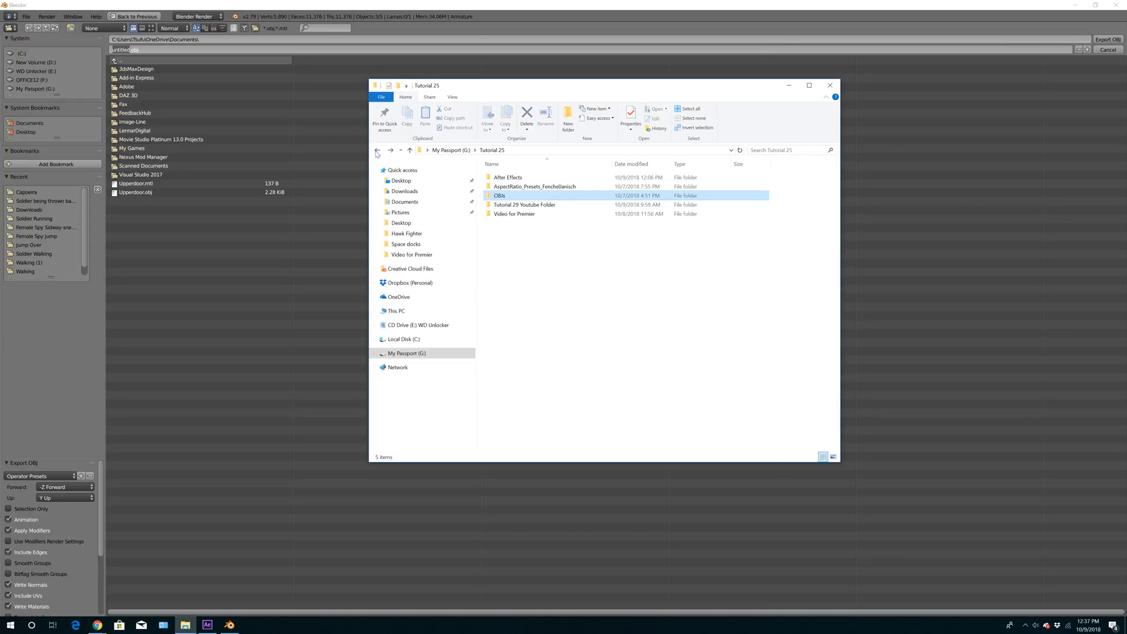
pyautogui.doubleClick(523, 204)
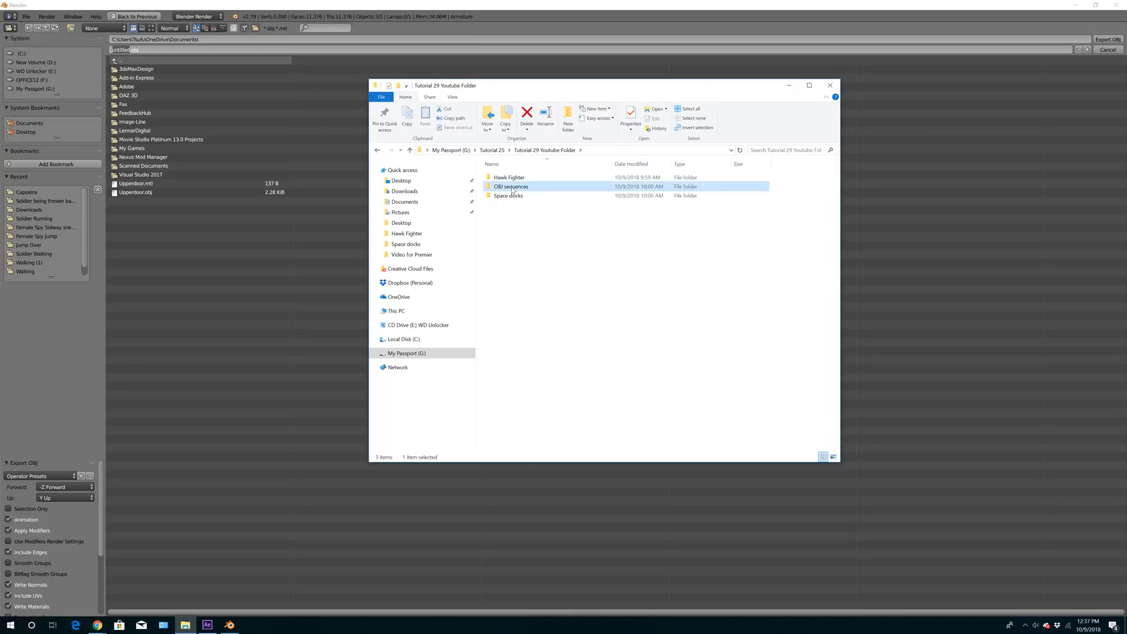
pyautogui.doubleClick(514, 187)
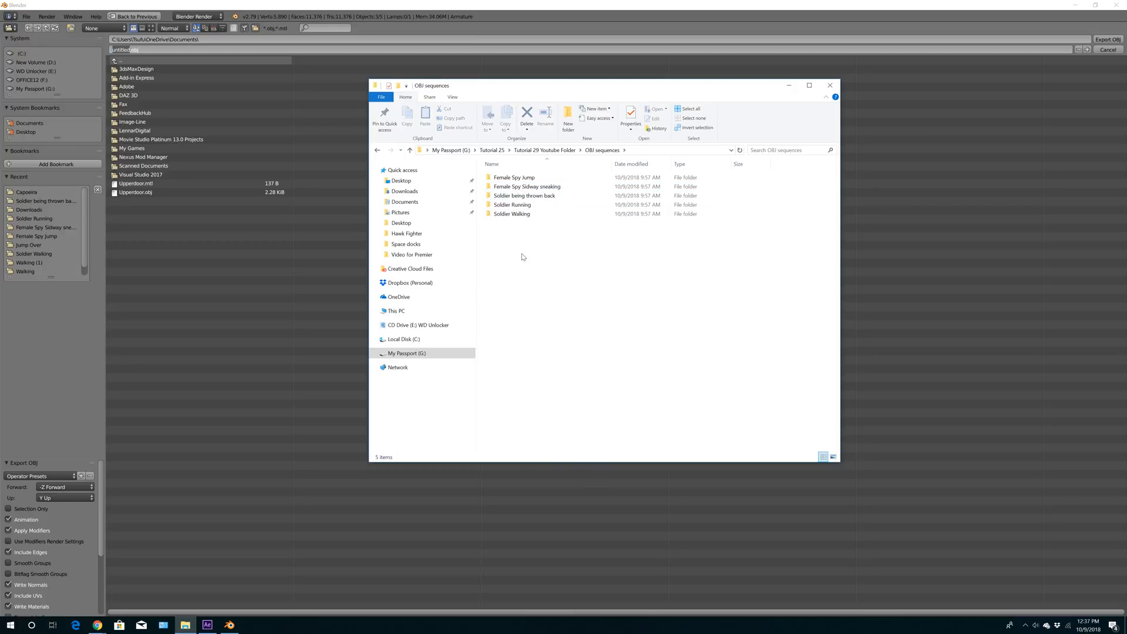
# Examine the exported file sequence in the Soldier Walking folder and the images in its textures folder
pyautogui.doubleClick(511, 214)
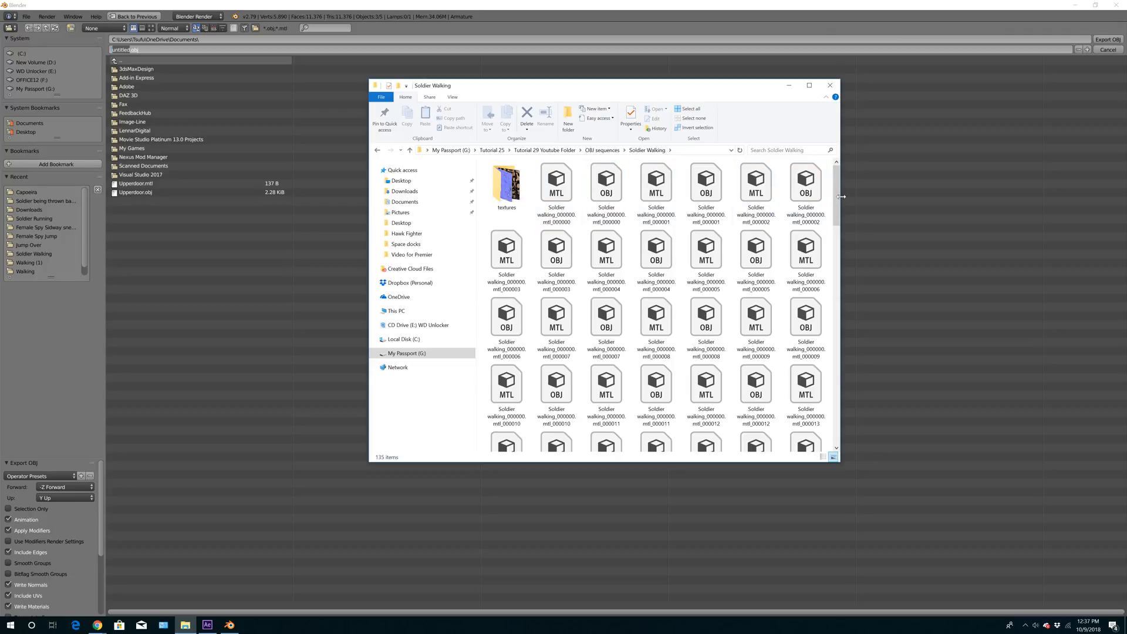
pyautogui.moveTo(836, 197); pyautogui.dragTo(810, 200)
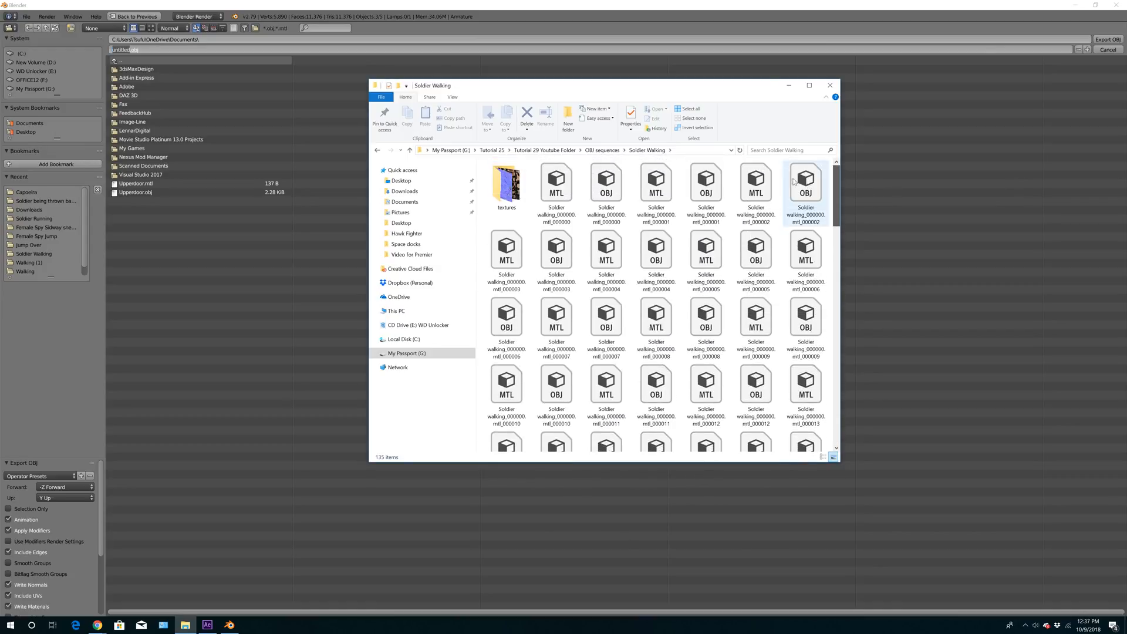
pyautogui.click(507, 194)
pyautogui.doubleClick(507, 193)
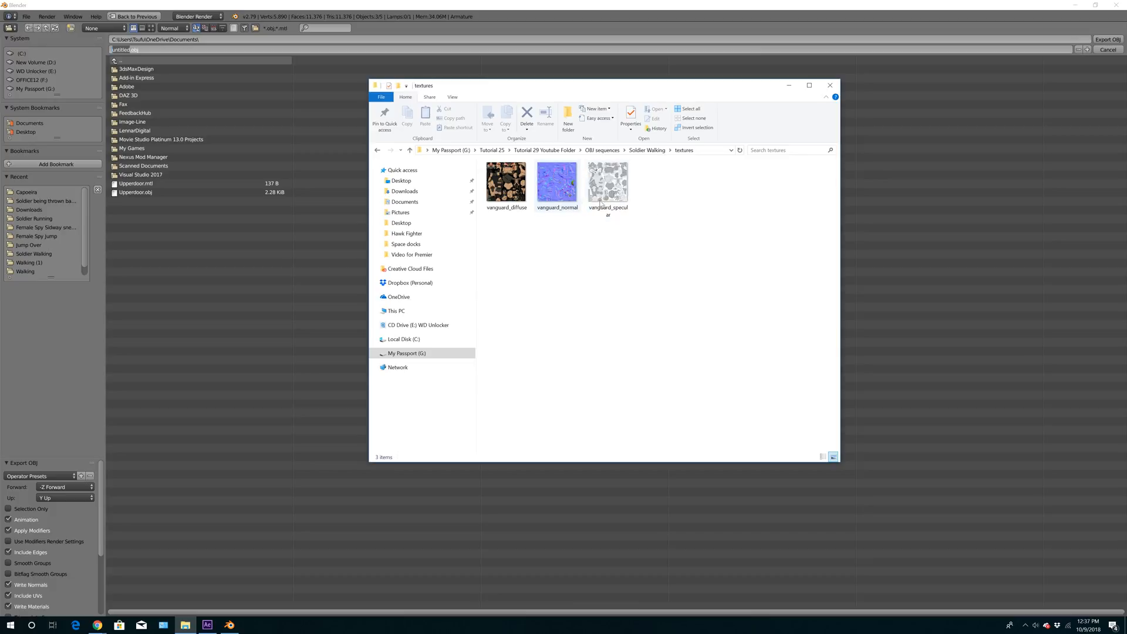
pyautogui.click(377, 150)
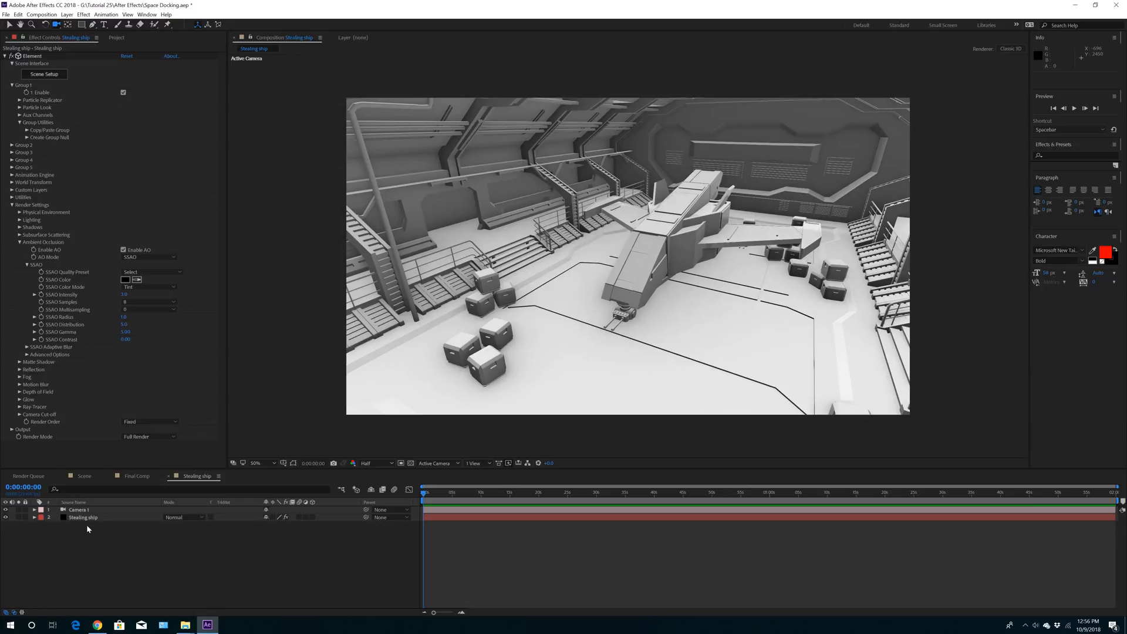
# Create a new camera layer named Prep Camera and orbit it to view the hangar and ship from the front
pyautogui.click(66, 14)
pyautogui.moveTo(117, 24)
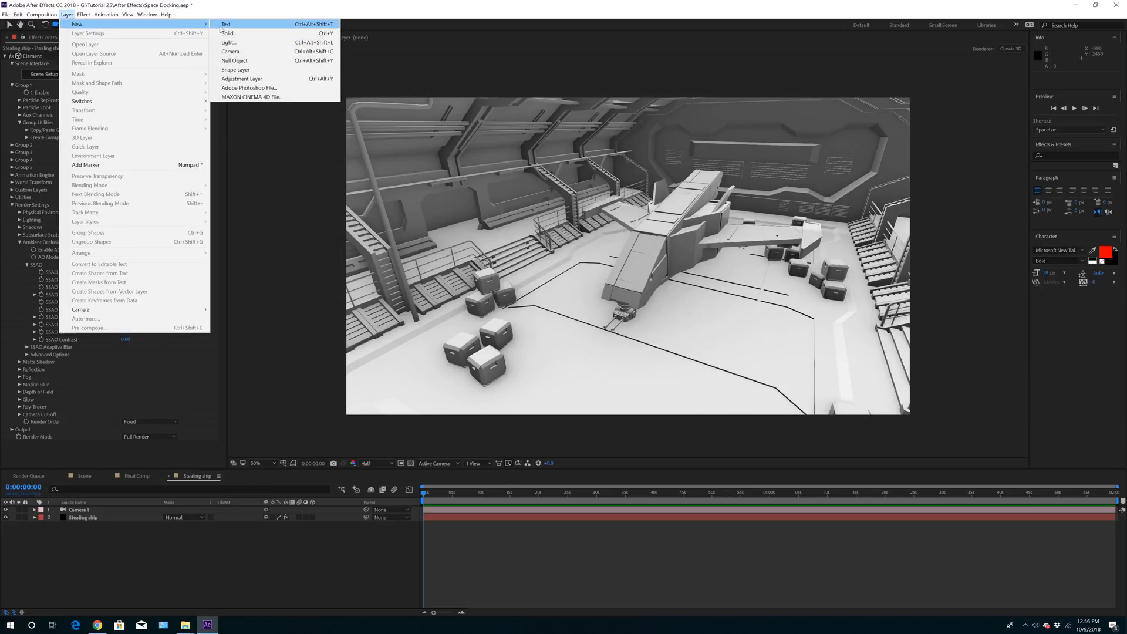
pyautogui.click(235, 52)
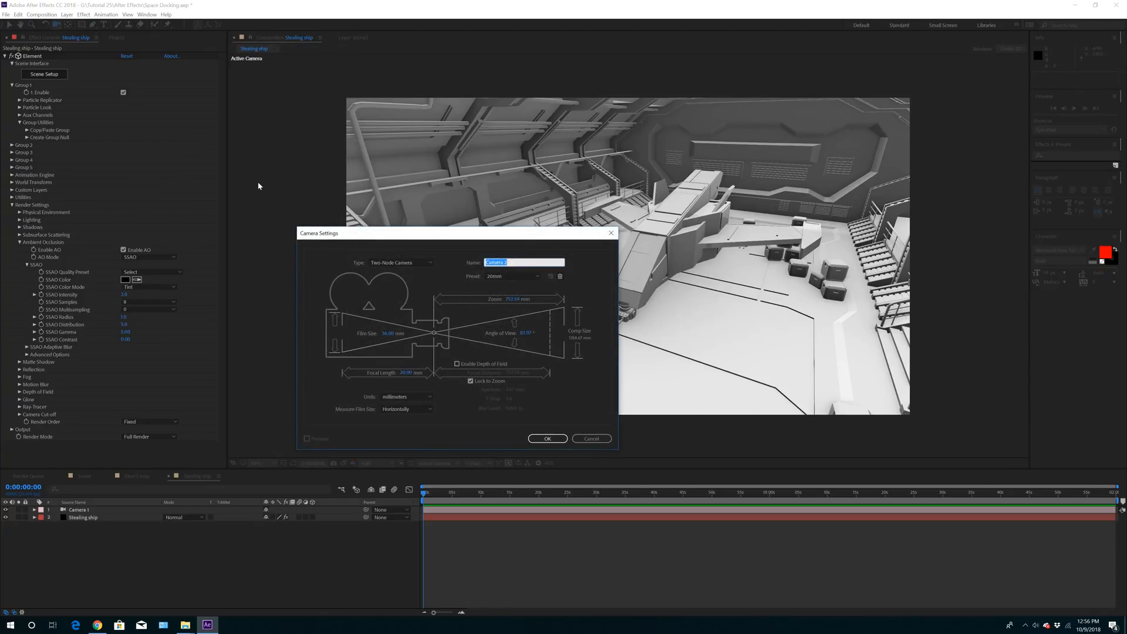
pyautogui.write('Prep Cam')
pyautogui.click(547, 439)
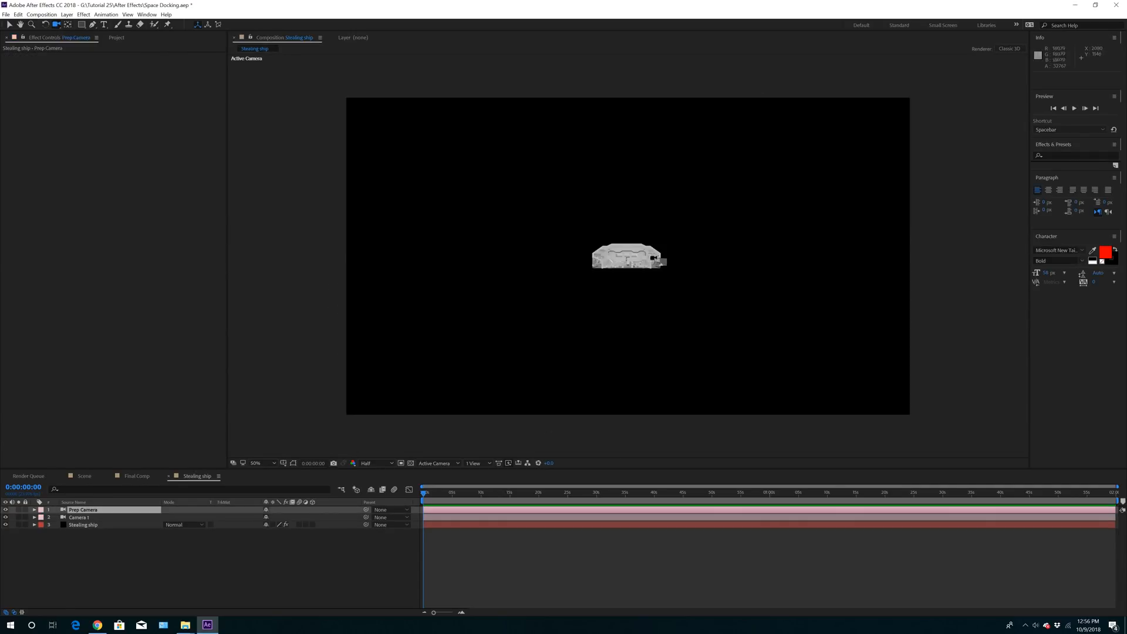
pyautogui.moveTo(610, 302); pyautogui.dragTo(593, 194, button='right')
pyautogui.moveTo(566, 191); pyautogui.dragTo(602, 371)
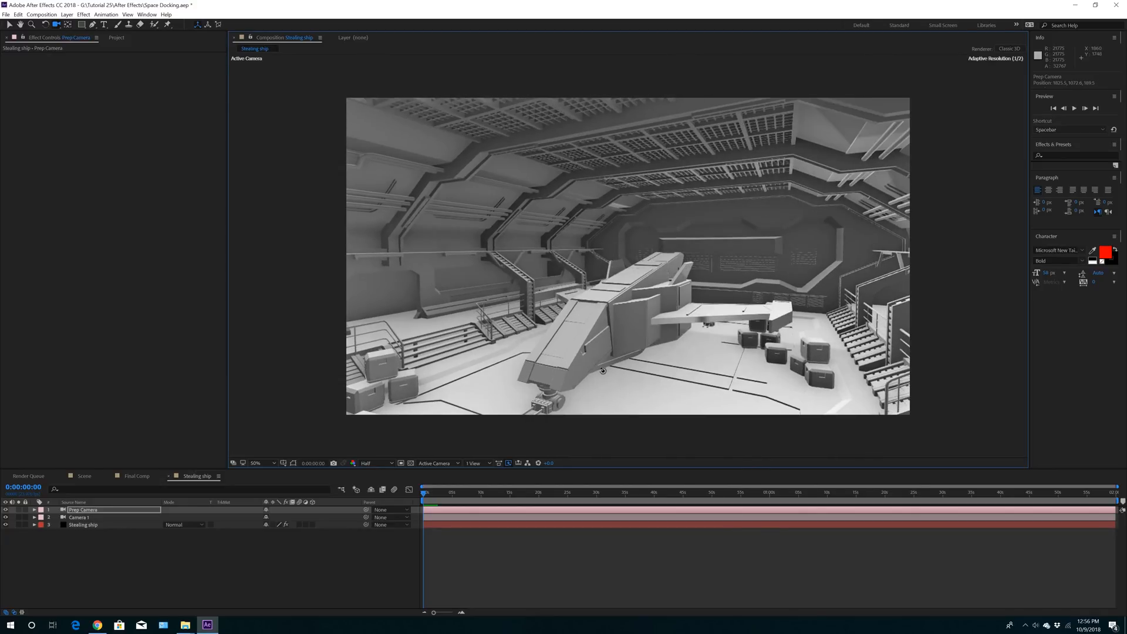
# Open the Scene Setup of the Stealing ship layer and add a group folder named Soldier walking inside the master file
pyautogui.click(93, 527)
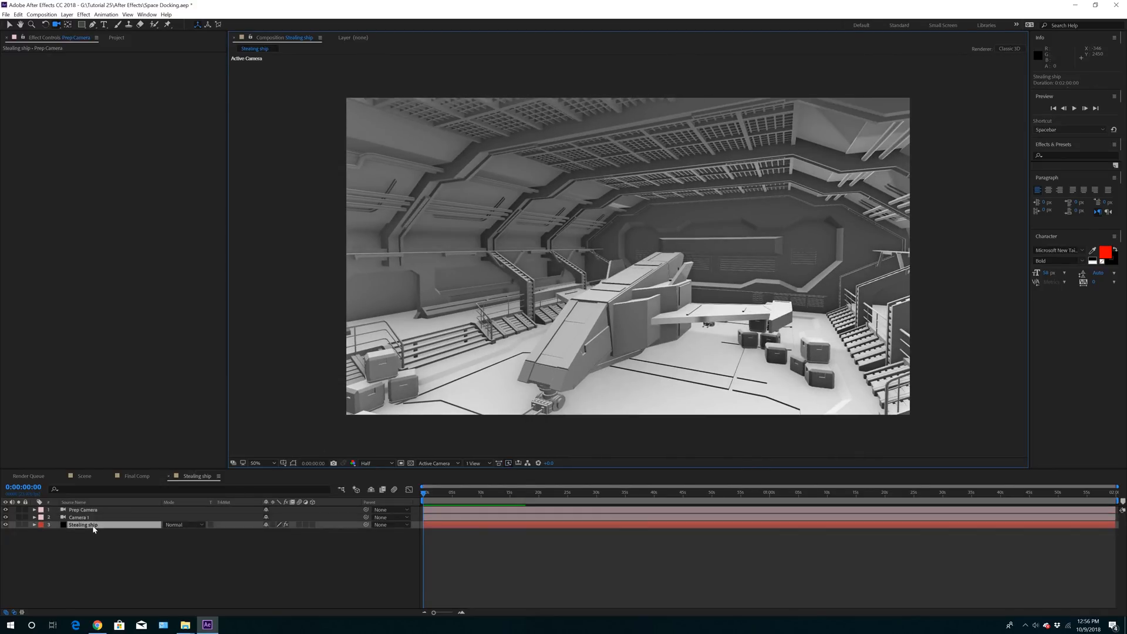
pyautogui.click(36, 74)
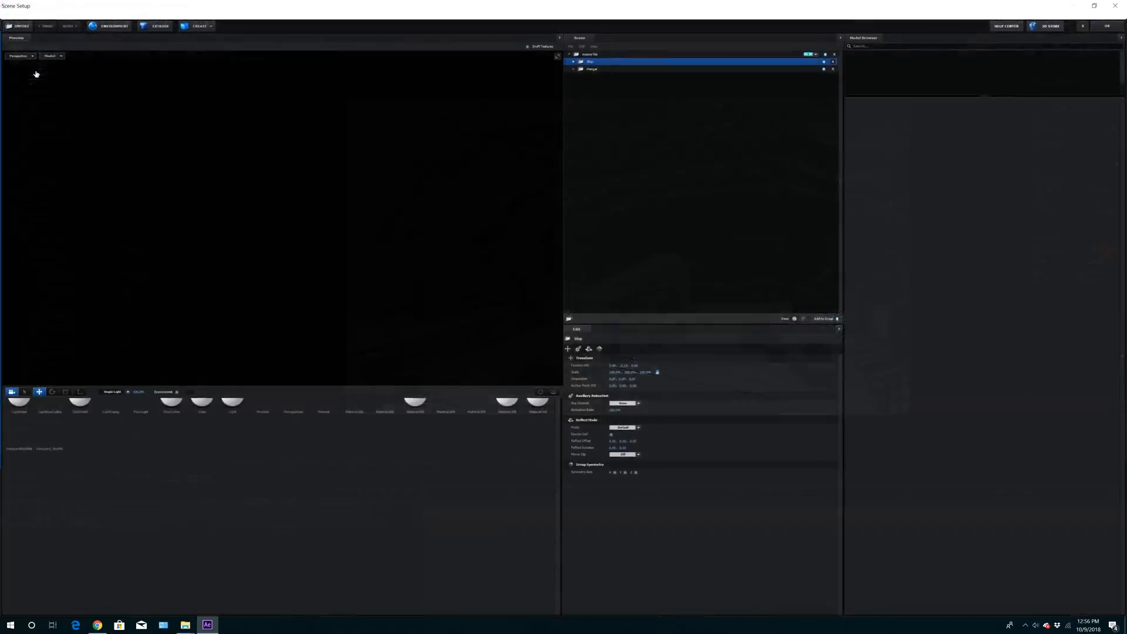
pyautogui.click(595, 53)
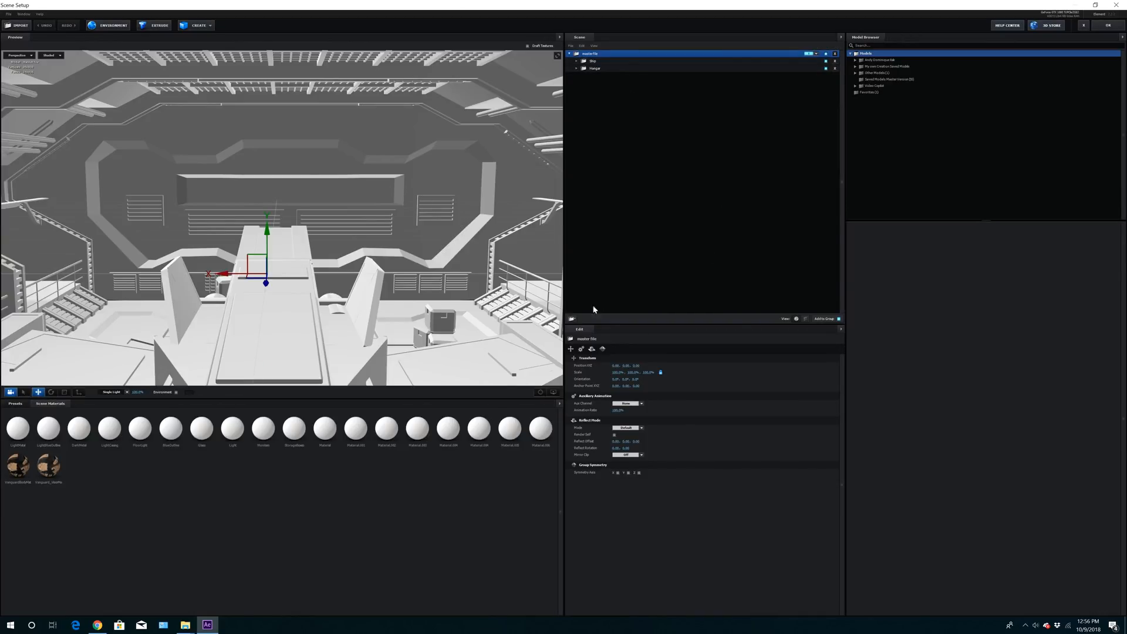
pyautogui.click(572, 319)
pyautogui.doubleClick(616, 63)
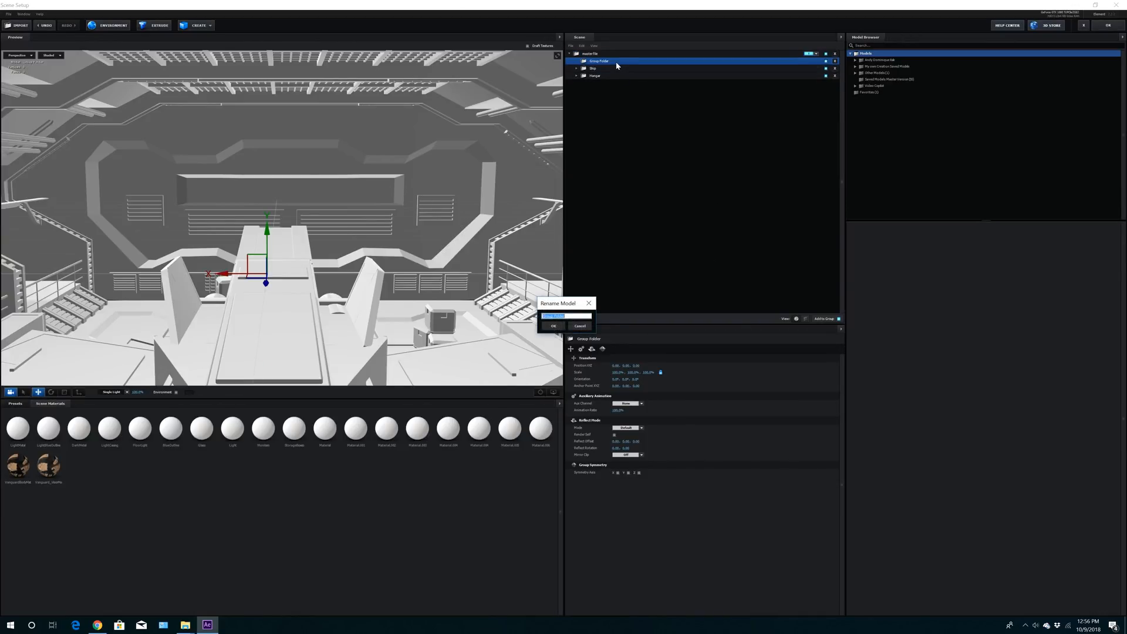
pyautogui.write('Soldier walking')
pyautogui.press('Return')
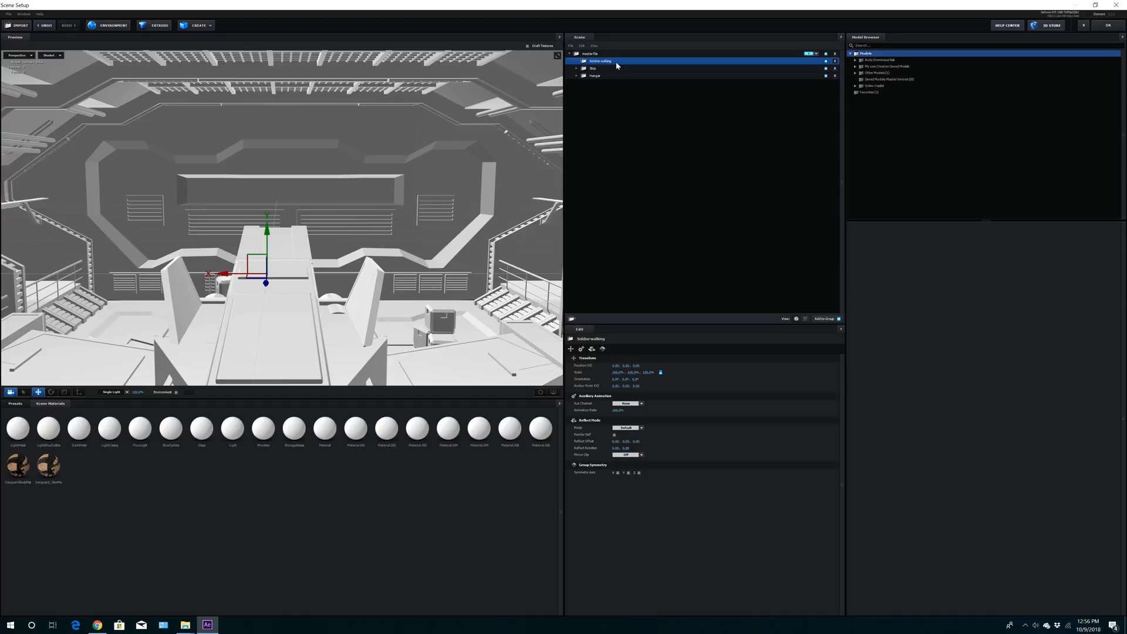
# Import the OBJ sequence from the Soldier Walking folder as a 3D sequence, accepting the default import preferences
pyautogui.click(8, 13)
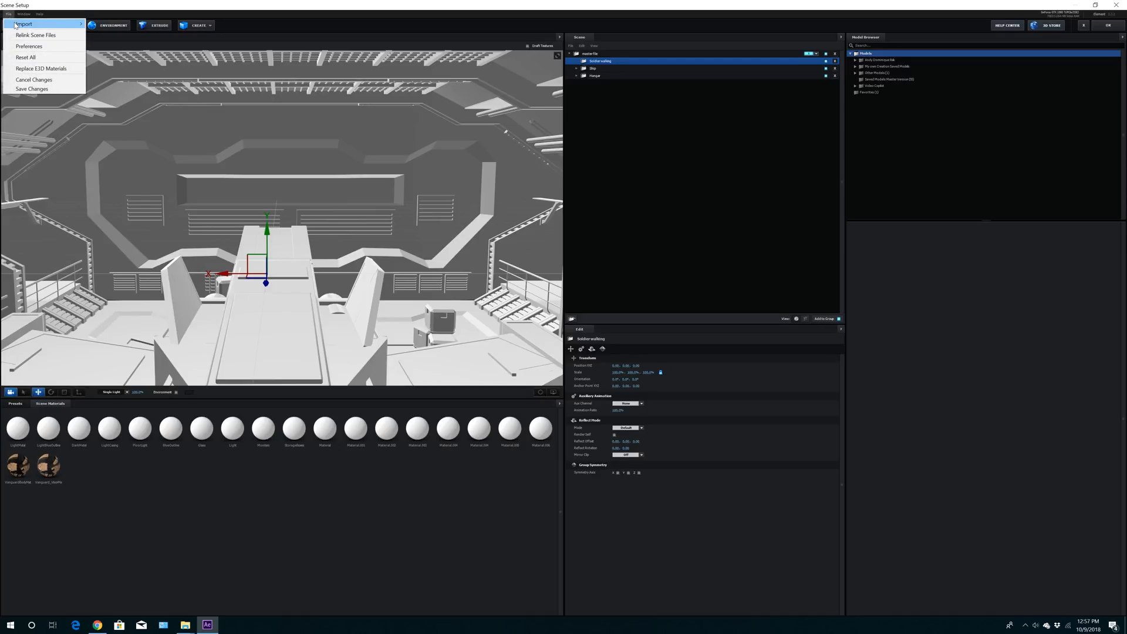
pyautogui.click(109, 25)
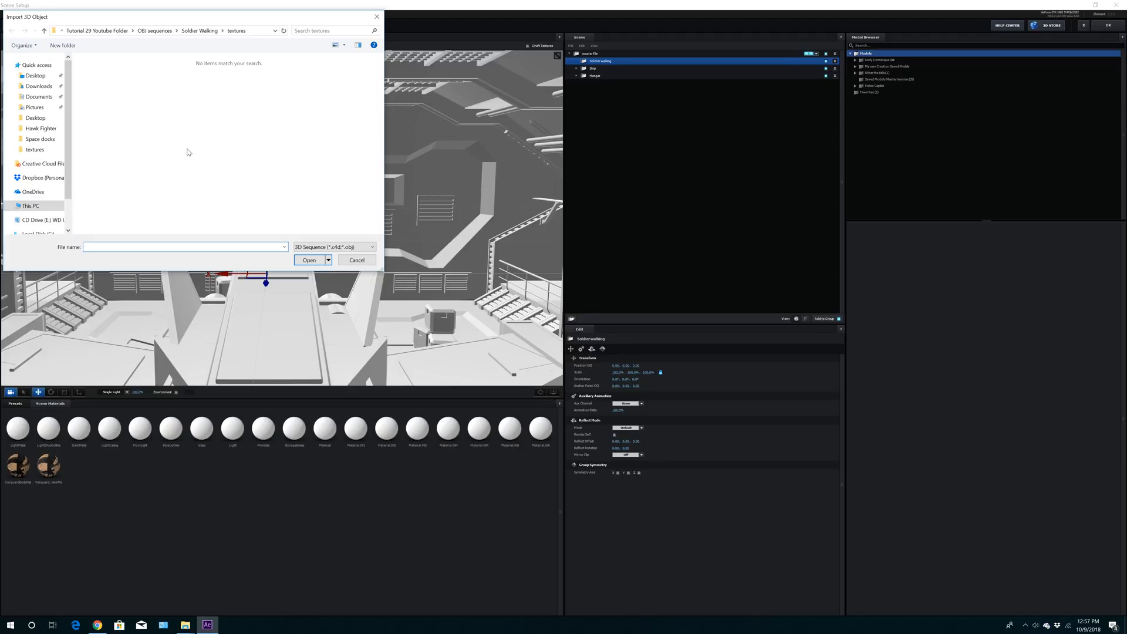
pyautogui.click(194, 31)
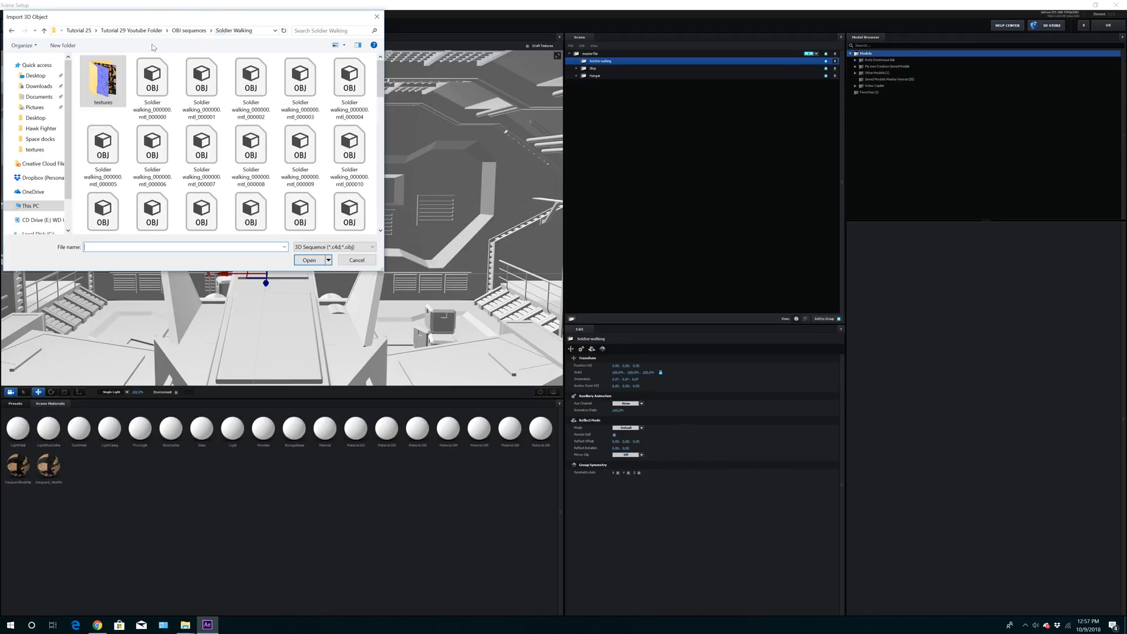
pyautogui.doubleClick(157, 96)
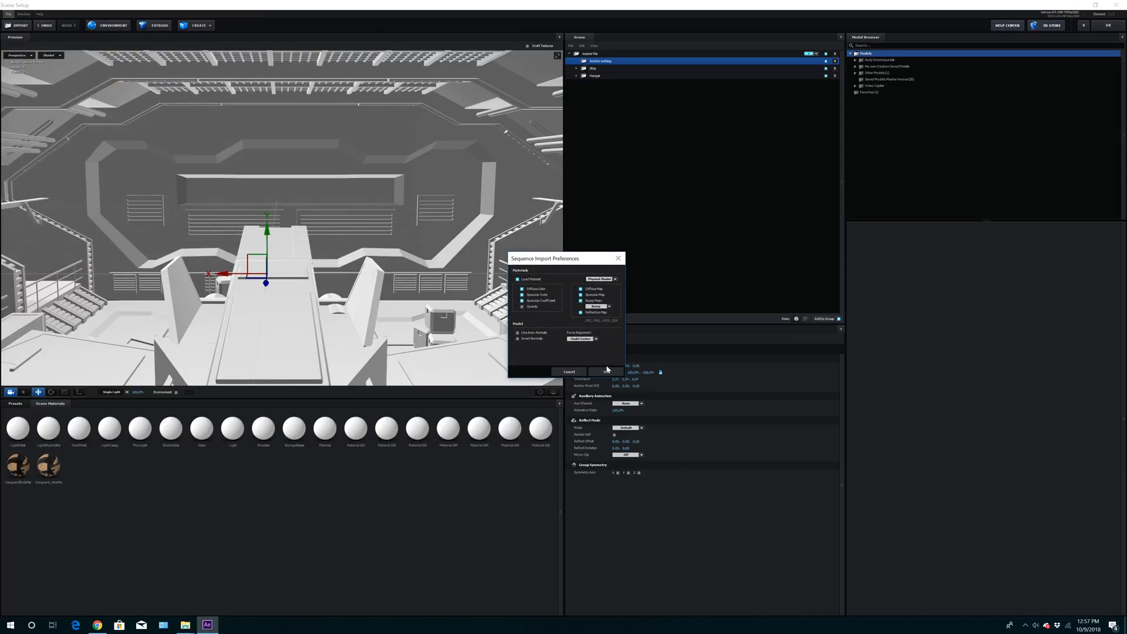
pyautogui.click(606, 371)
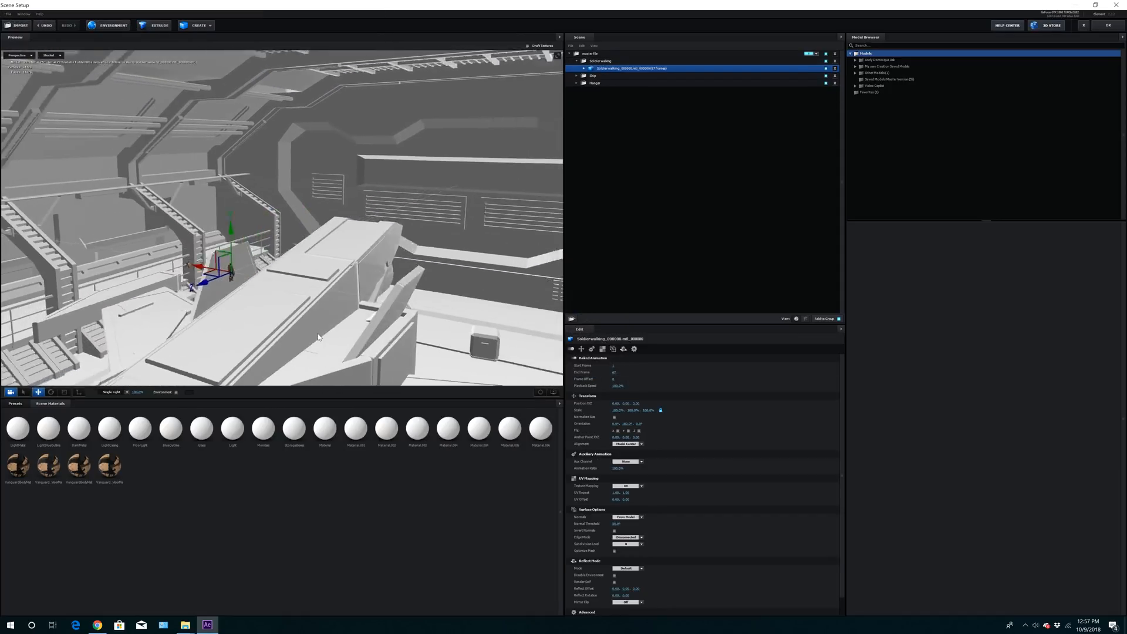
# Enable Normalize Size for the soldier sequence, set its scale to 6% and frame the model for a close view
pyautogui.moveTo(318, 337); pyautogui.dragTo(299, 338)
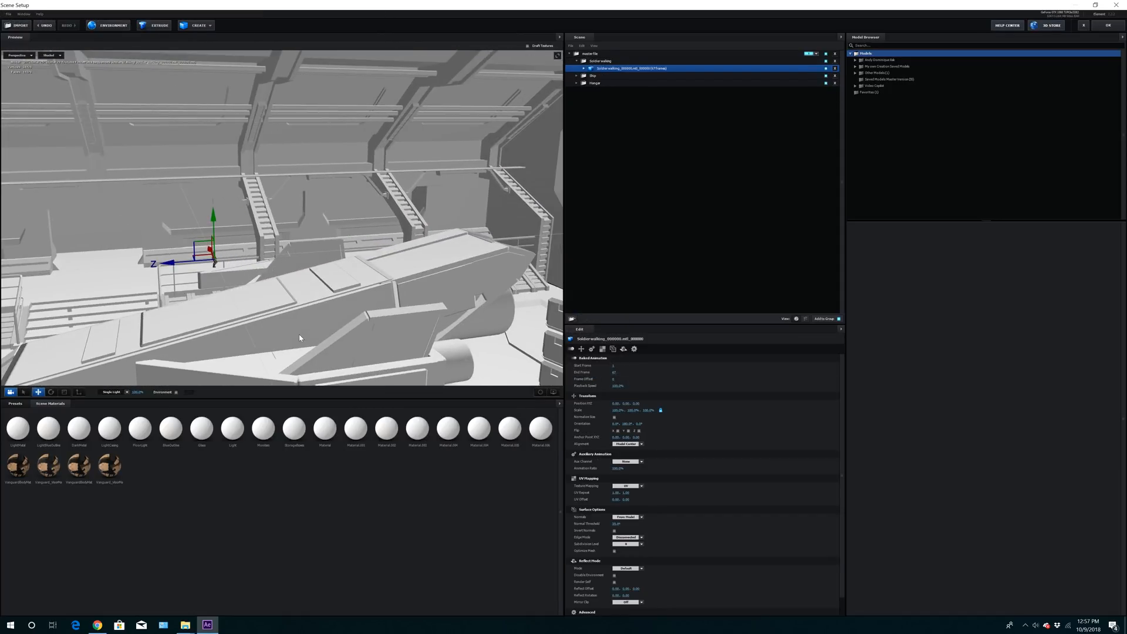
pyautogui.click(614, 417)
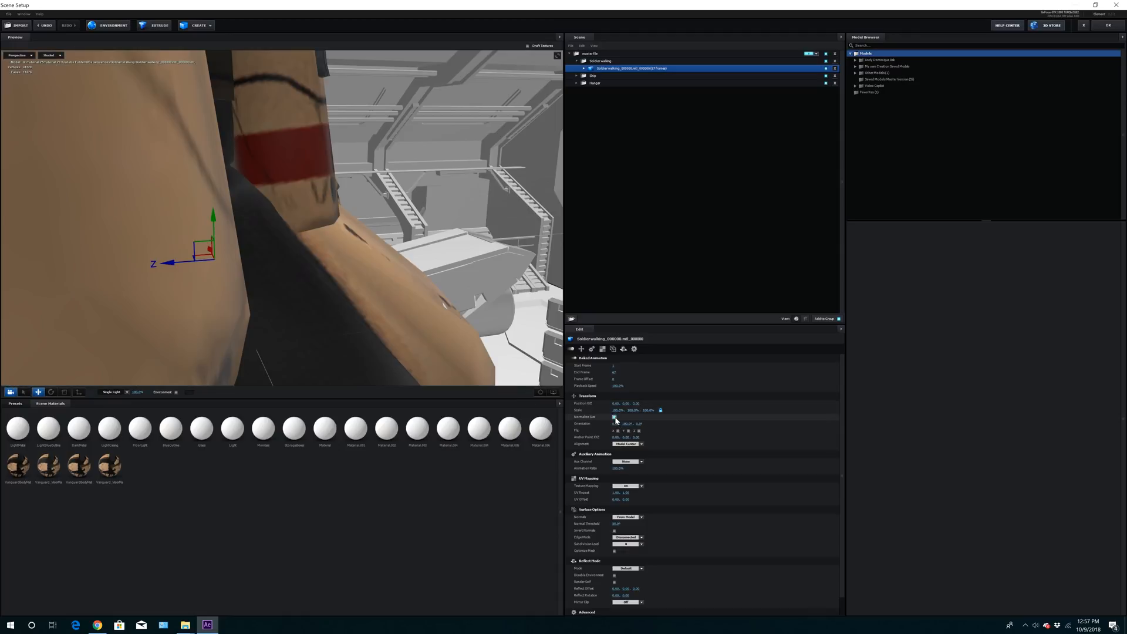
pyautogui.click(618, 409)
pyautogui.write('6')
pyautogui.press('Return')
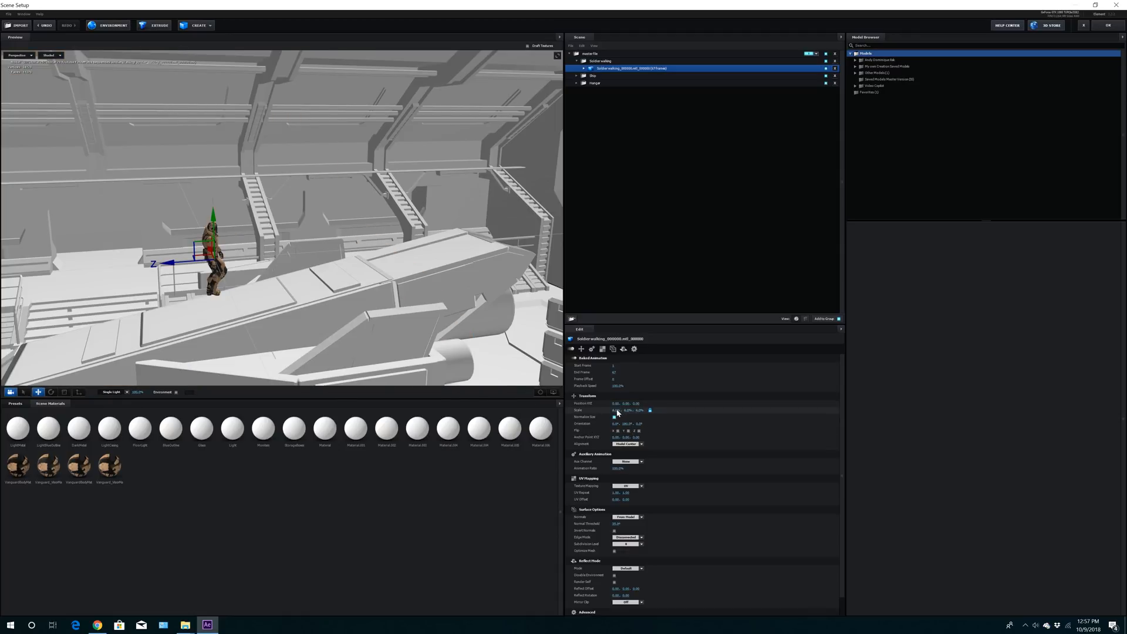
pyautogui.moveTo(270, 333); pyautogui.dragTo(243, 332)
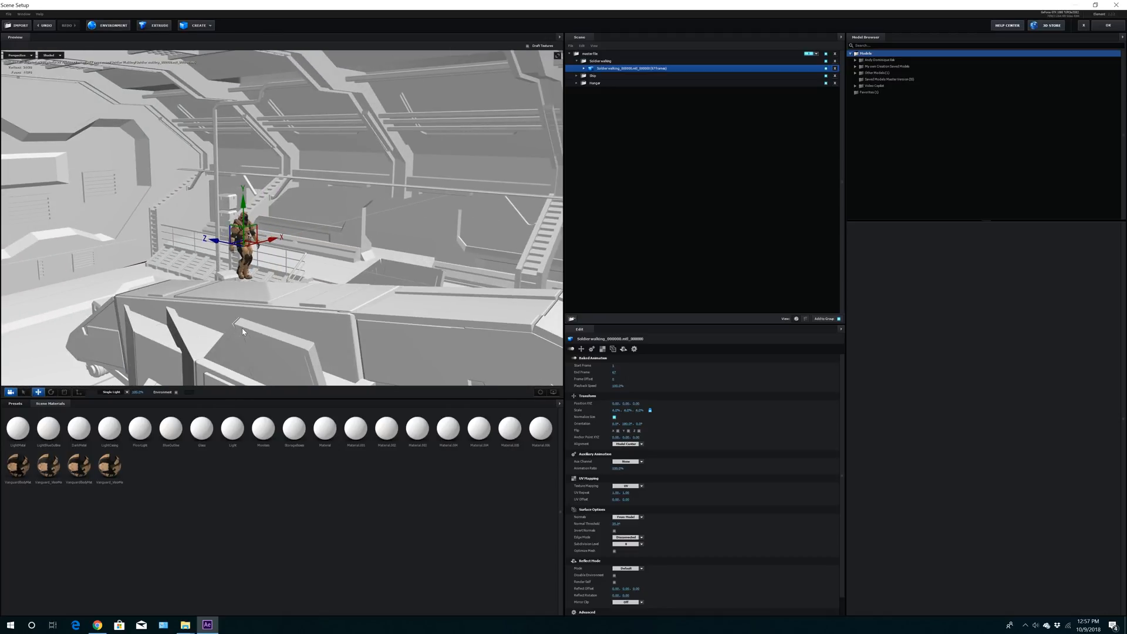
pyautogui.click(540, 392)
pyautogui.moveTo(359, 332); pyautogui.dragTo(458, 325)
# Open texture selection for the soldier's body material and browse to Tutorial 25's Tutorial 29 Youtube Folder on My Passport
pyautogui.click(585, 69)
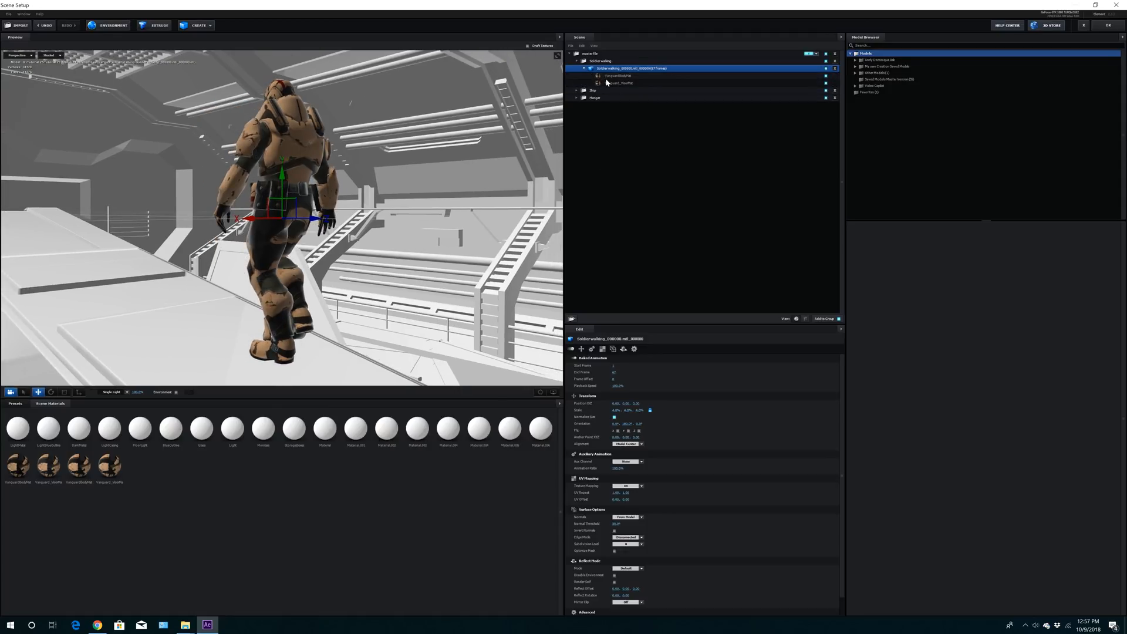
pyautogui.click(605, 76)
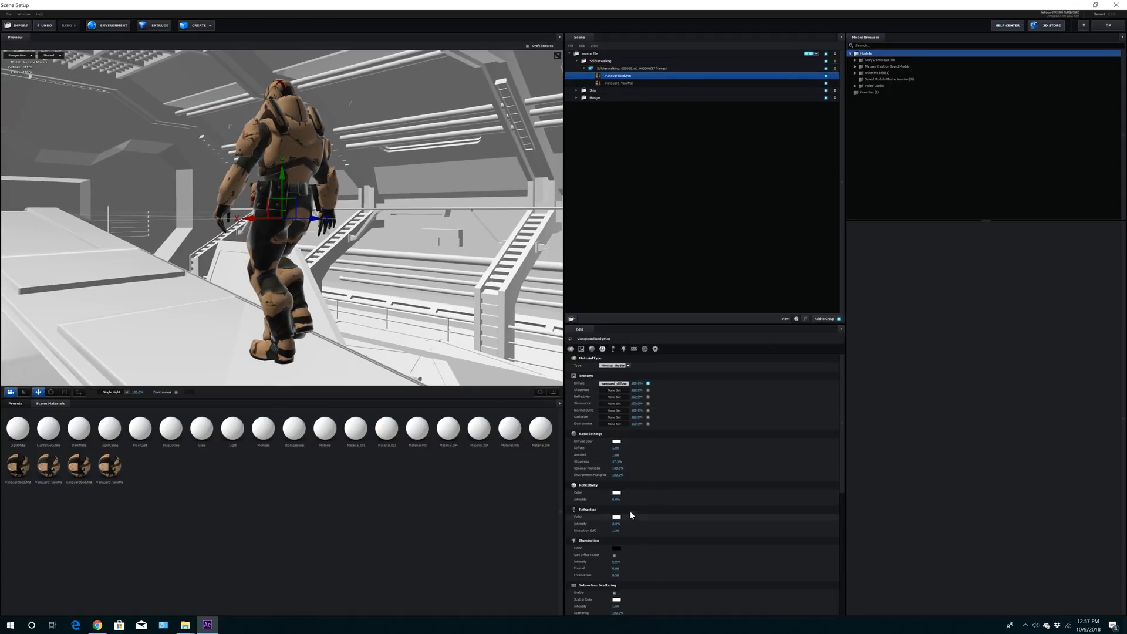
pyautogui.click(614, 417)
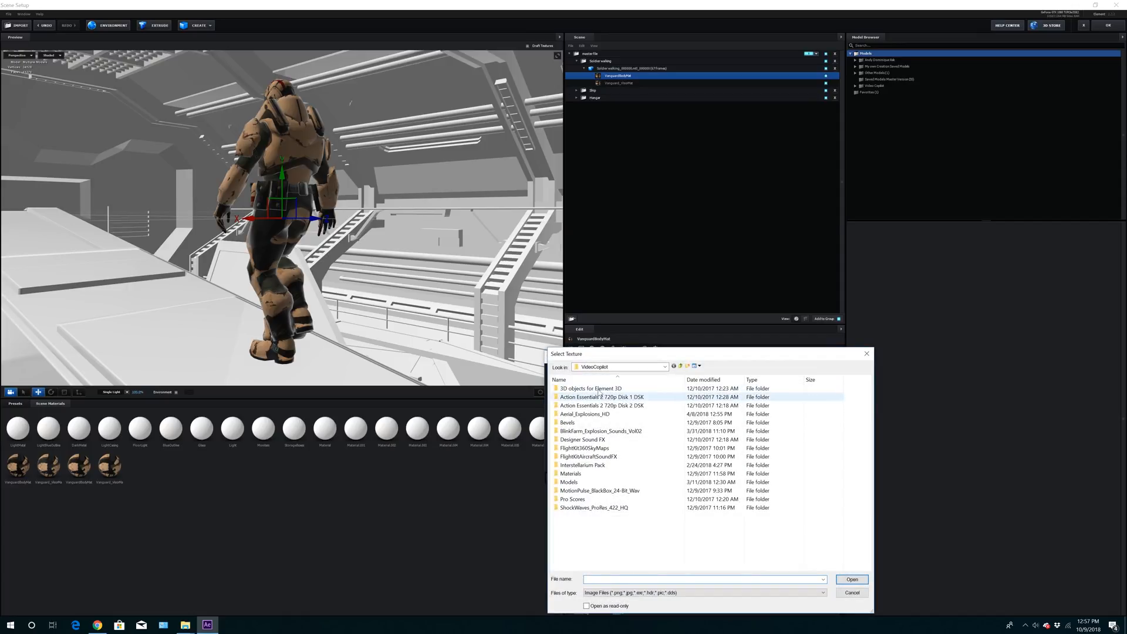
pyautogui.click(611, 367)
pyautogui.click(603, 530)
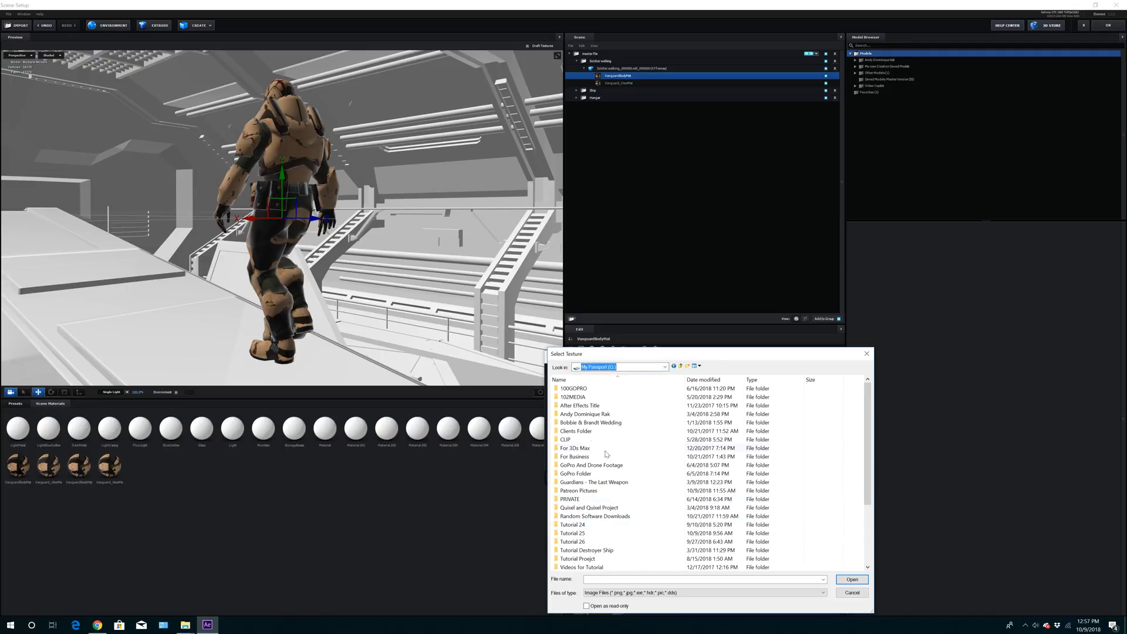
pyautogui.doubleClick(575, 532)
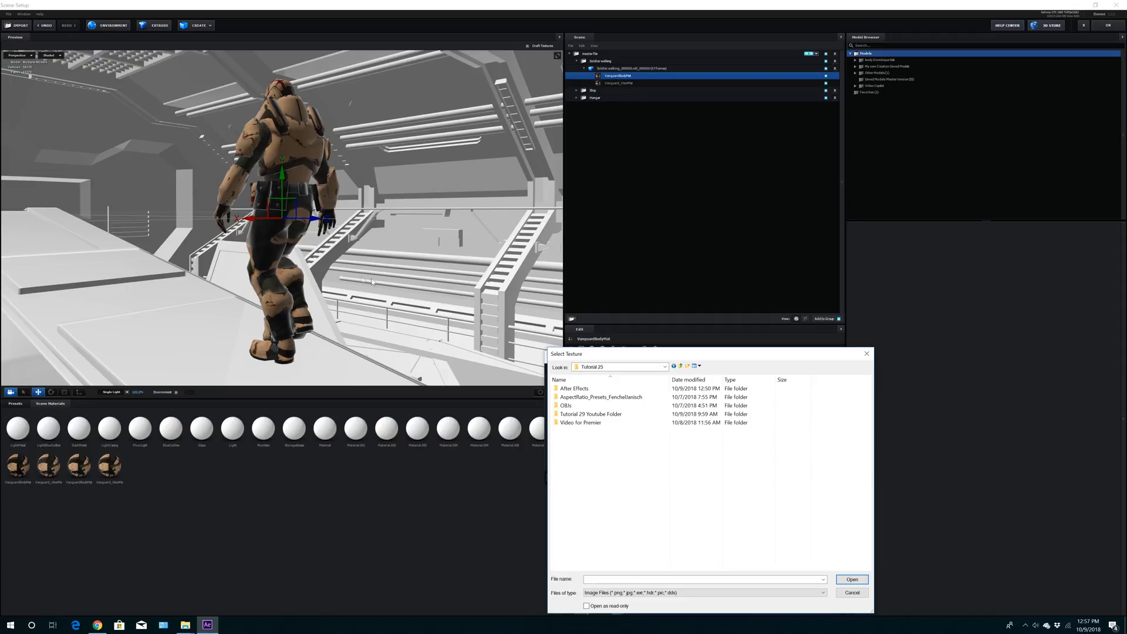
pyautogui.doubleClick(567, 405)
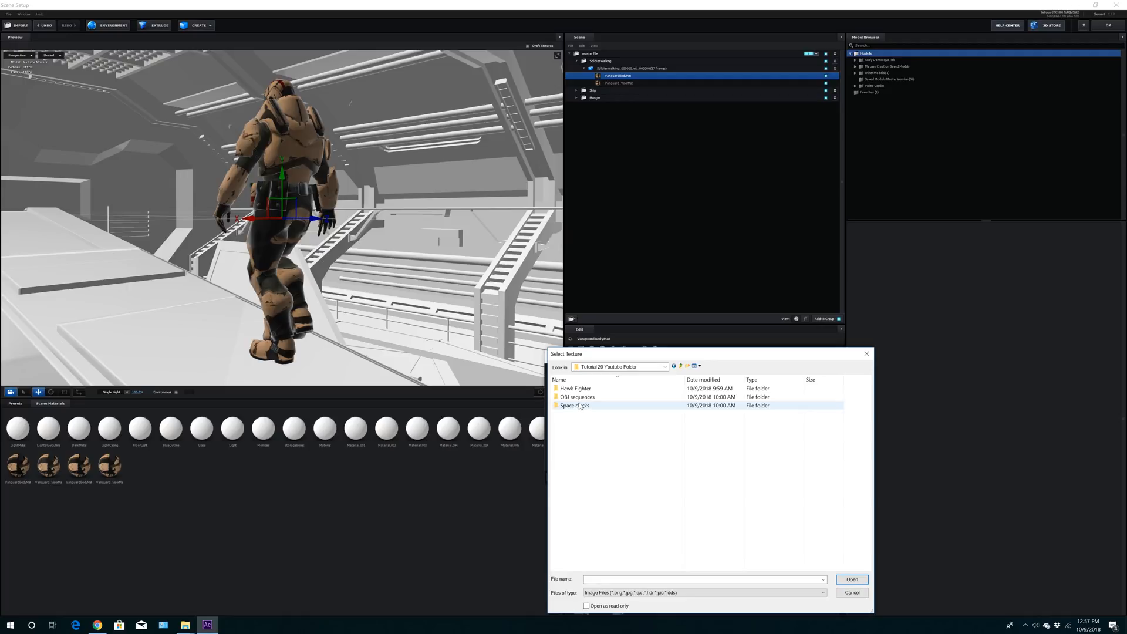
# Load vanguard_normal from the Soldier Walking textures folder as the body material's Normal Bump texture
pyautogui.doubleClick(580, 405)
pyautogui.click(579, 423)
pyautogui.doubleClick(578, 423)
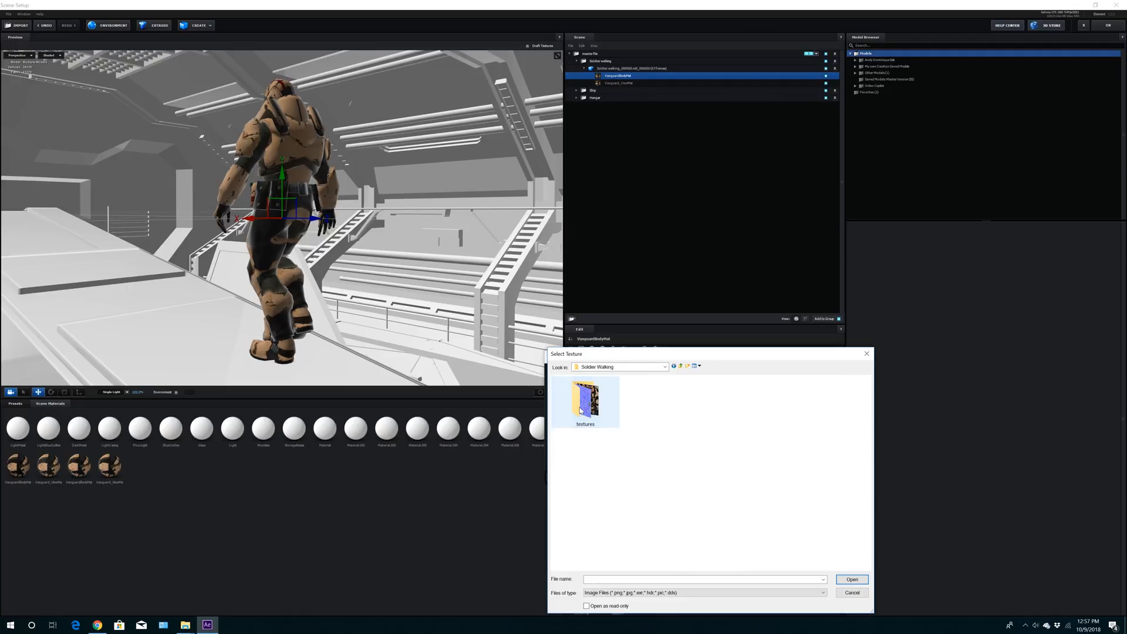
pyautogui.doubleClick(585, 399)
pyautogui.doubleClick(653, 397)
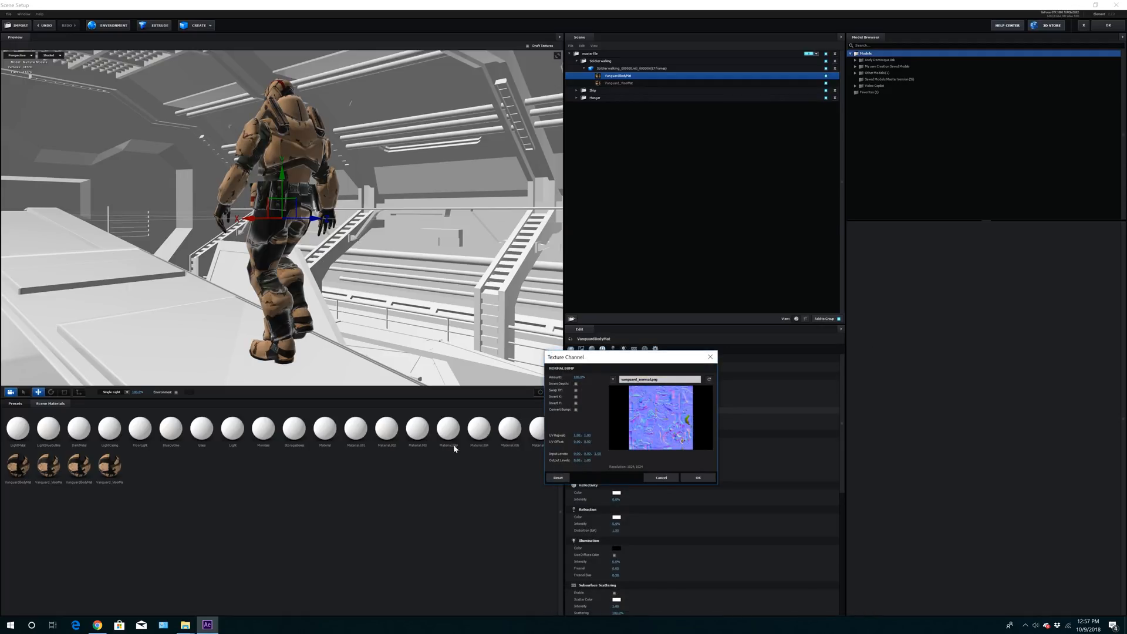
pyautogui.click(690, 478)
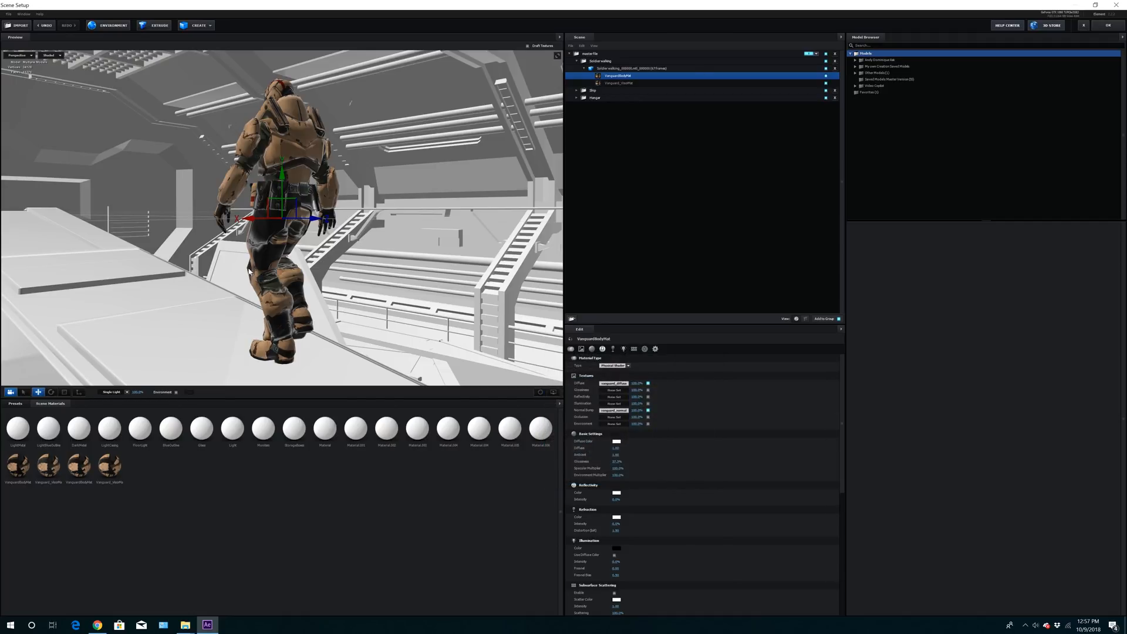
# Lower the body material's Environment Multiplier and set its Reflectivity intensity to 2%
pyautogui.moveTo(260, 258); pyautogui.dragTo(262, 257)
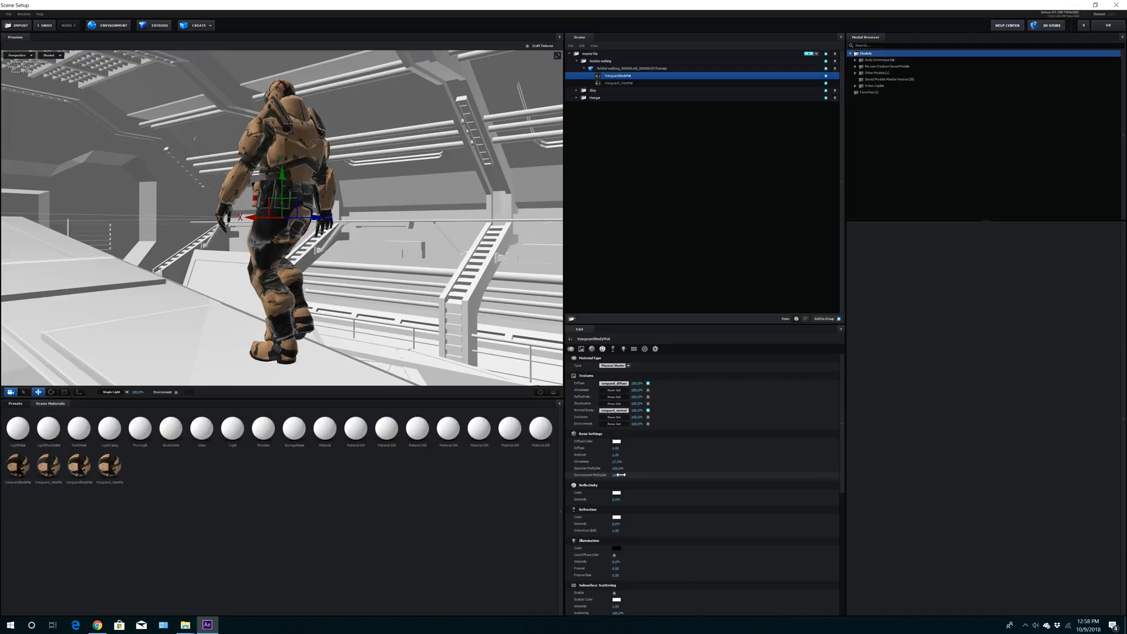
pyautogui.moveTo(608, 476); pyautogui.dragTo(575, 478)
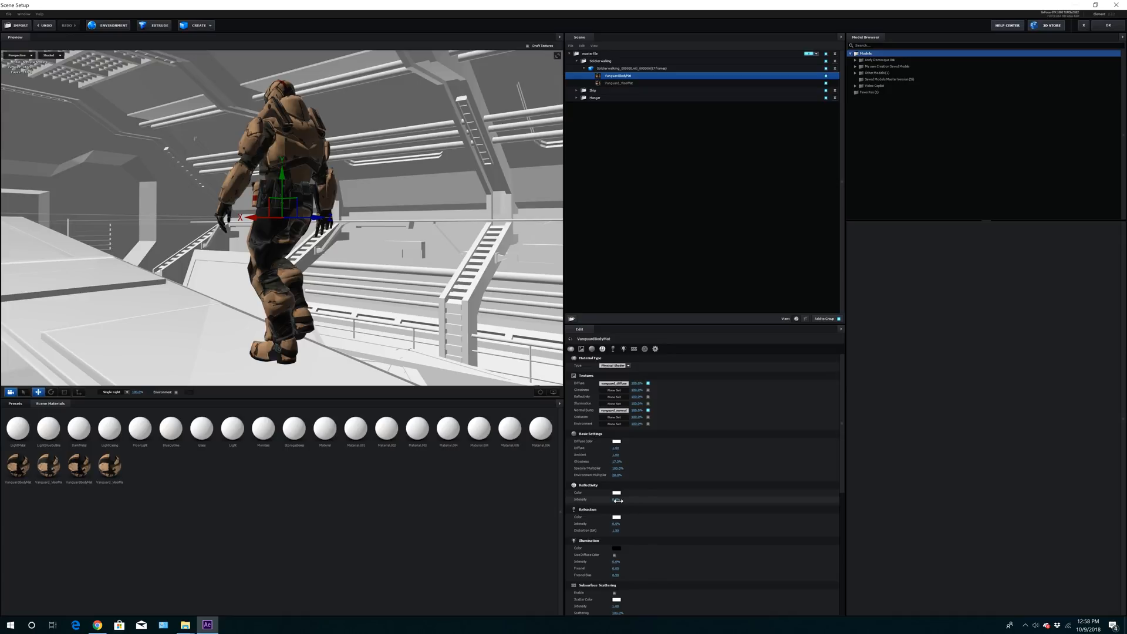
pyautogui.write('2')
pyautogui.moveTo(350, 309); pyautogui.dragTo(407, 320)
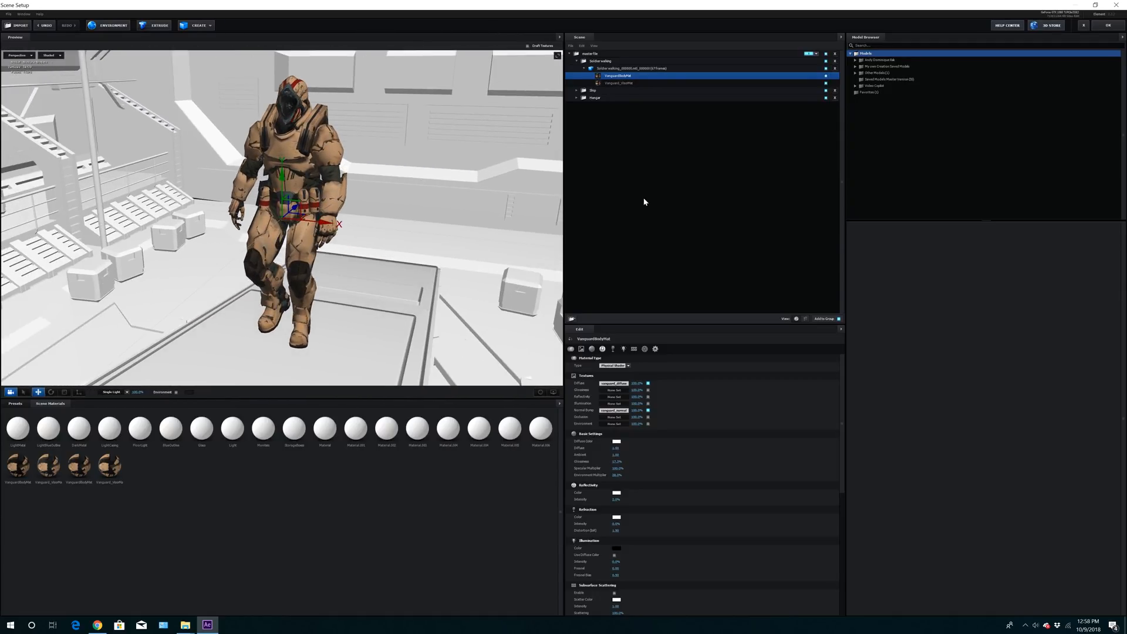
# Load vanguard_normal as the Normal Bump texture of the soldier's visor material
pyautogui.click(639, 84)
pyautogui.click(614, 410)
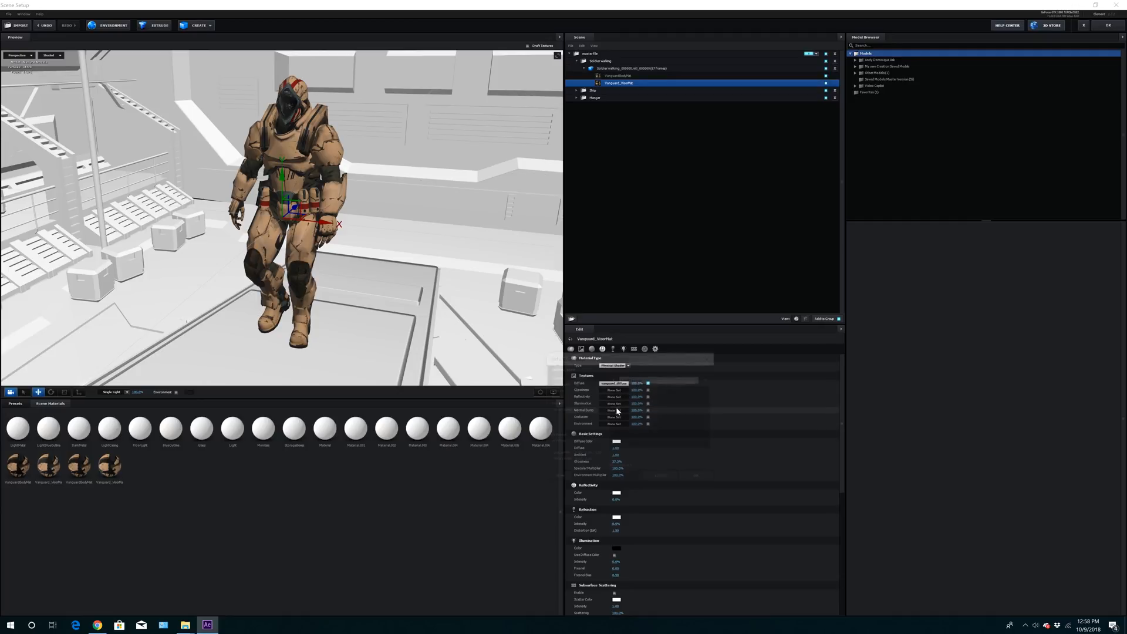
pyautogui.click(640, 379)
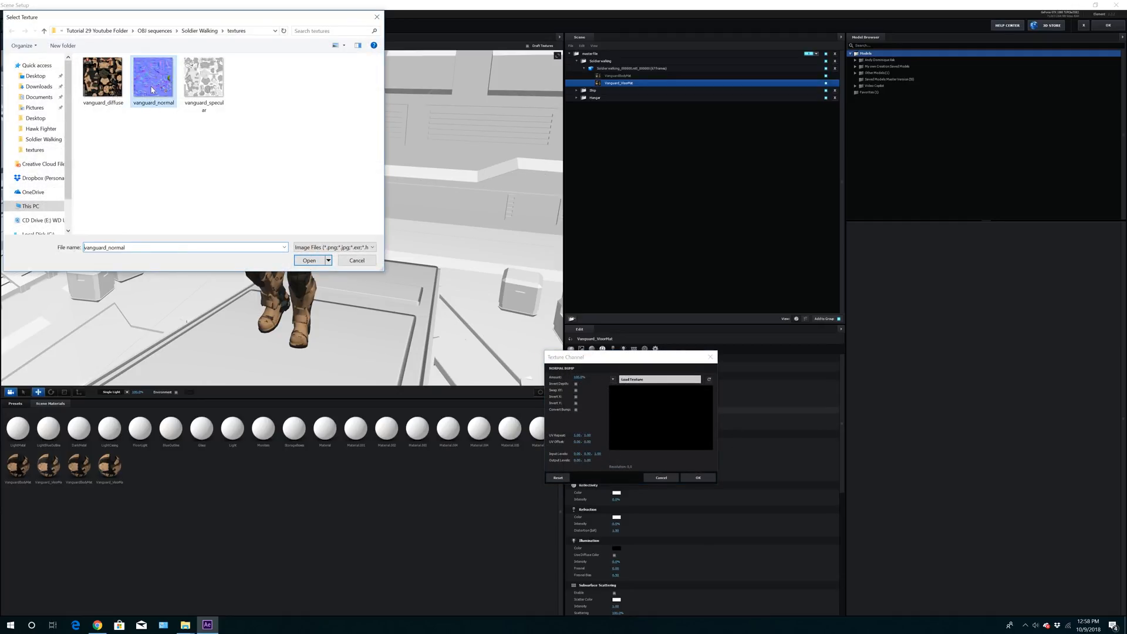
pyautogui.doubleClick(154, 107)
pyautogui.click(696, 479)
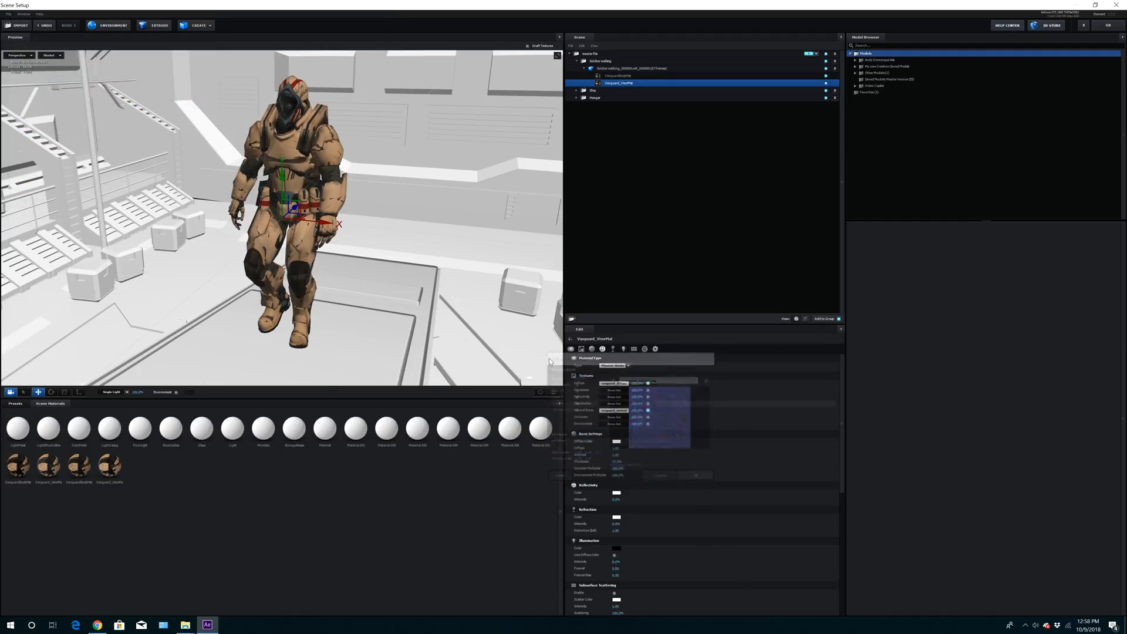
# Edit the visor material's Reflectivity intensity and inspect the soldier from the front
pyautogui.moveTo(352, 155); pyautogui.dragTo(294, 106)
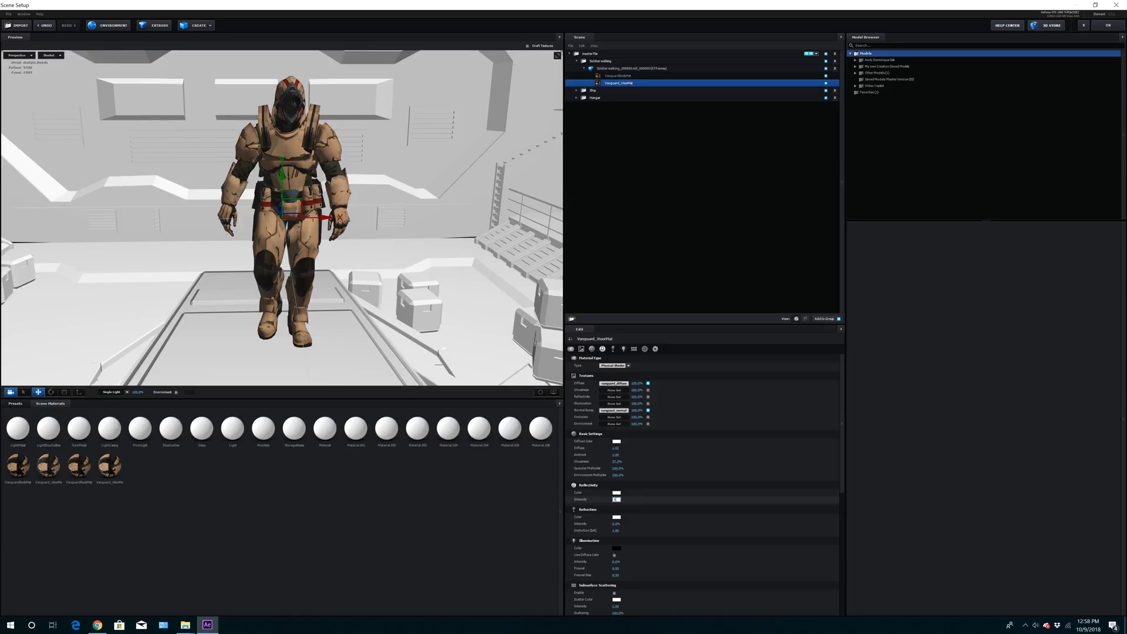
pyautogui.press('Return')
pyautogui.moveTo(375, 221)
pyautogui.mouseDown()
pyautogui.moveTo(418, 223)
pyautogui.moveTo(340, 228)
pyautogui.moveTo(404, 231)
pyautogui.moveTo(374, 233)
pyautogui.mouseUp()
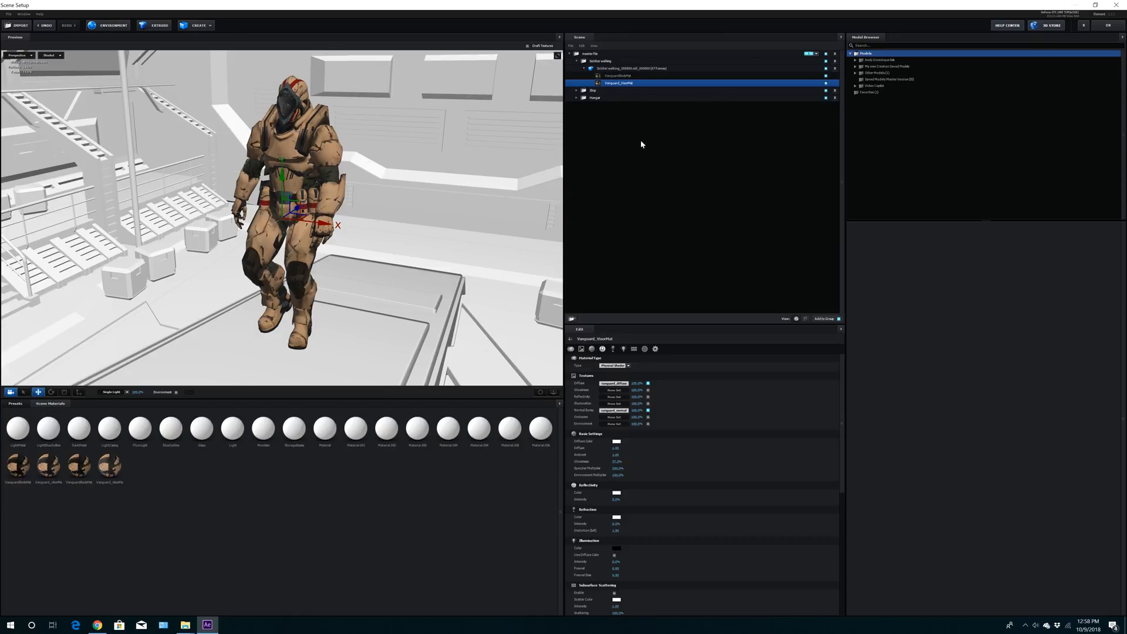
# Assign the Soldier walking group folder to auxiliary animation Channel 1 and apply the Scene Setup changes
pyautogui.click(585, 70)
pyautogui.click(593, 70)
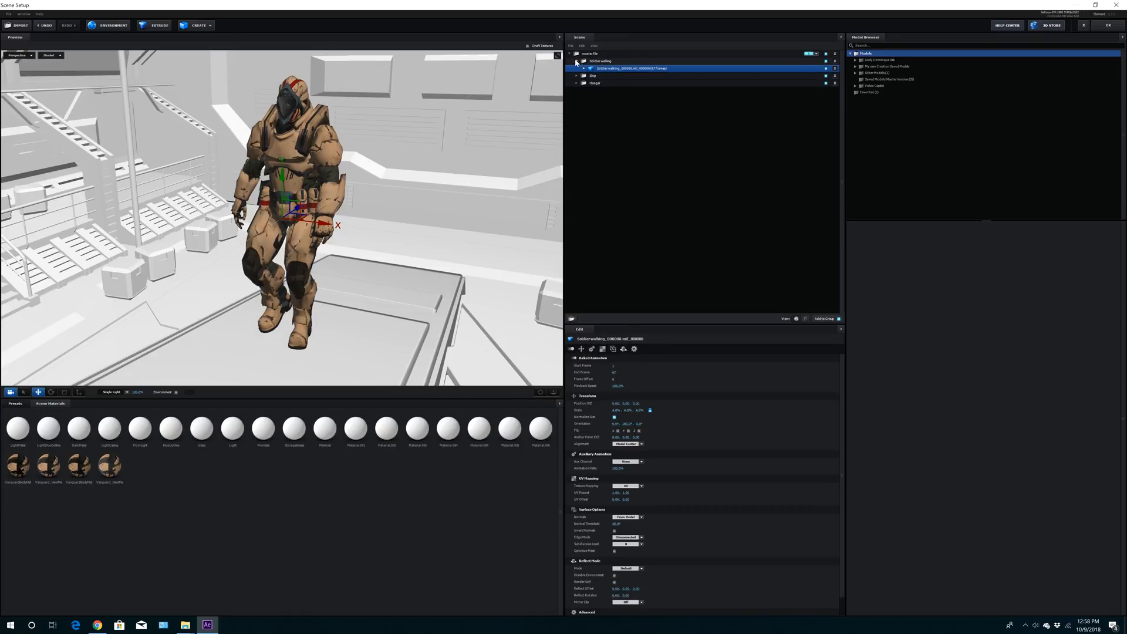
pyautogui.click(576, 61)
pyautogui.click(594, 62)
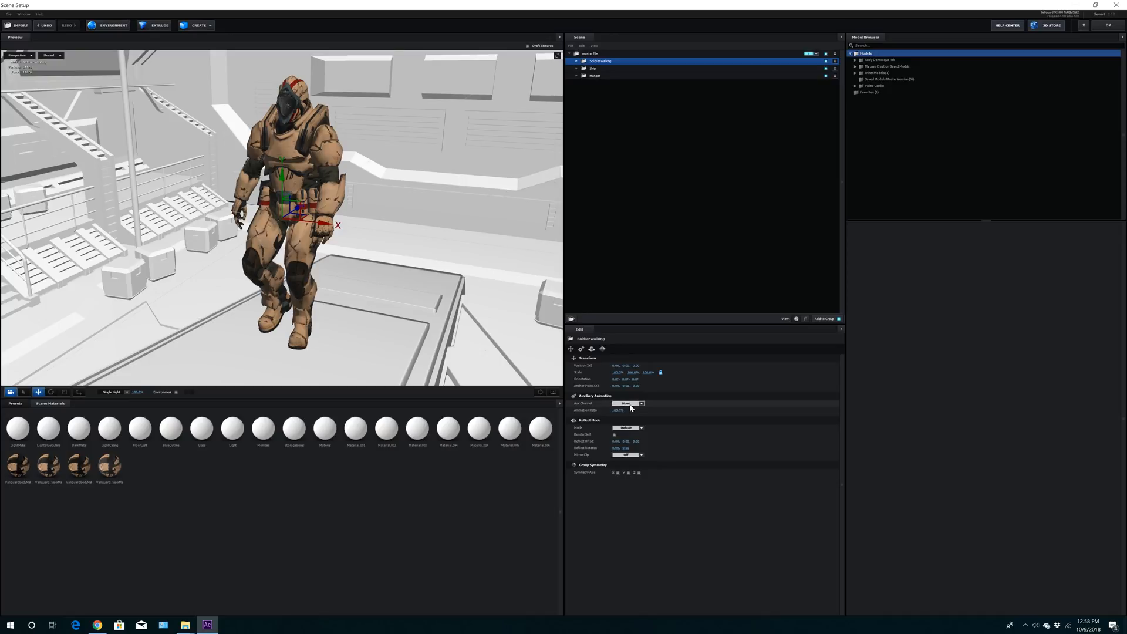
pyautogui.click(627, 404)
pyautogui.click(638, 415)
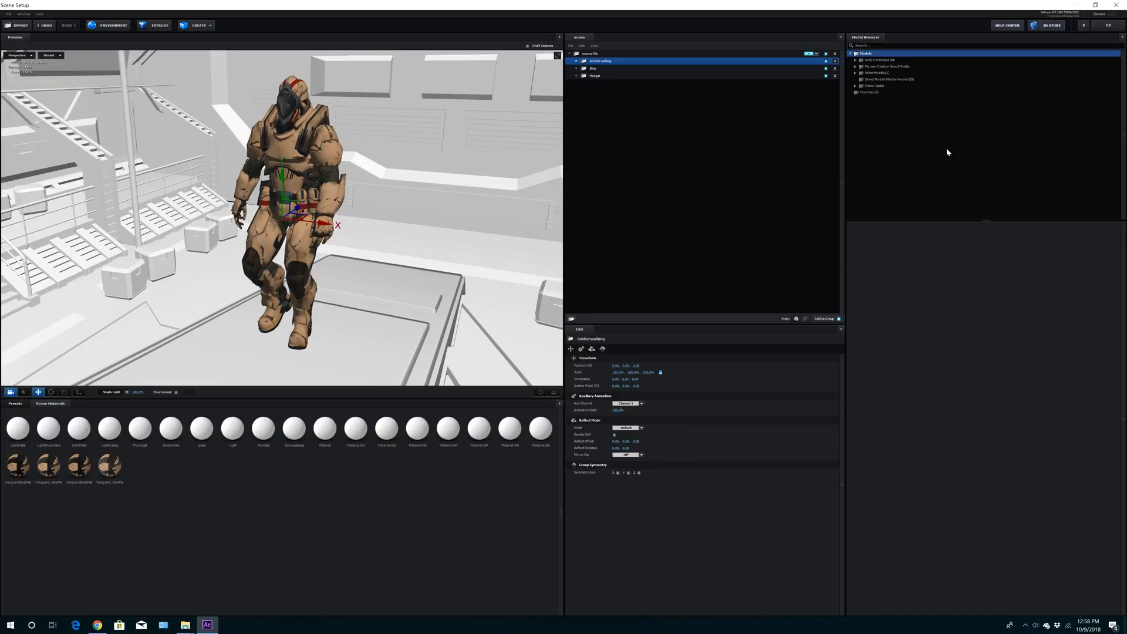
pyautogui.click(1108, 26)
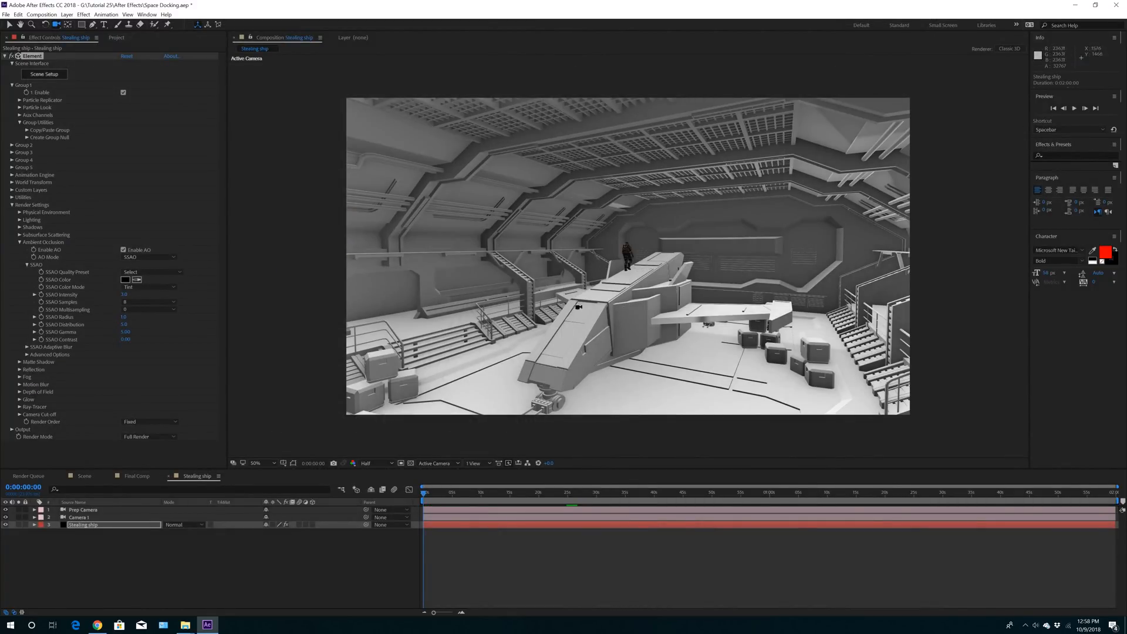
# Reframe the Prep Camera and adjust Group 1's Channel 1 Position X, Y and Z to stand the soldier on the raised side walkway
pyautogui.click(81, 510)
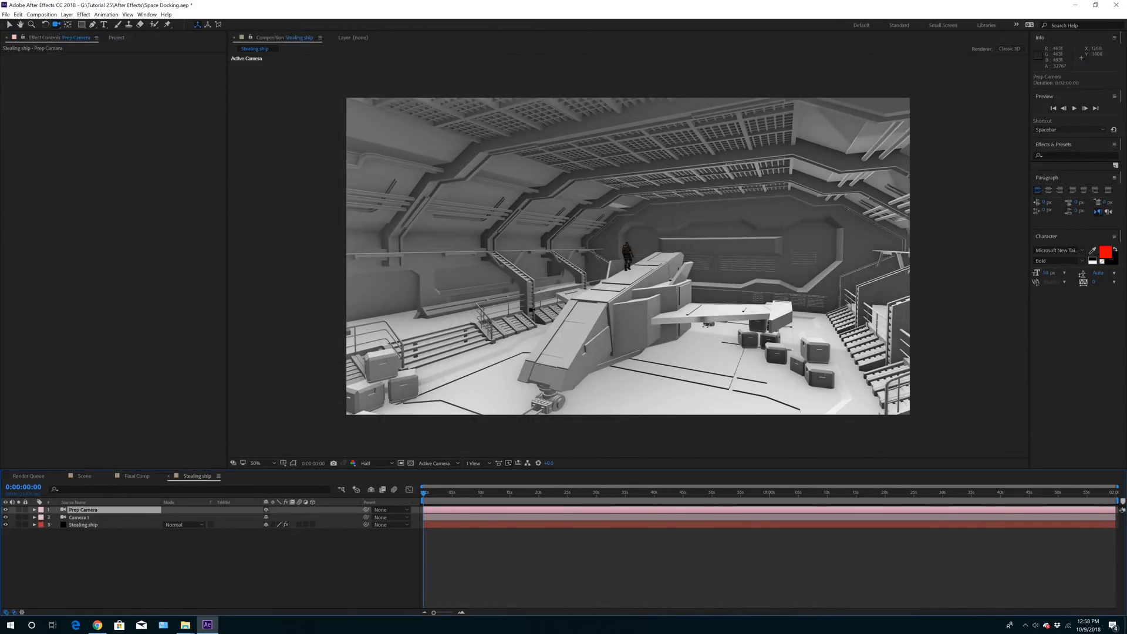
pyautogui.moveTo(622, 346); pyautogui.dragTo(642, 329)
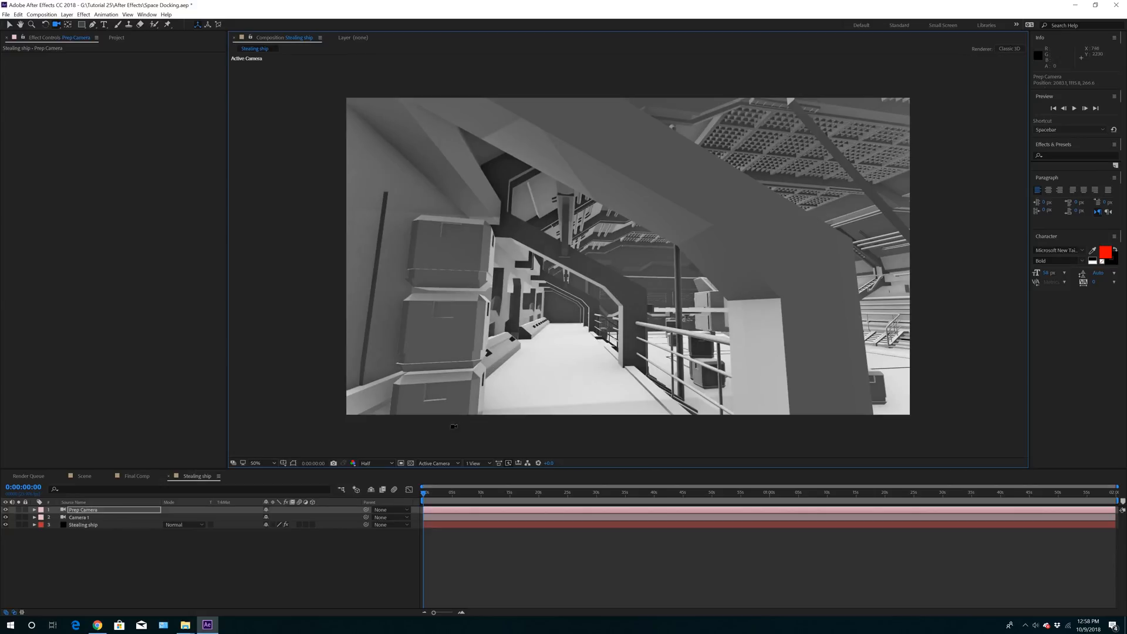
pyautogui.click(80, 525)
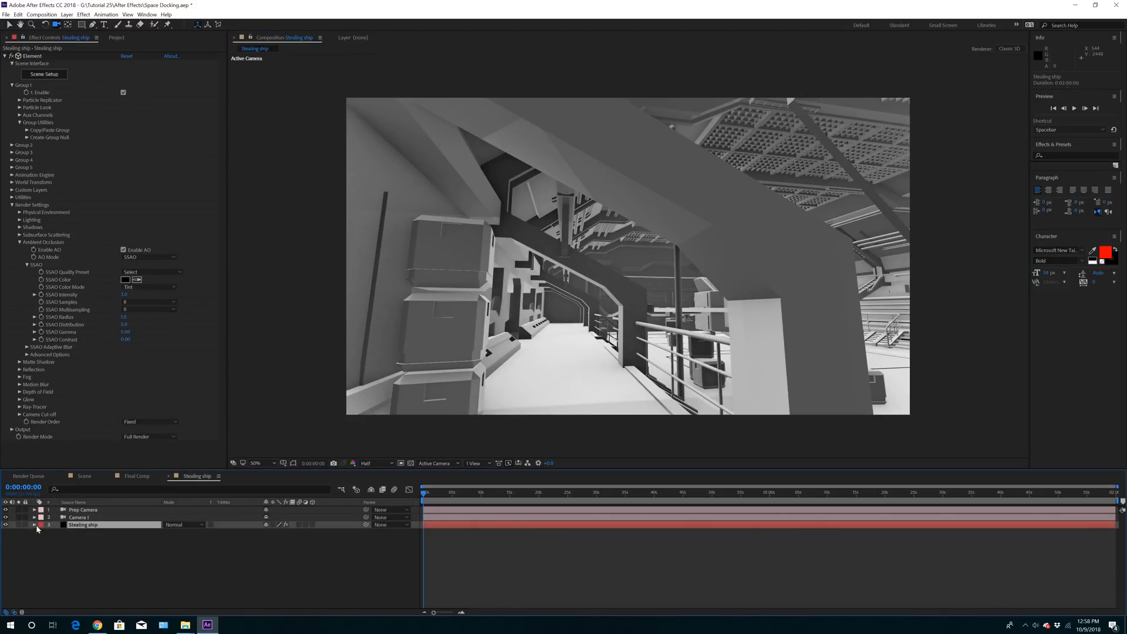
pyautogui.click(20, 115)
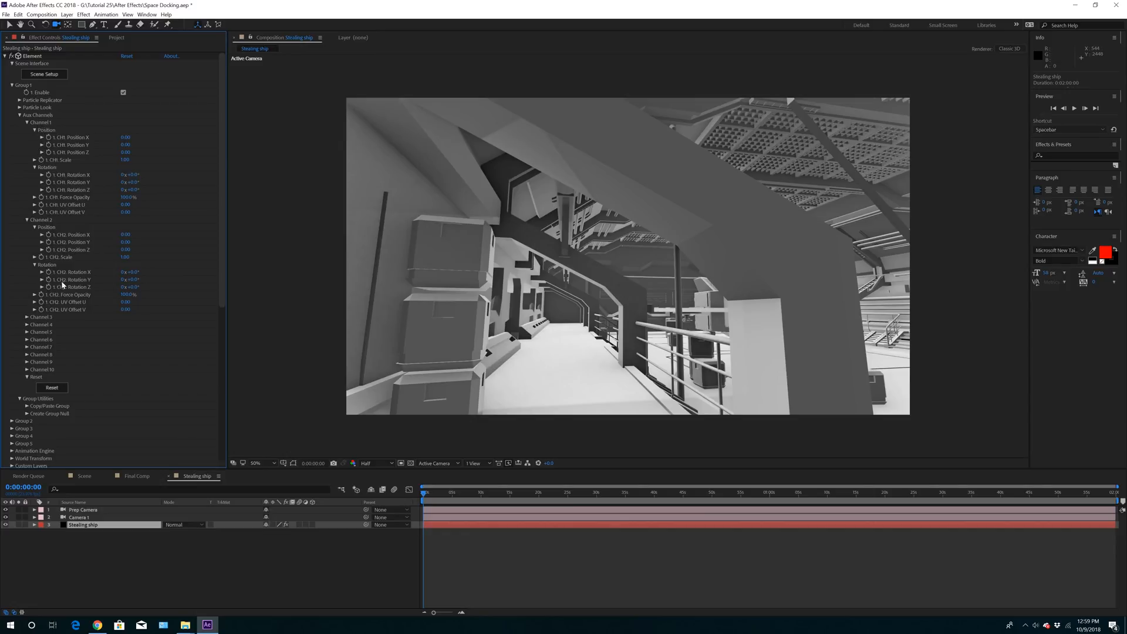
pyautogui.moveTo(126, 146); pyautogui.dragTo(133, 146)
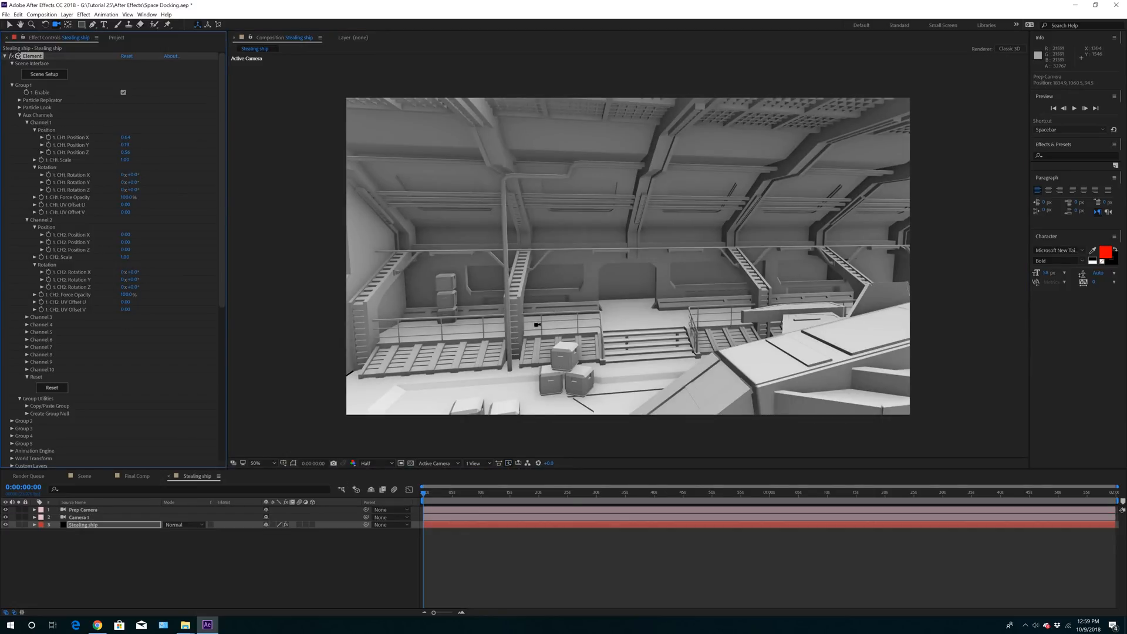
pyautogui.moveTo(538, 324); pyautogui.dragTo(556, 265)
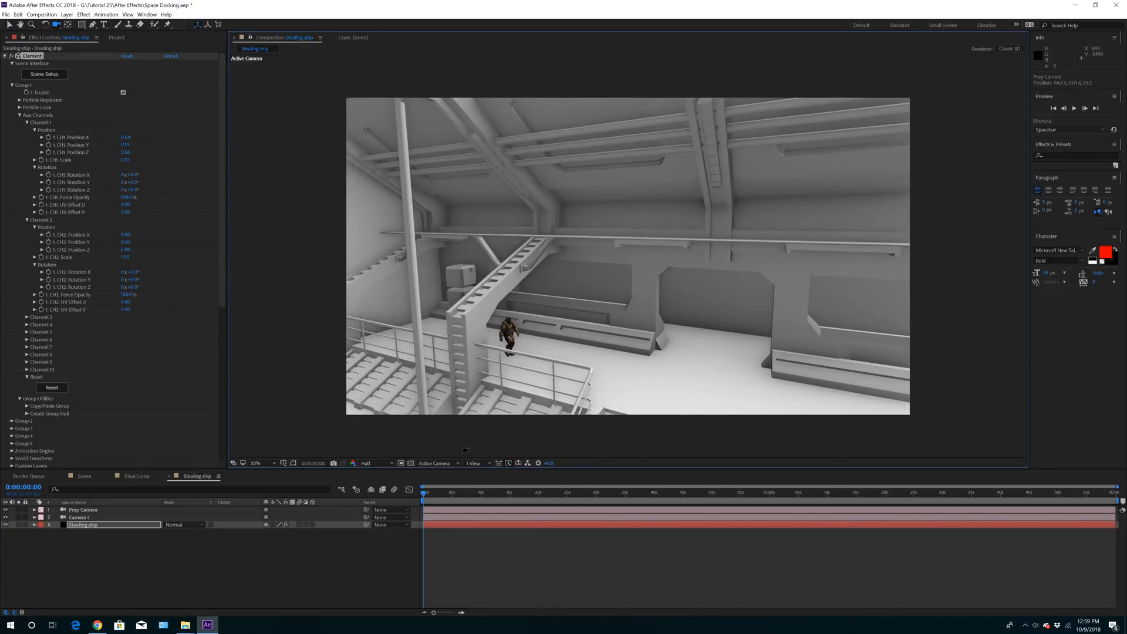
# Scrub the timeline to check the soldier's walk cycle in place, ending back at the first frame
pyautogui.moveTo(427, 495); pyautogui.dragTo(503, 505)
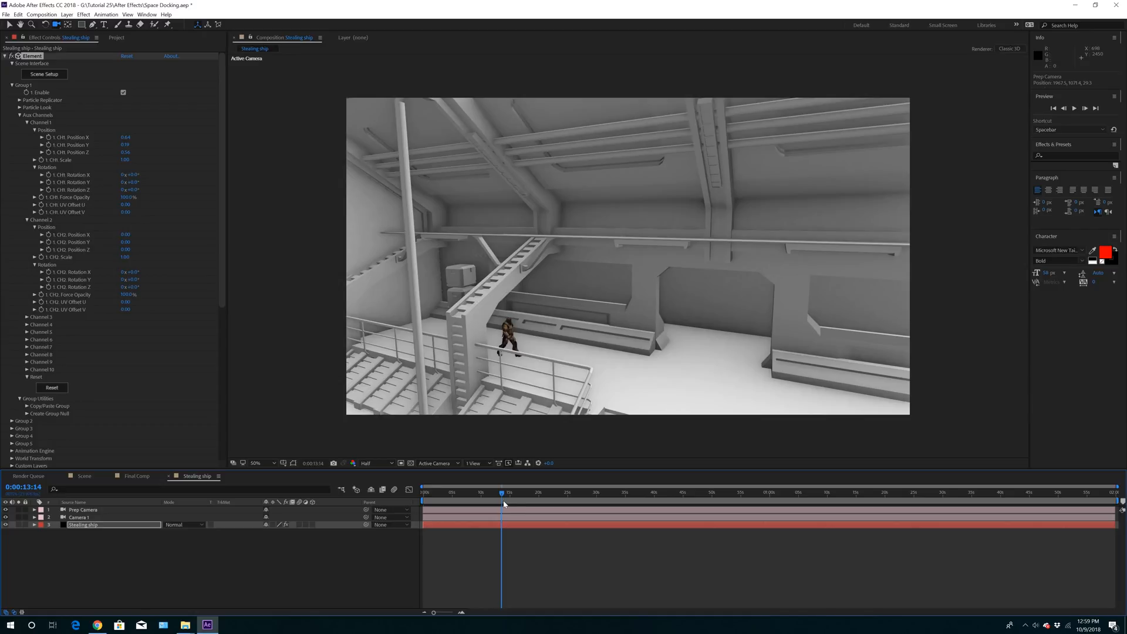
pyautogui.moveTo(503, 503); pyautogui.dragTo(469, 508)
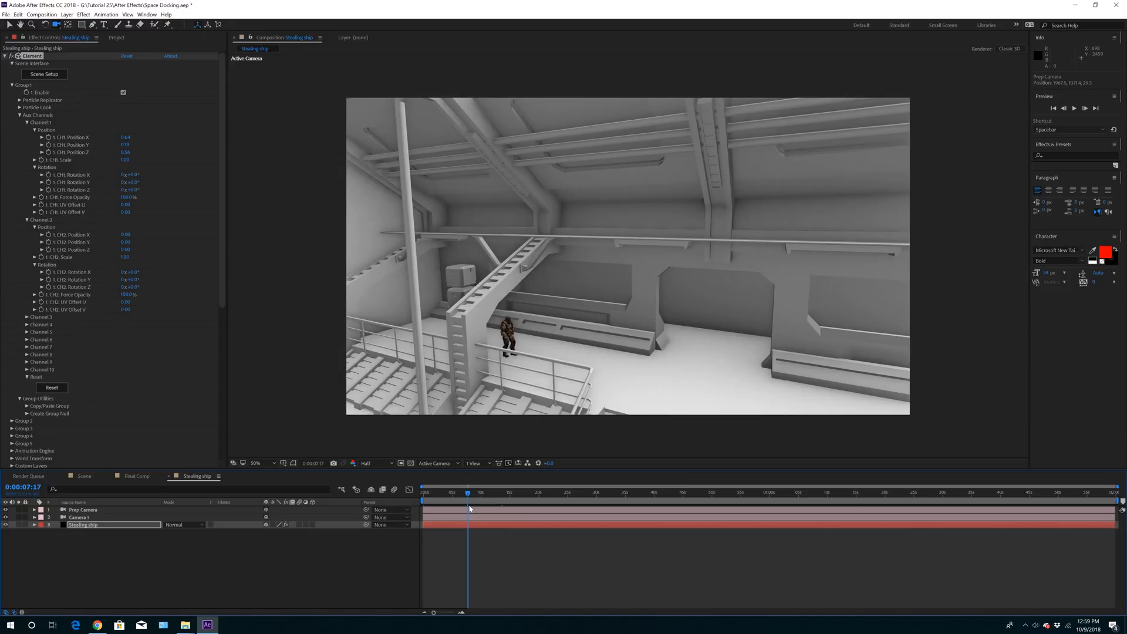
pyautogui.moveTo(470, 508); pyautogui.dragTo(413, 504)
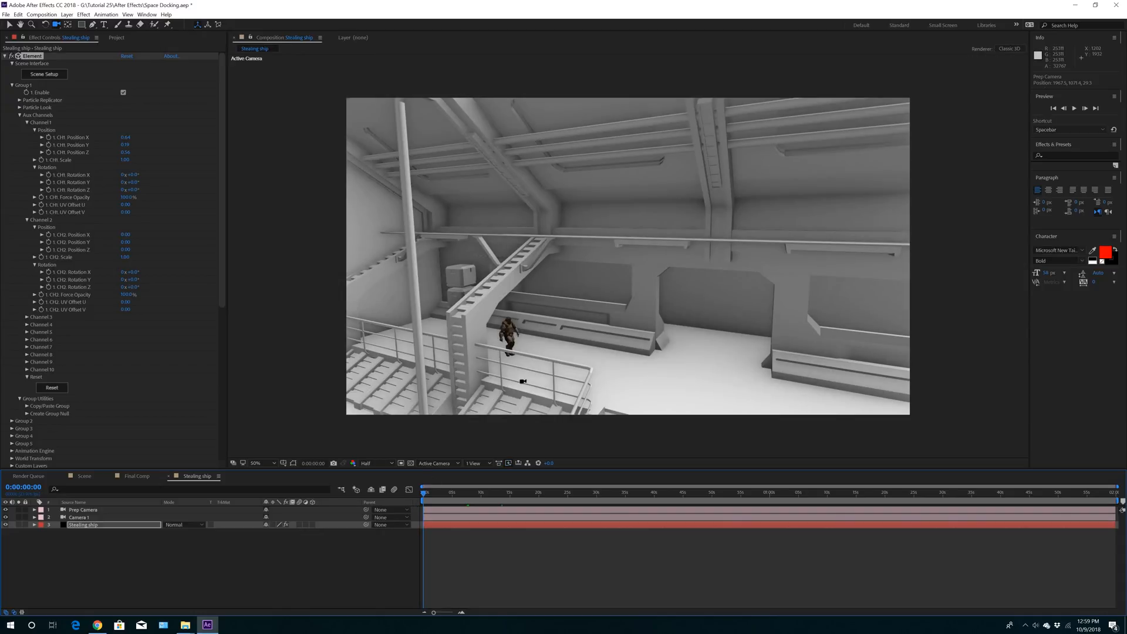
# Keyframe the Stealing ship layer's Channel 1 Position Z between 0:00:00:00 and 0:00:09:22 to move the soldier forward along the walkway
pyautogui.moveTo(511, 376); pyautogui.dragTo(423, 365)
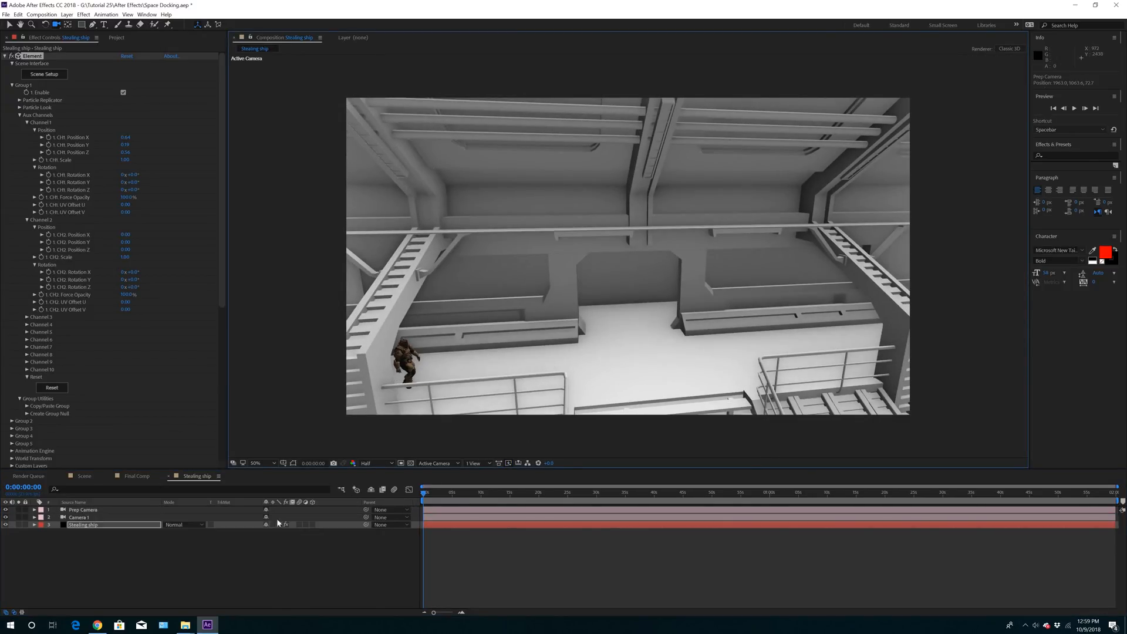
pyautogui.click(34, 525)
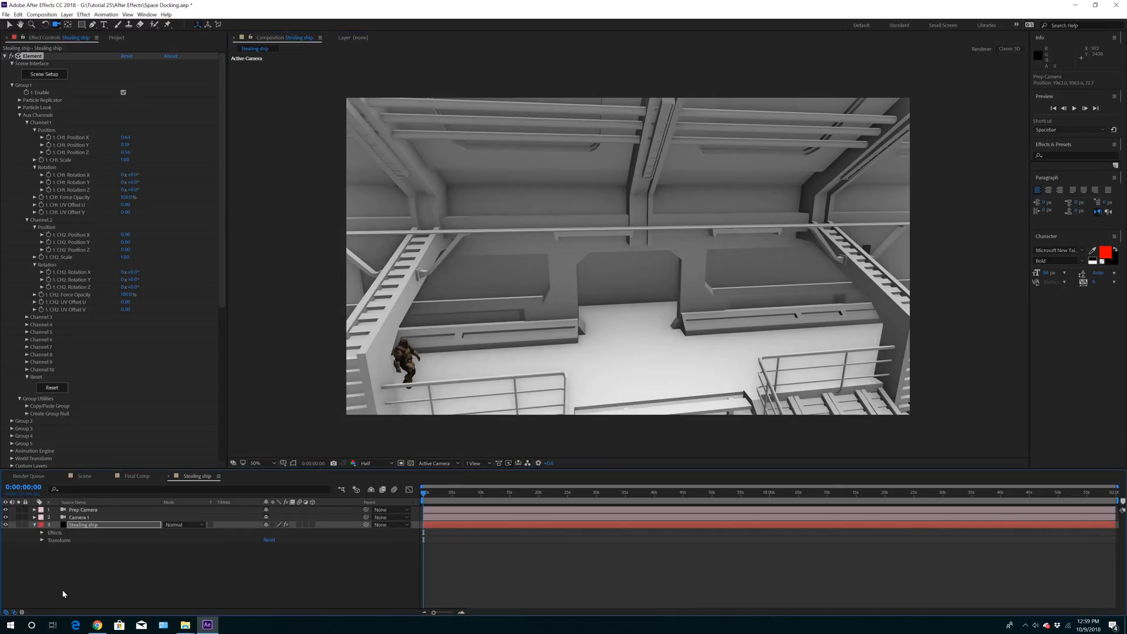
pyautogui.click(42, 533)
pyautogui.click(56, 533)
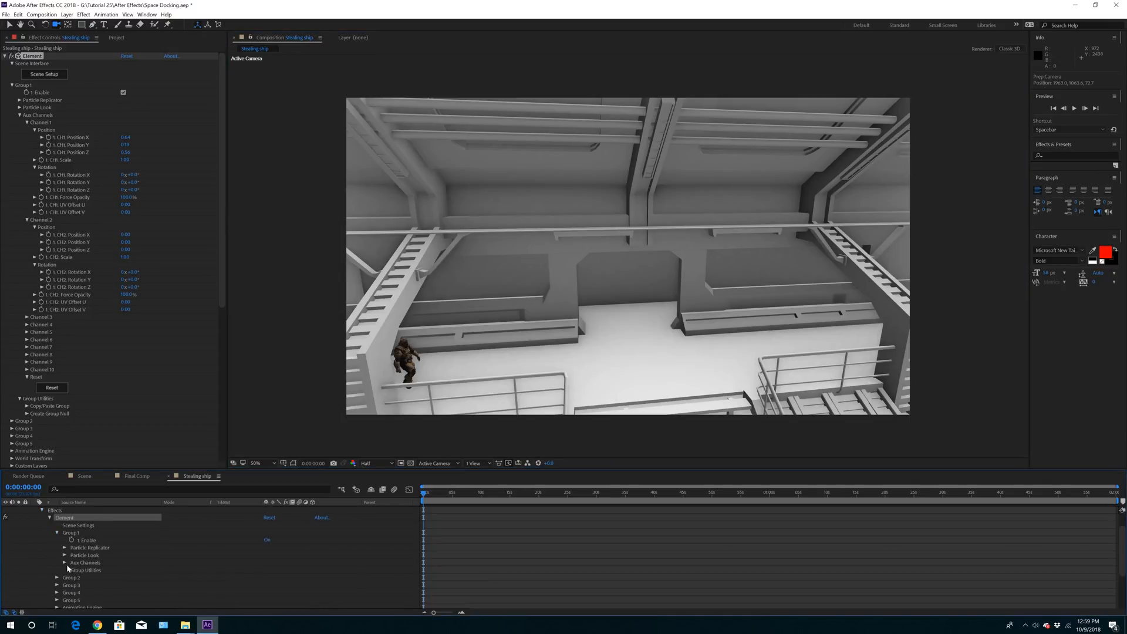
pyautogui.scroll(-3, 88, 552)
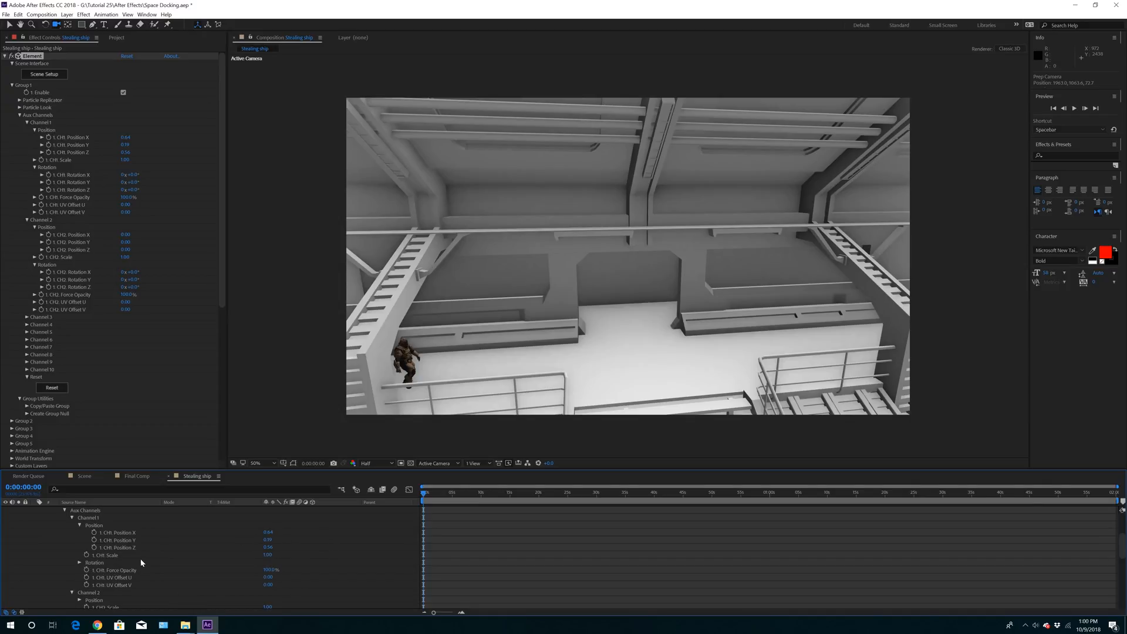
pyautogui.click(93, 547)
pyautogui.moveTo(424, 496); pyautogui.dragTo(480, 509)
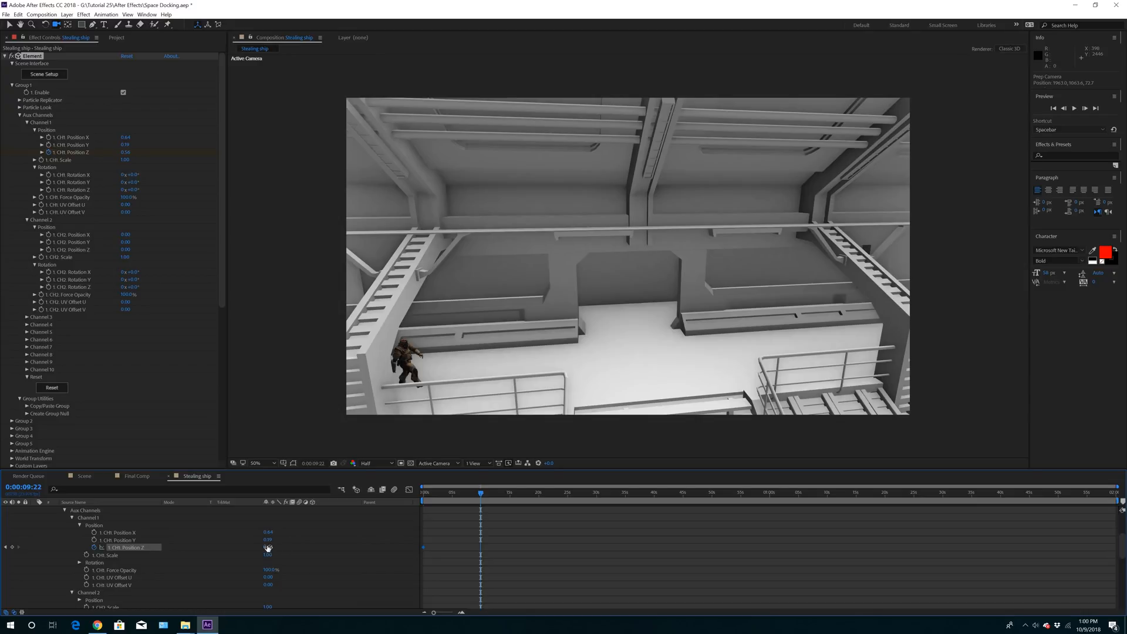
pyautogui.moveTo(267, 548); pyautogui.dragTo(241, 550)
# Preview the soldier's walk along the walkway from the first frame
pyautogui.moveTo(487, 500); pyautogui.dragTo(414, 500)
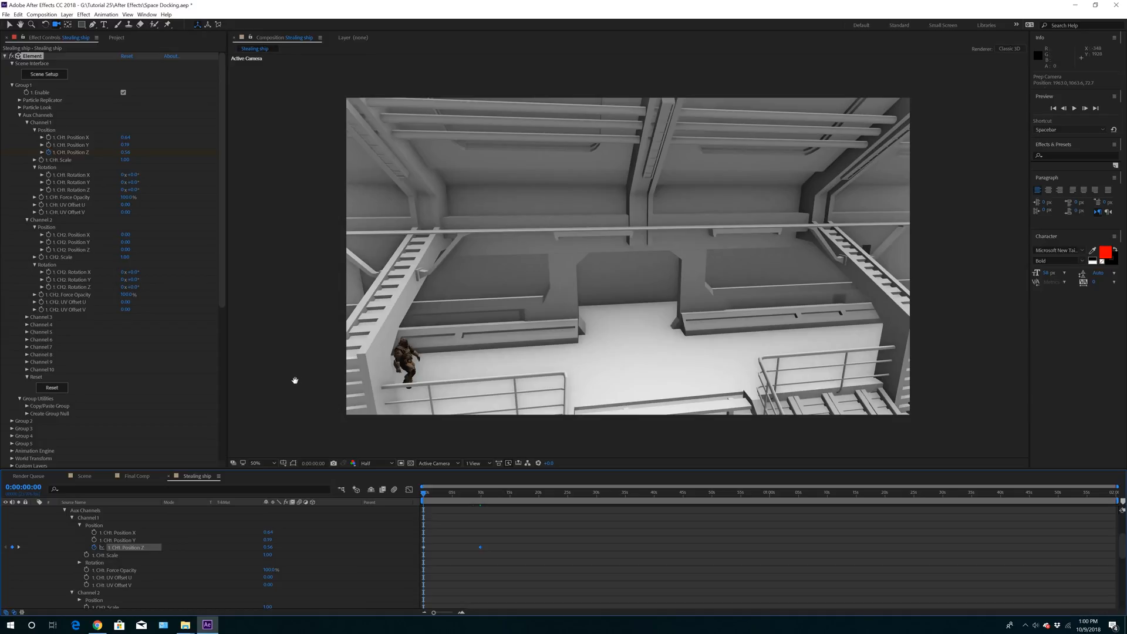
pyautogui.press('space')
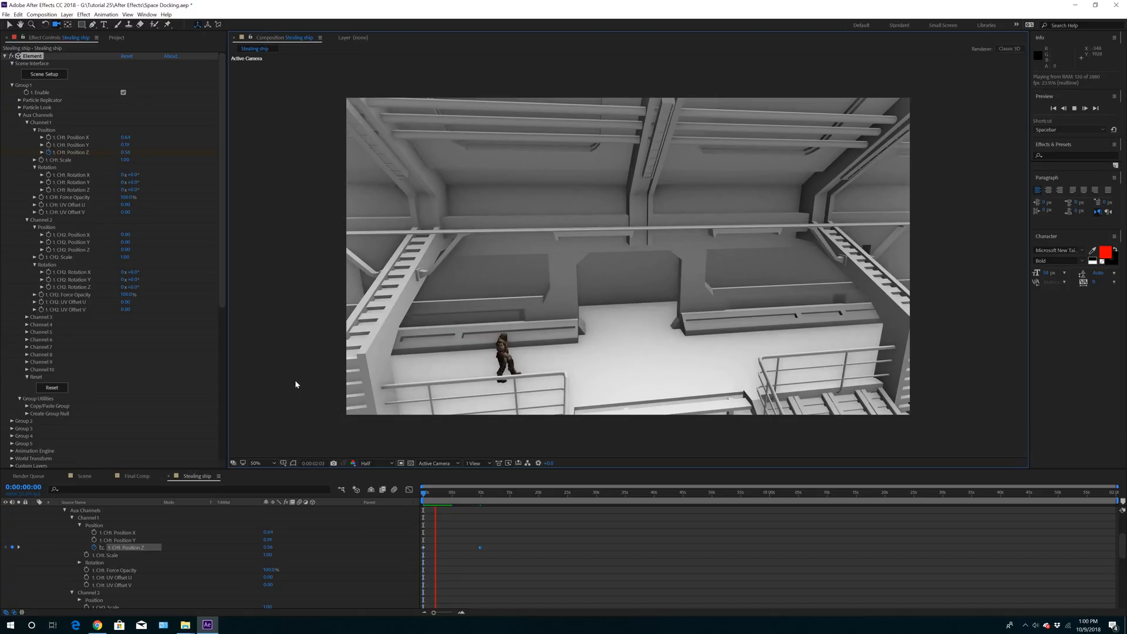
pyautogui.scroll(3, 160, 548)
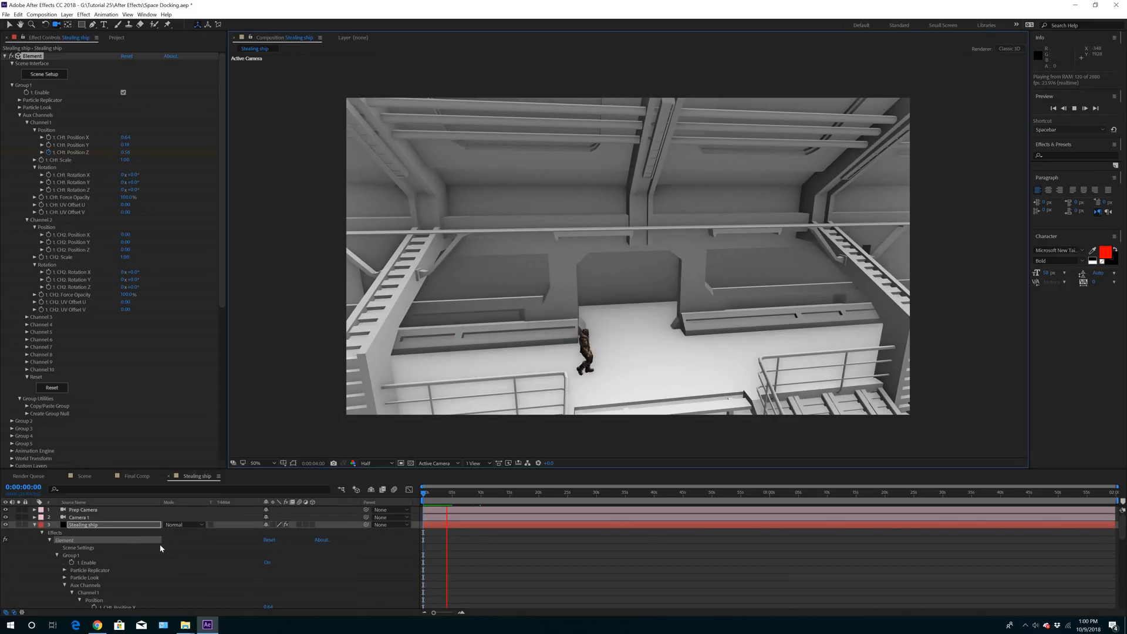
# Hide the Prep Camera layer and preview the soldier's walk through Camera 1
pyautogui.click(5, 510)
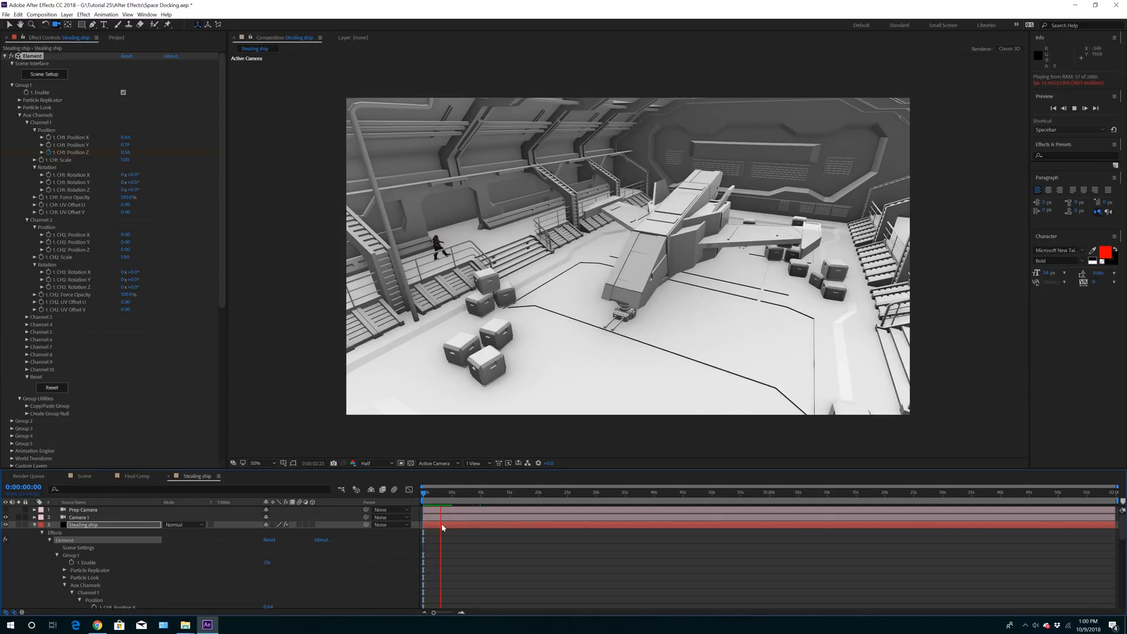
pyautogui.click(305, 413)
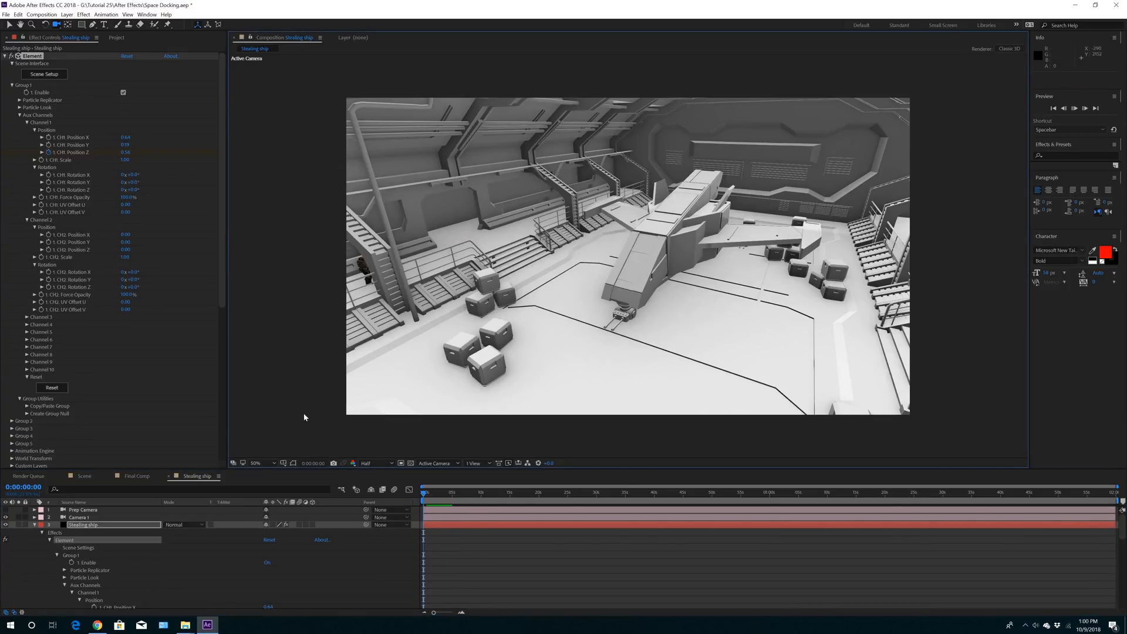
pyautogui.press('space')
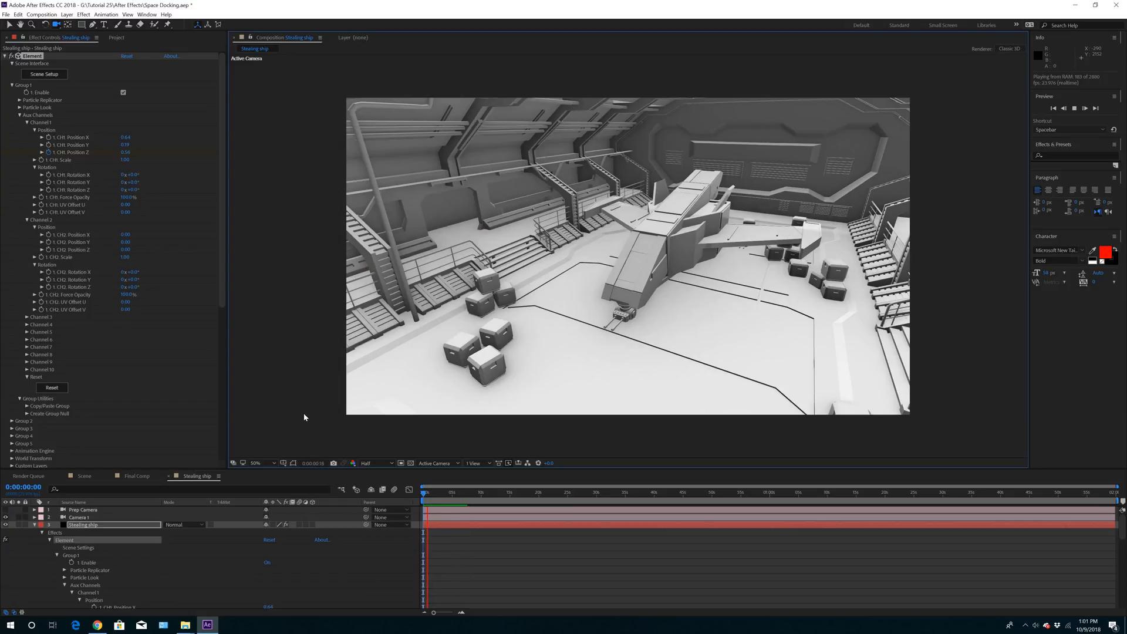
pyautogui.press('space')
# Reopen Element's Scene Setup and create a group folder named "Woman spy jumping" inside the master file
pyautogui.click(35, 525)
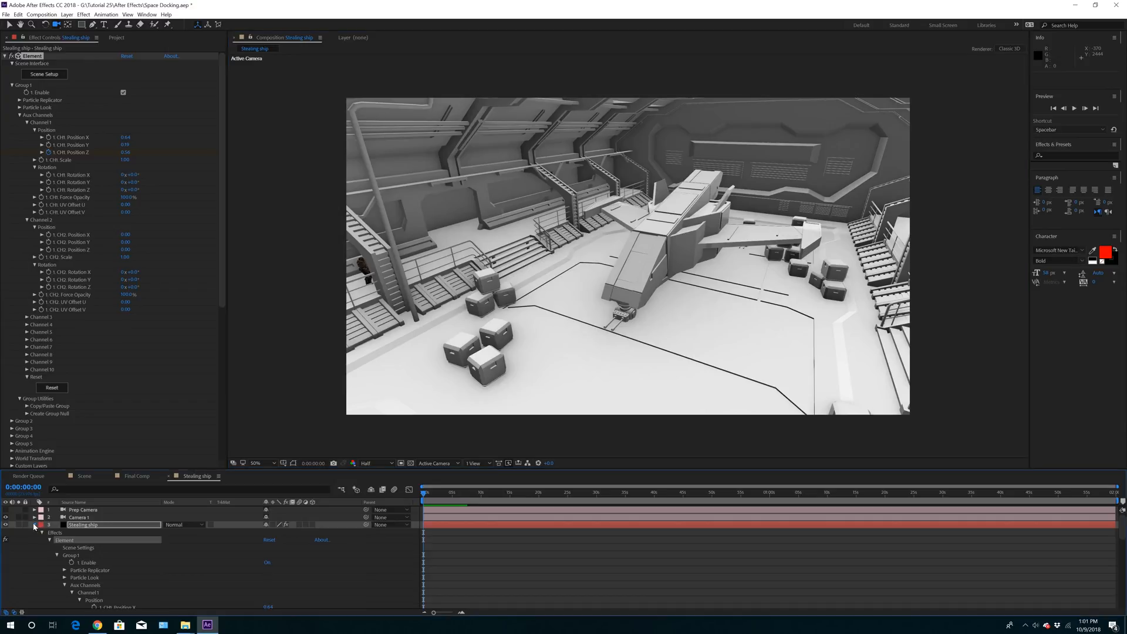
pyautogui.click(71, 526)
pyautogui.click(40, 74)
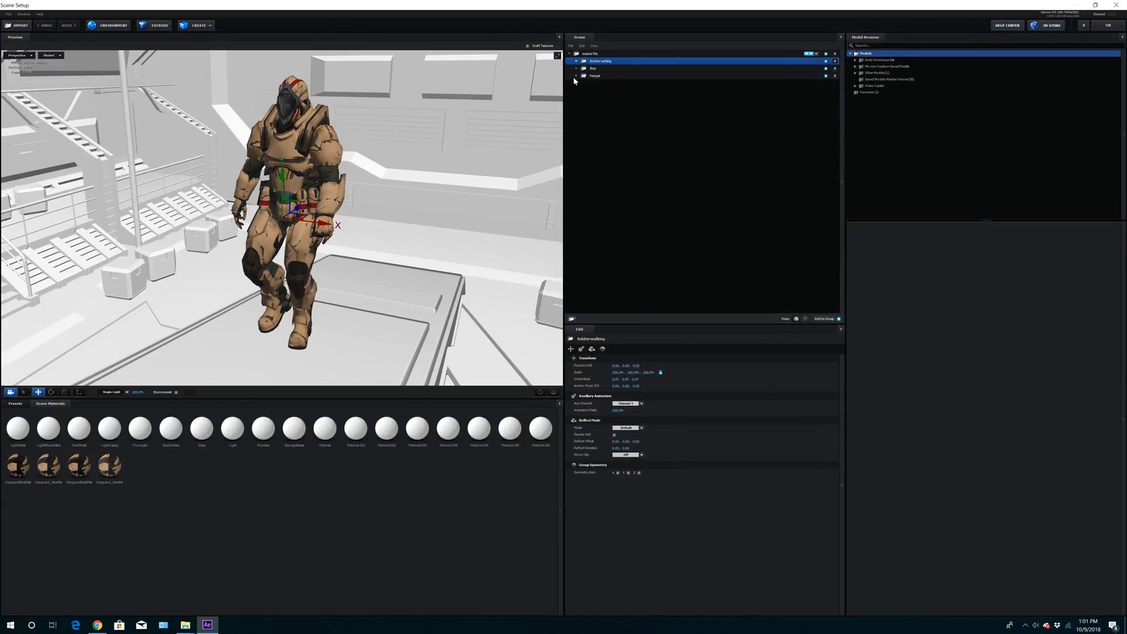
pyautogui.click(590, 54)
pyautogui.click(572, 319)
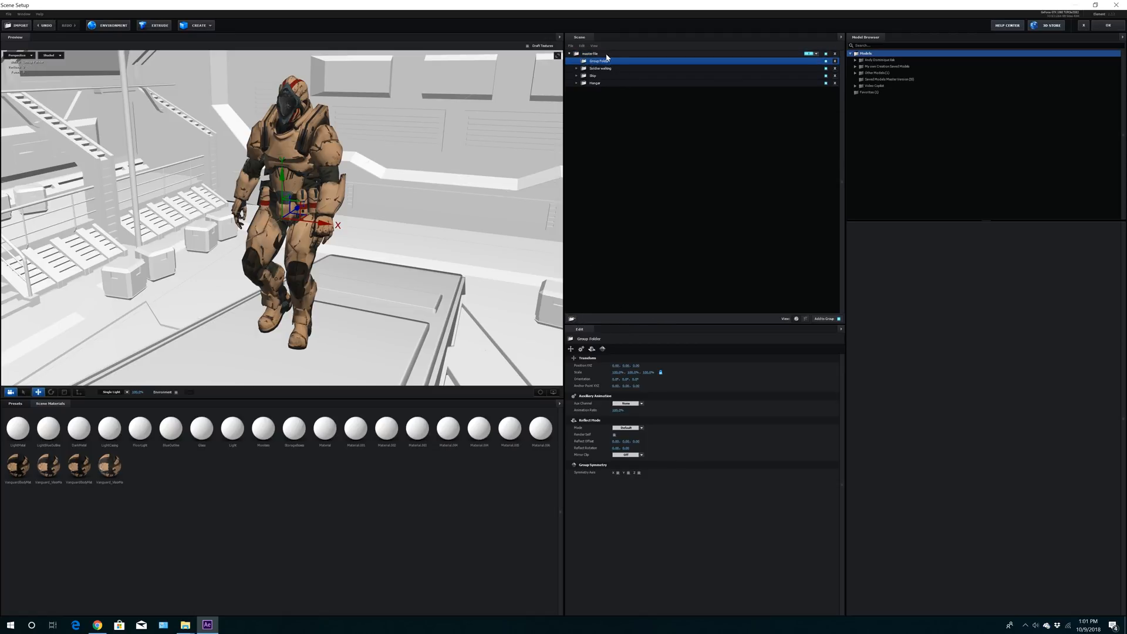
pyautogui.doubleClick(609, 61)
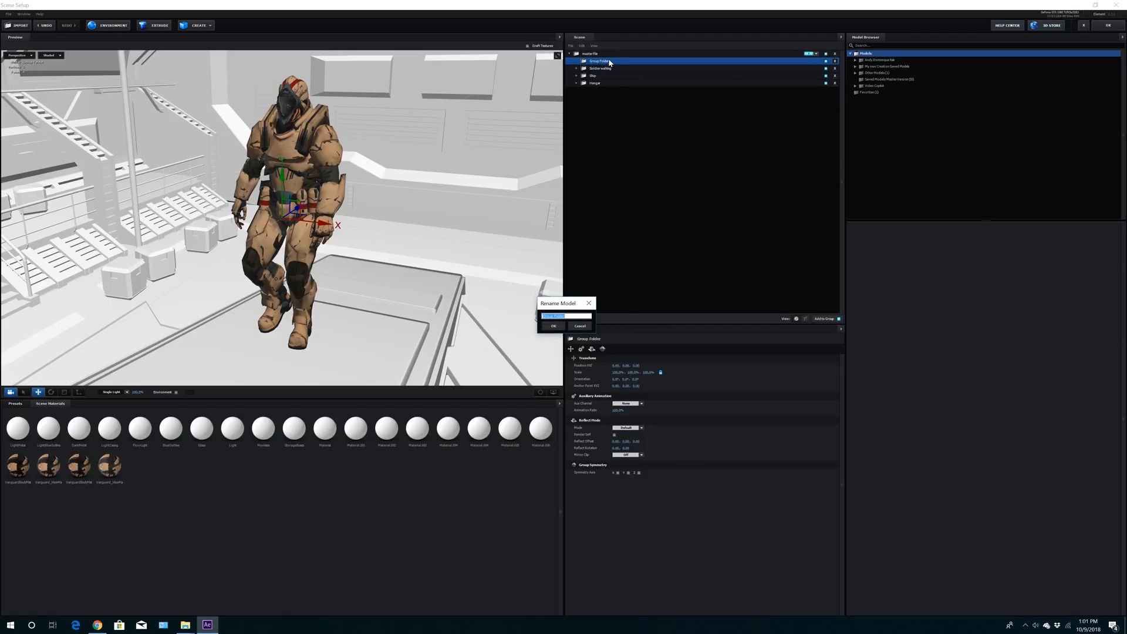
pyautogui.write('Woman spy jumping')
pyautogui.press('Return')
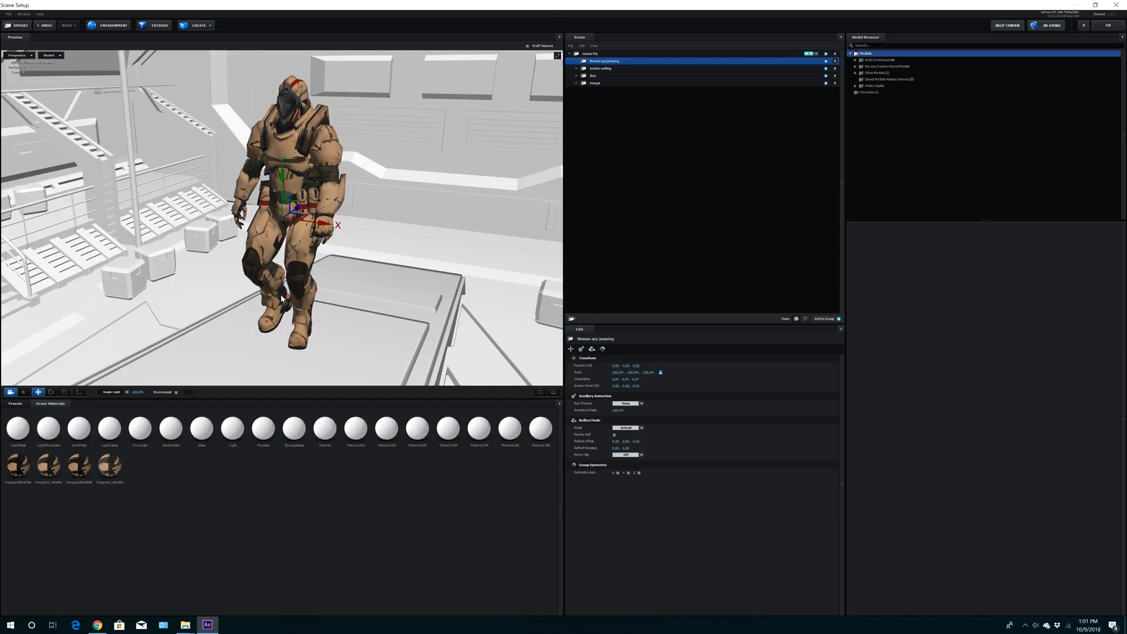
# Import the Female Spy Jumping_000000 OBJ as a 3D sequence from the Female Spy Jump folder into the Woman spy jumping group
pyautogui.click(20, 25)
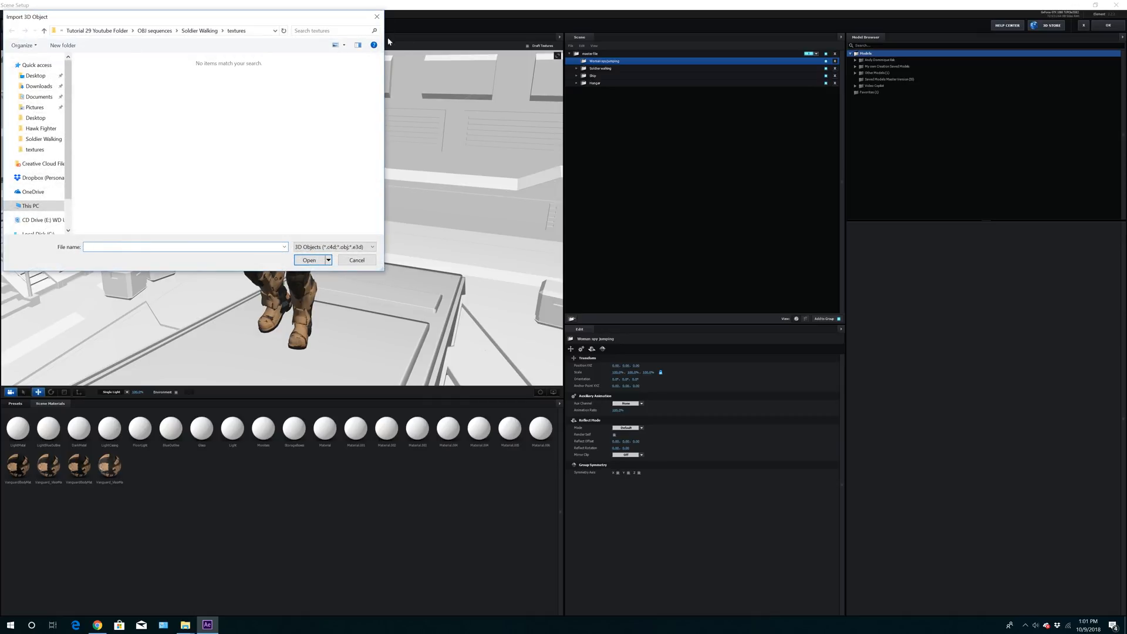
pyautogui.click(377, 17)
pyautogui.click(8, 14)
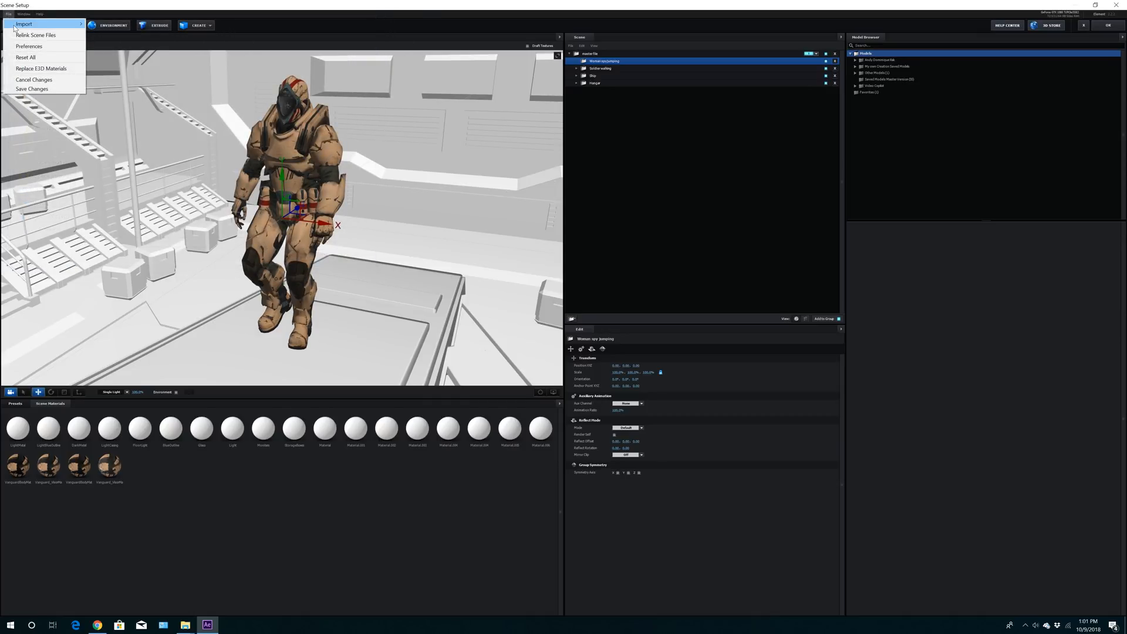
pyautogui.moveTo(14, 28)
pyautogui.click(124, 36)
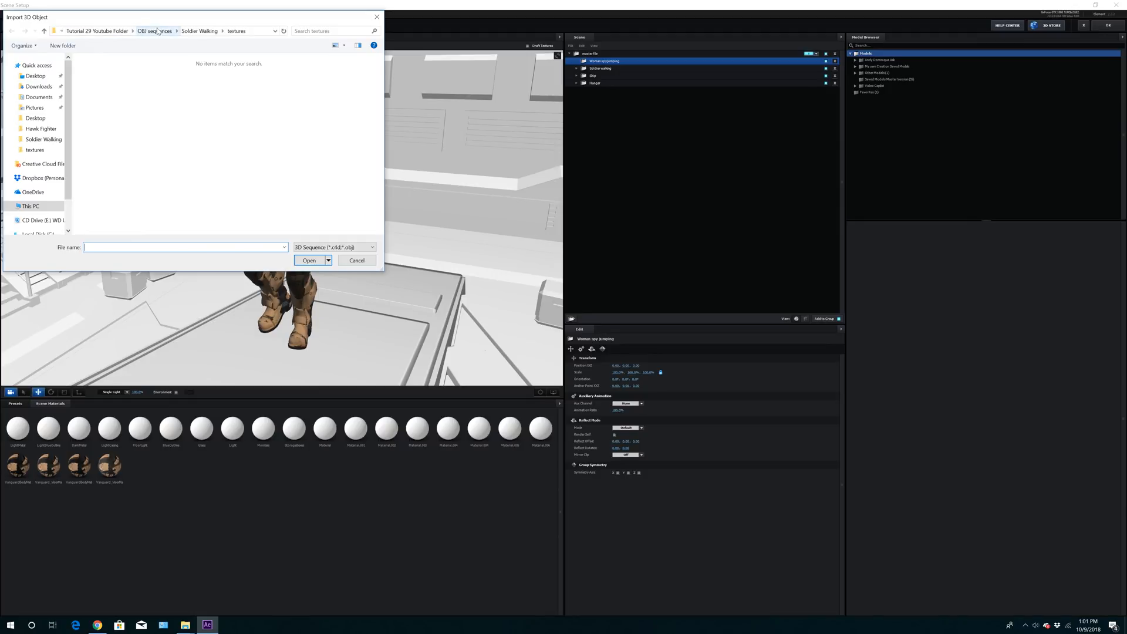
pyautogui.click(158, 31)
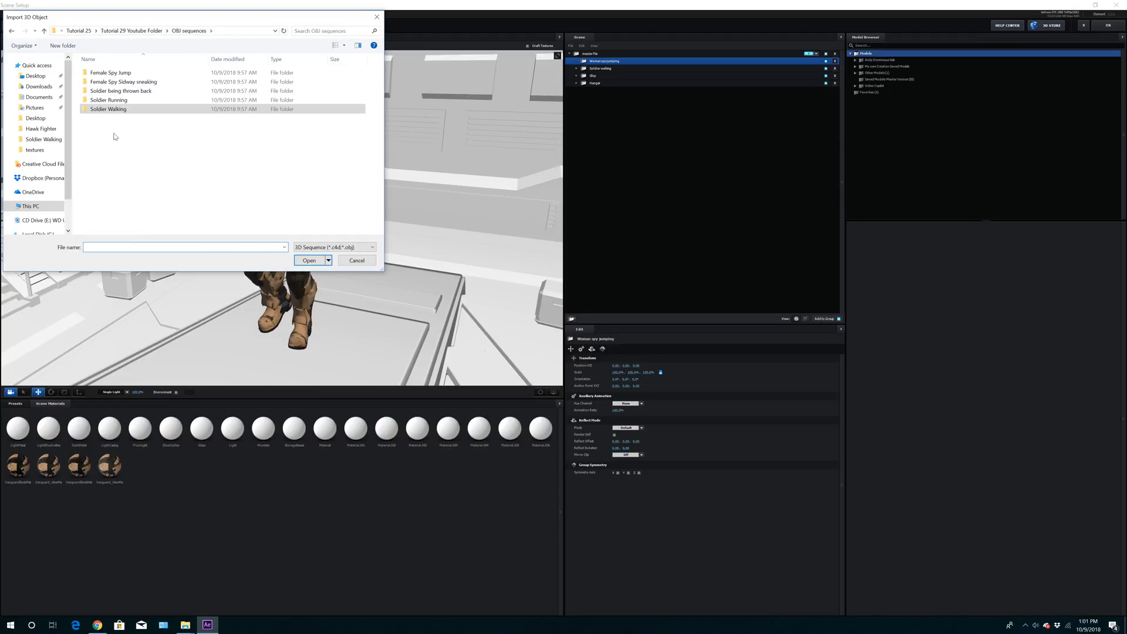
pyautogui.doubleClick(114, 72)
pyautogui.doubleClick(145, 86)
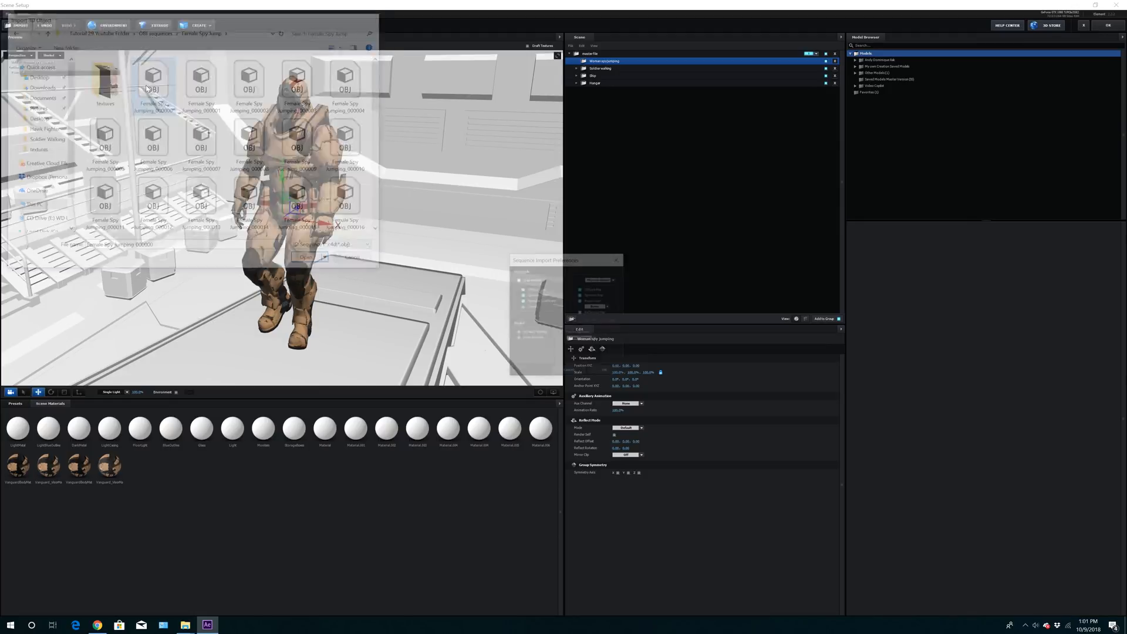
pyautogui.click(606, 372)
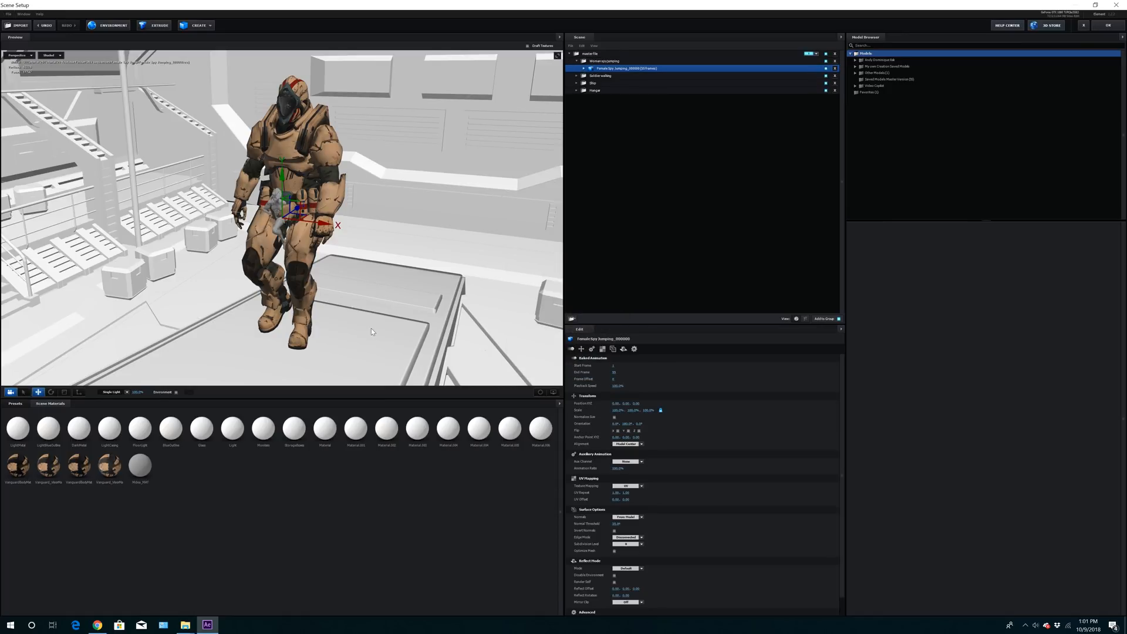
# Normalize the size of the Female Spy Jumping model and scale it down uniformly until she is shorter than the soldier
pyautogui.click(614, 417)
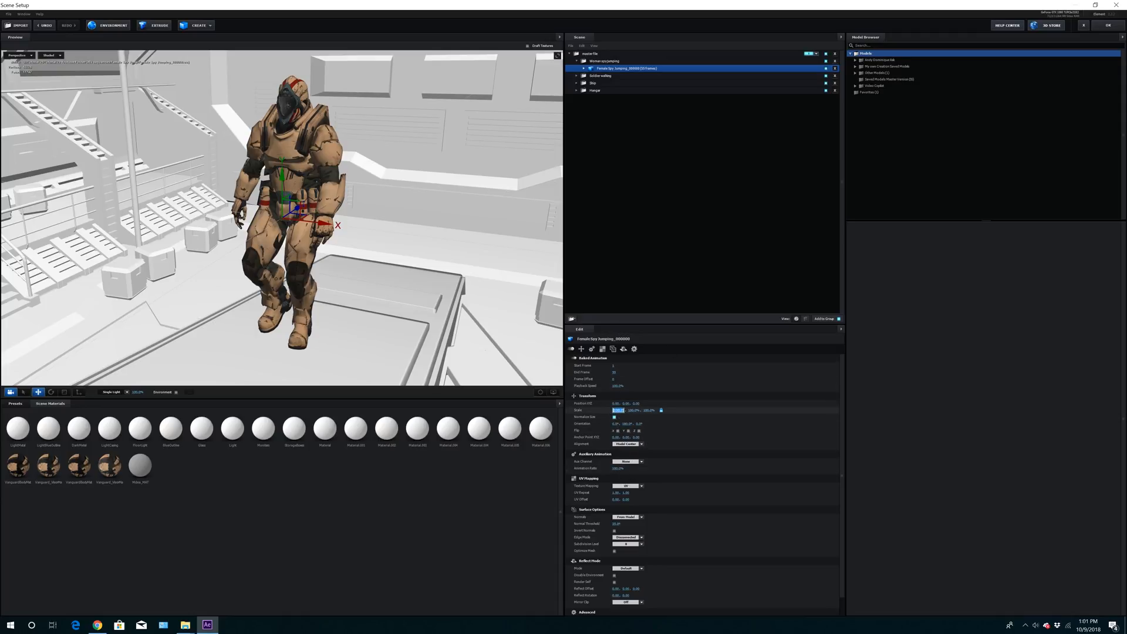
pyautogui.click(614, 416)
pyautogui.moveTo(352, 284); pyautogui.dragTo(413, 283)
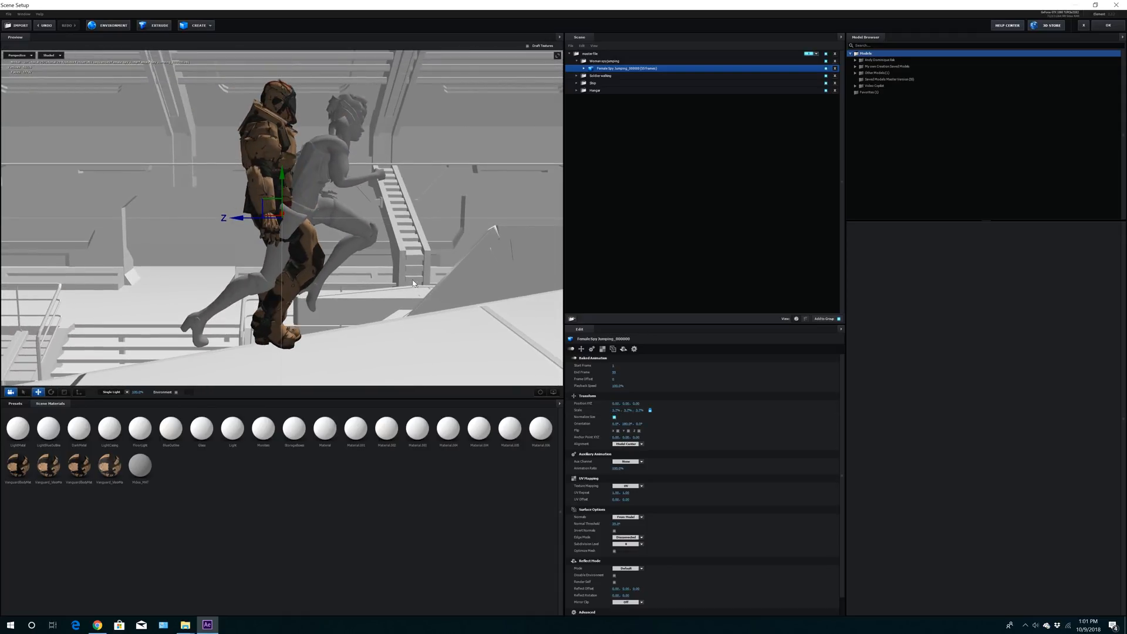
pyautogui.click(616, 410)
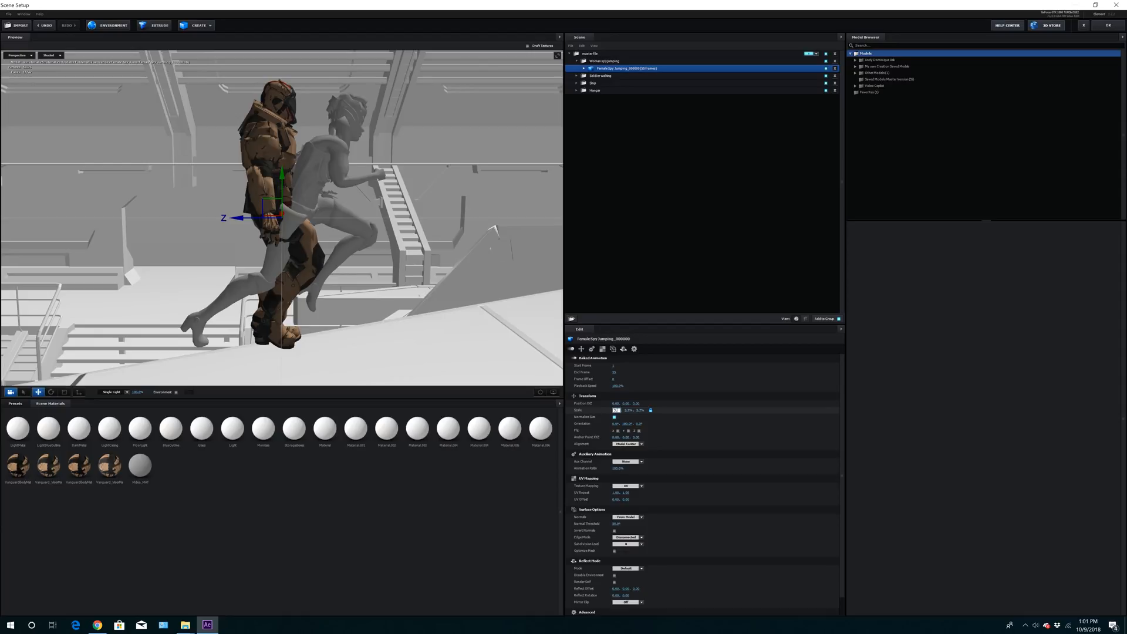
pyautogui.press('Return')
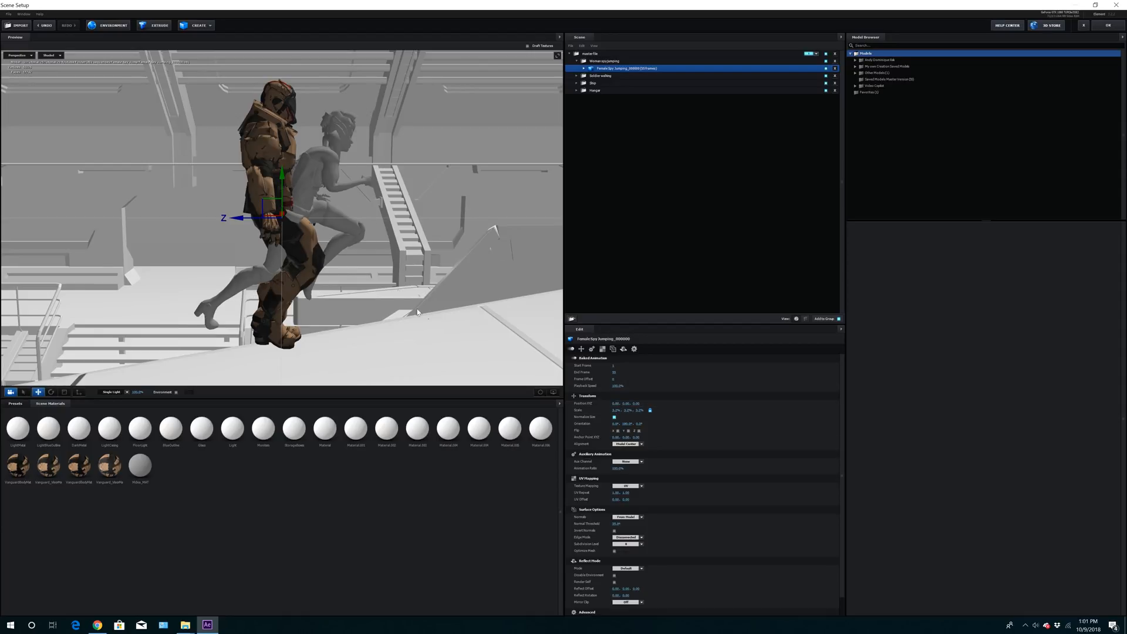
pyautogui.moveTo(439, 308)
pyautogui.mouseDown()
pyautogui.moveTo(357, 320)
pyautogui.moveTo(423, 320)
pyautogui.mouseUp()
pyautogui.moveTo(614, 412); pyautogui.dragTo(608, 412)
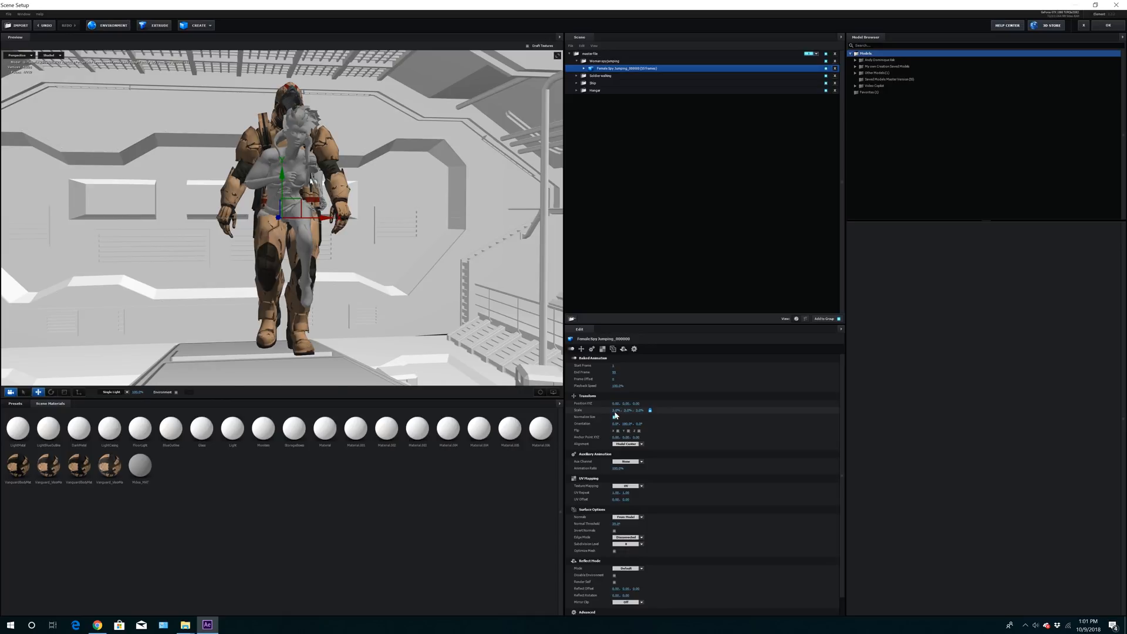
pyautogui.moveTo(409, 305)
pyautogui.mouseDown()
pyautogui.moveTo(459, 310)
pyautogui.moveTo(413, 316)
pyautogui.mouseUp()
# Select the material inside the Female Spy Jumping model and set its diffuse color to white
pyautogui.click(584, 69)
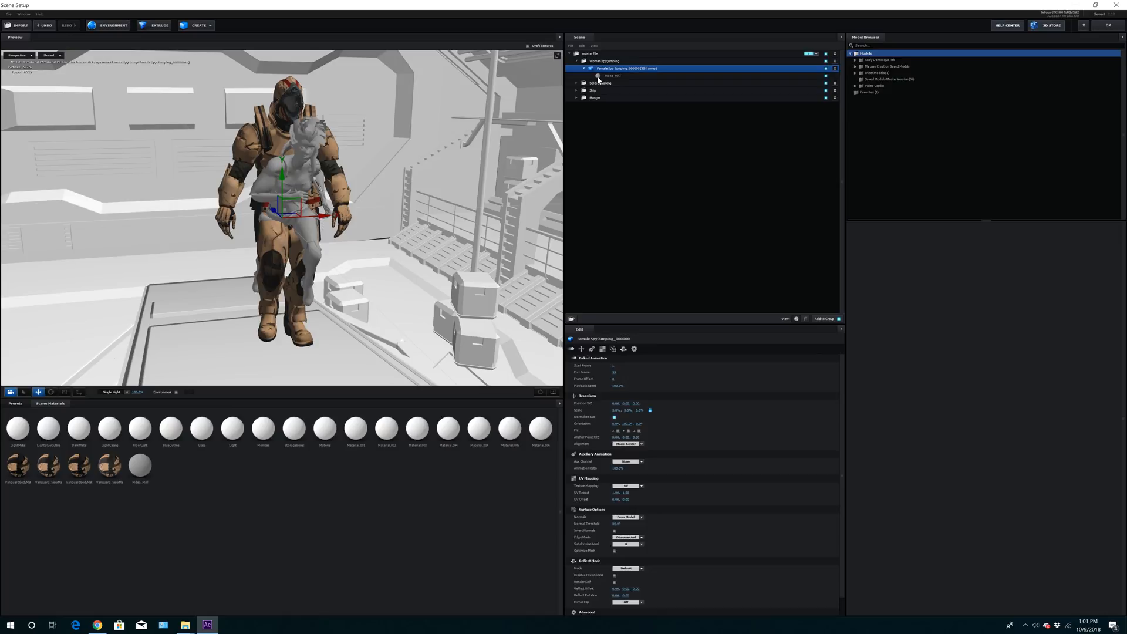
pyautogui.click(589, 76)
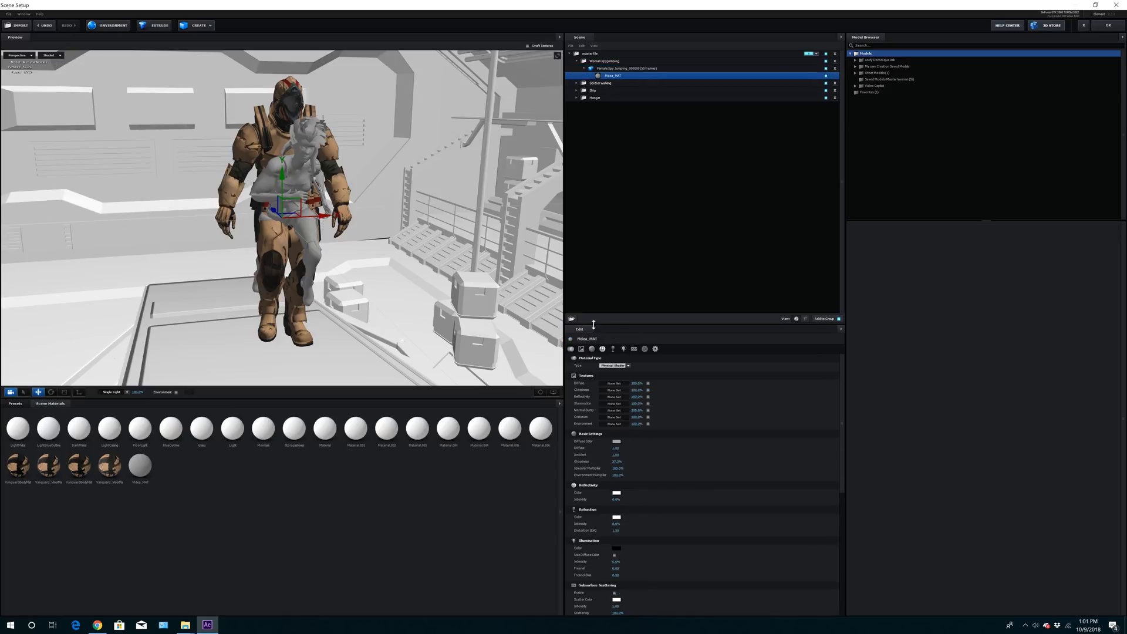
pyautogui.click(616, 441)
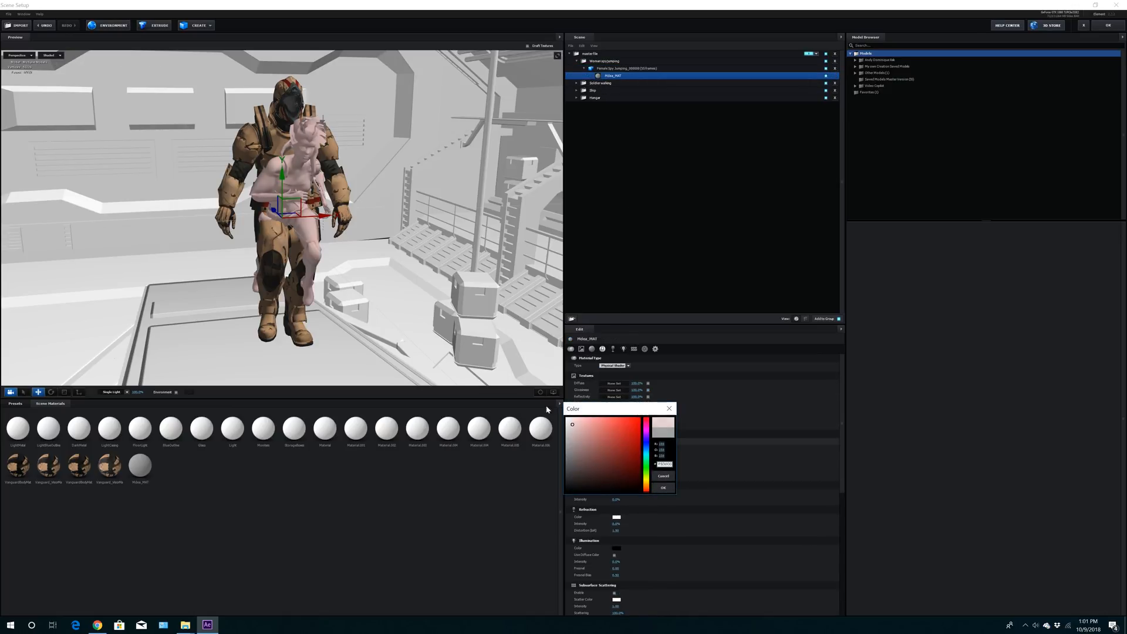
pyautogui.click(663, 488)
pyautogui.moveTo(413, 330); pyautogui.dragTo(409, 293)
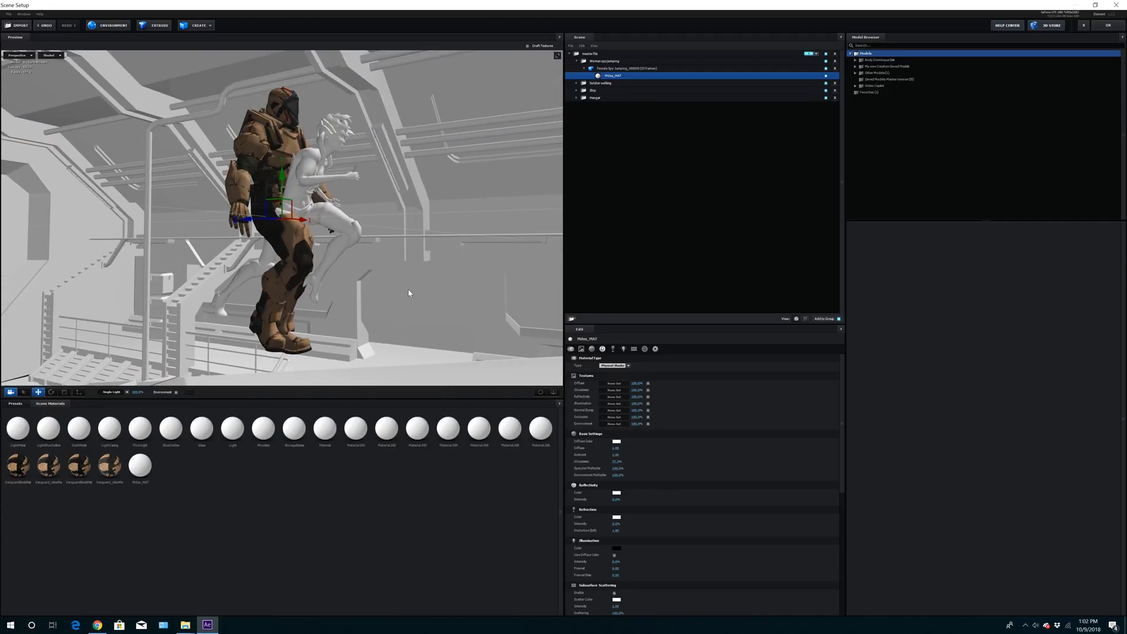
# Load MEDEA diffuse from the textures folder of Female Spy Jump as the spy material's diffuse texture
pyautogui.click(614, 383)
pyautogui.click(636, 353)
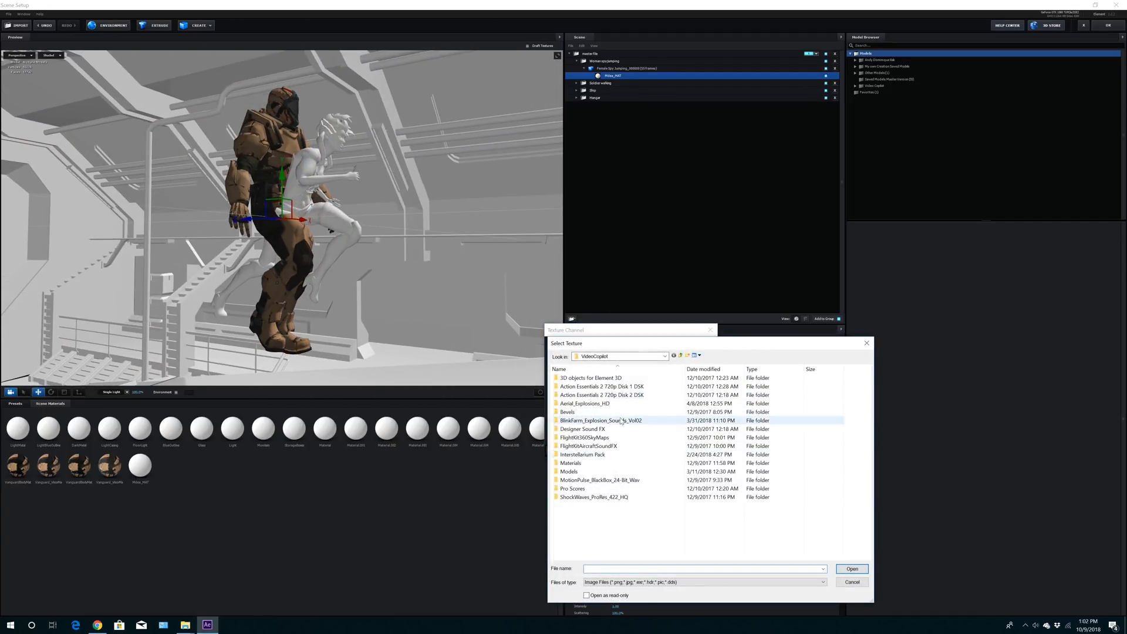
pyautogui.click(597, 358)
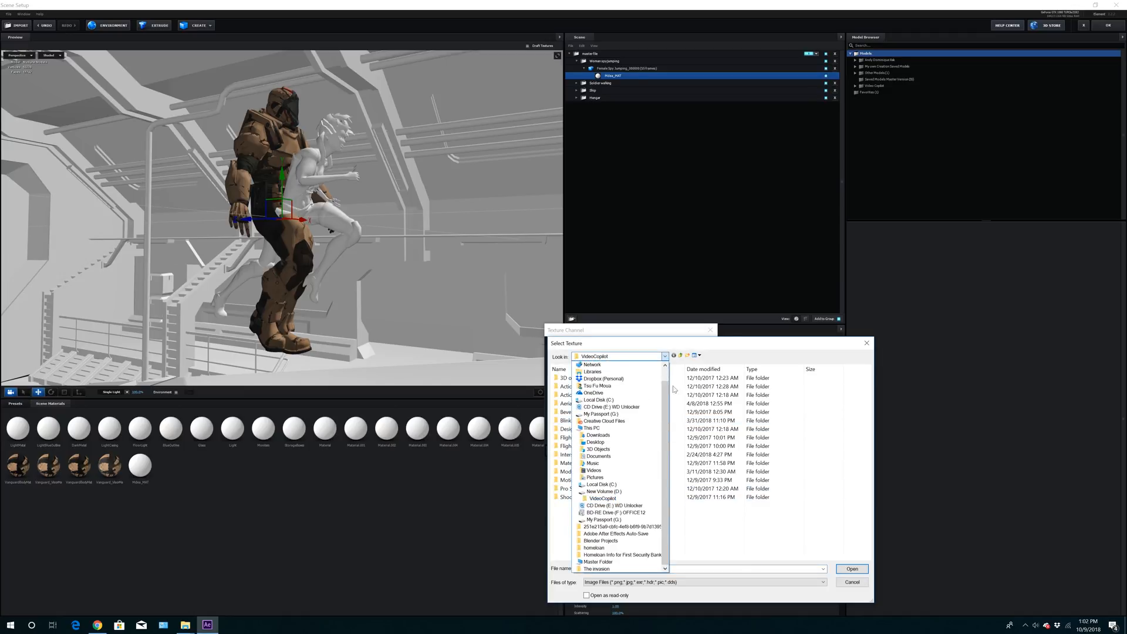
pyautogui.click(612, 509)
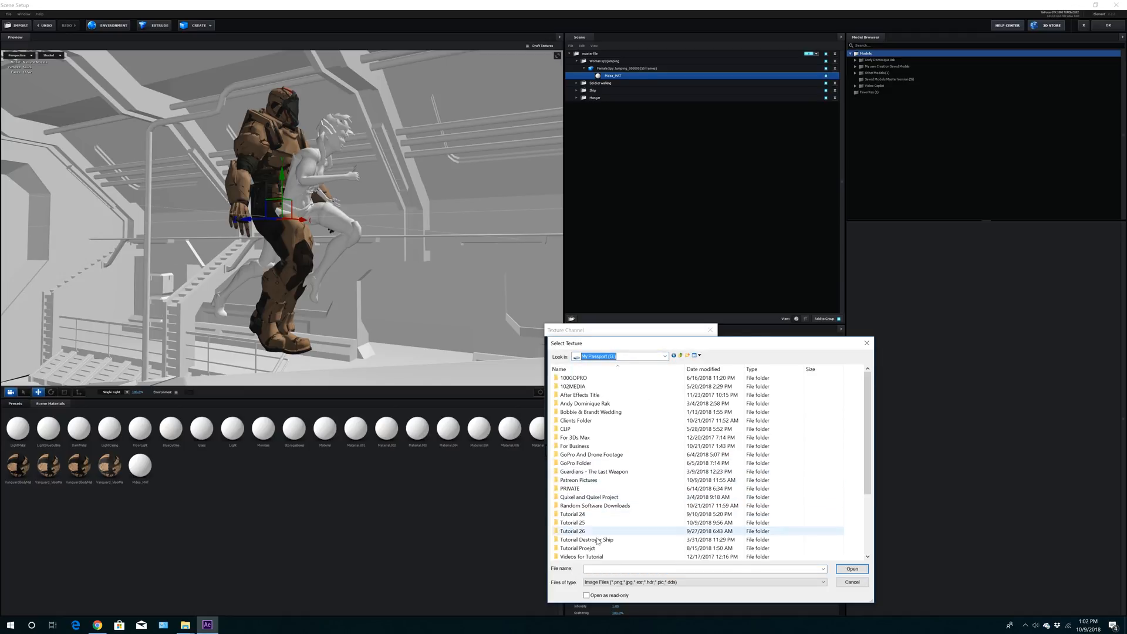
pyautogui.doubleClick(577, 523)
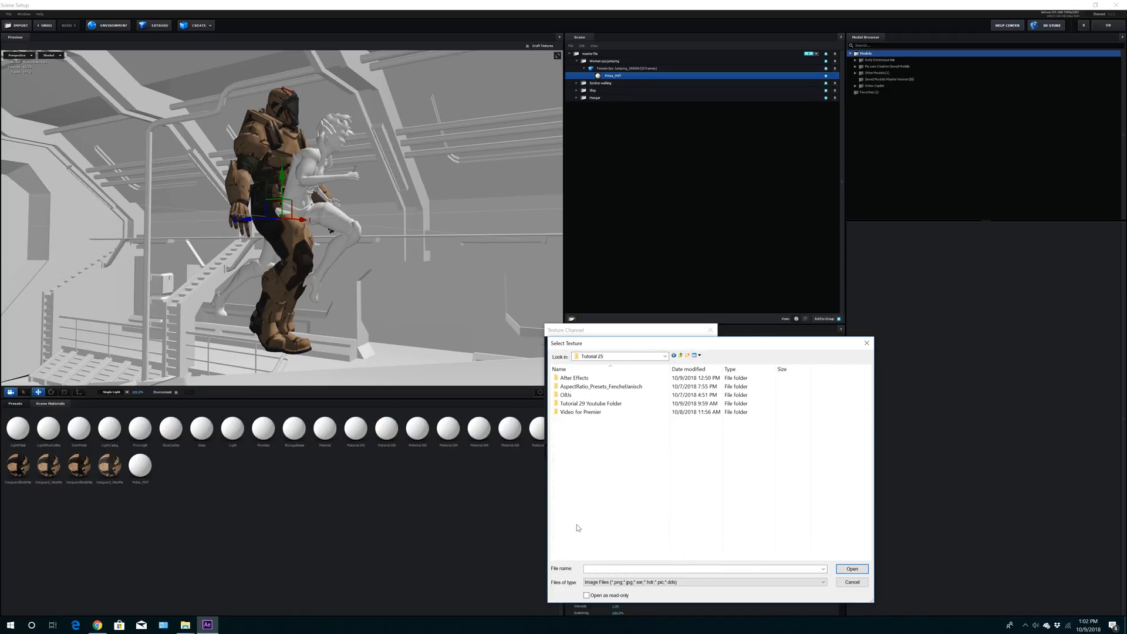
pyautogui.doubleClick(575, 403)
pyautogui.doubleClick(577, 386)
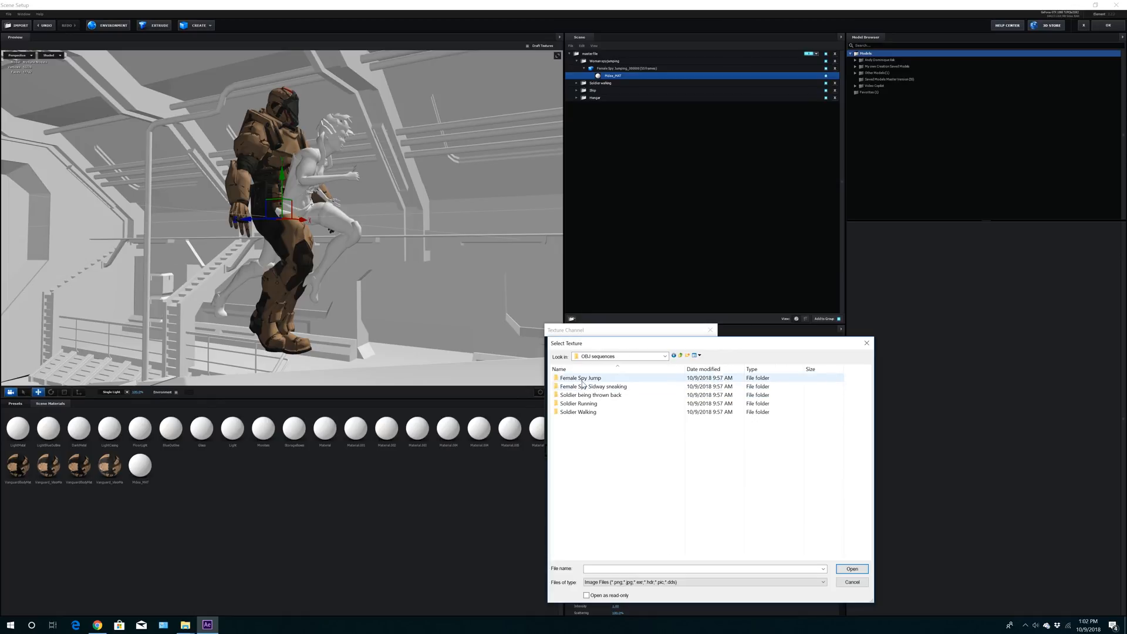
pyautogui.doubleClick(582, 388)
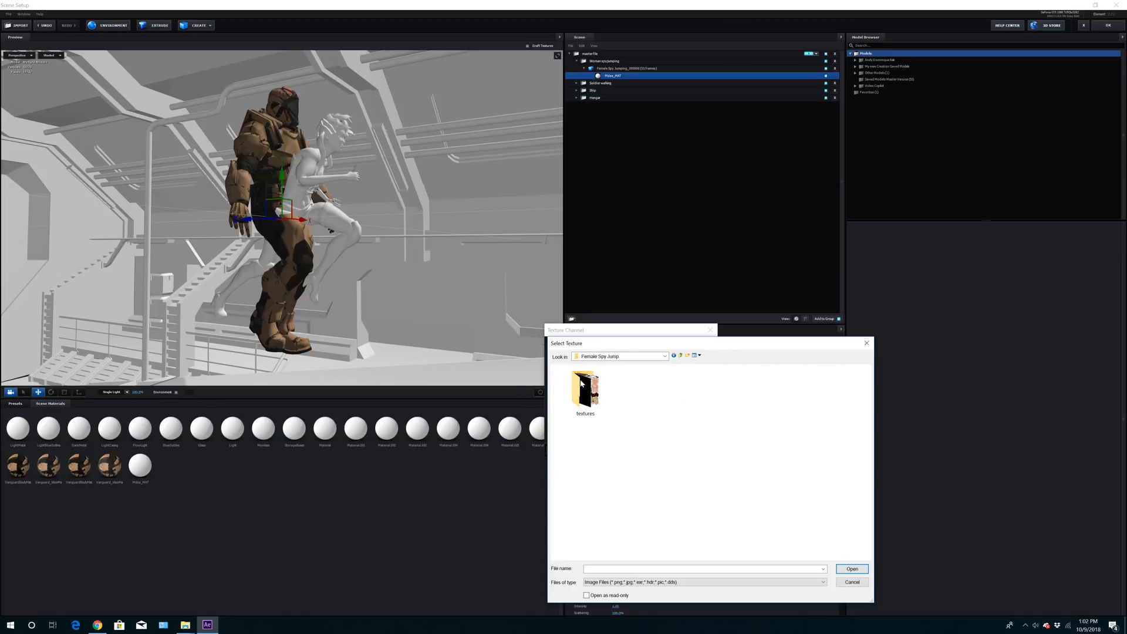
pyautogui.doubleClick(584, 388)
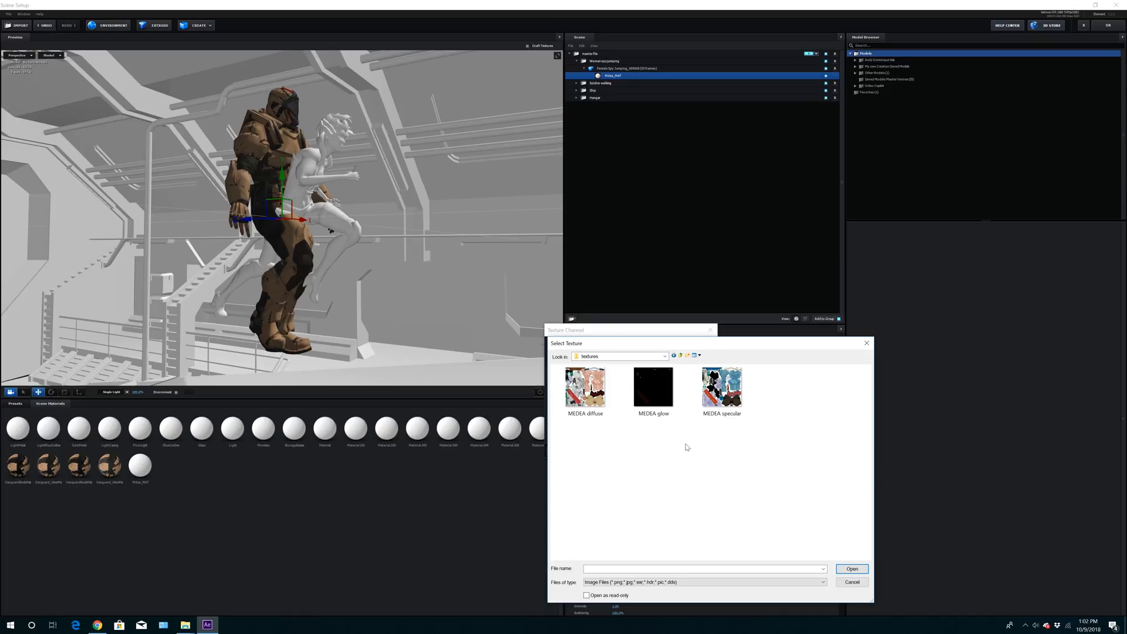
pyautogui.doubleClick(585, 388)
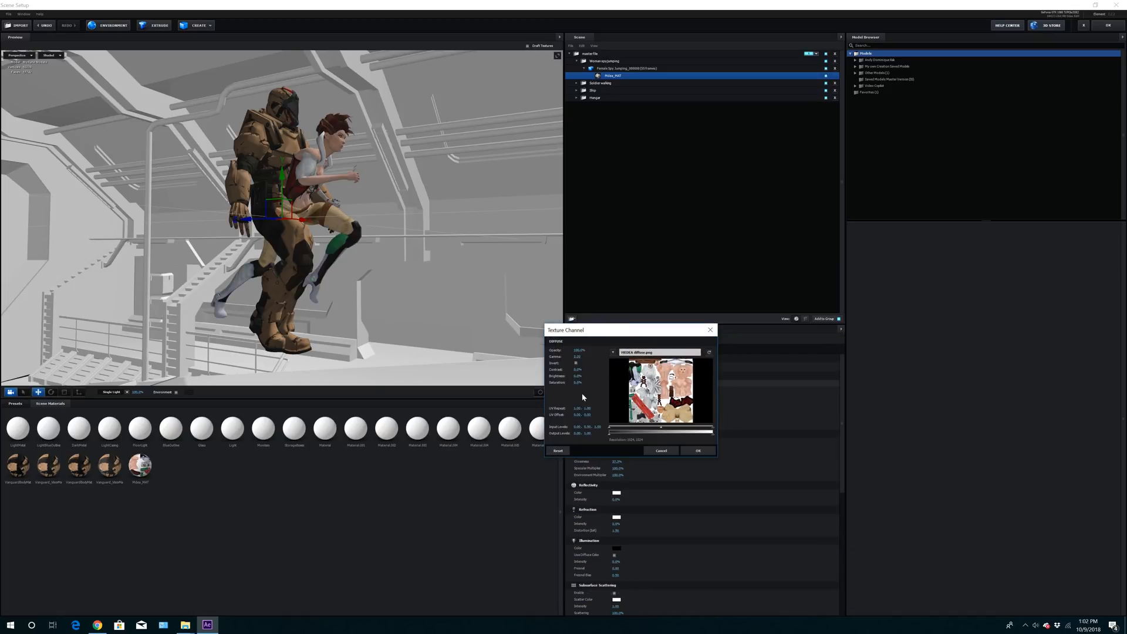
pyautogui.click(698, 450)
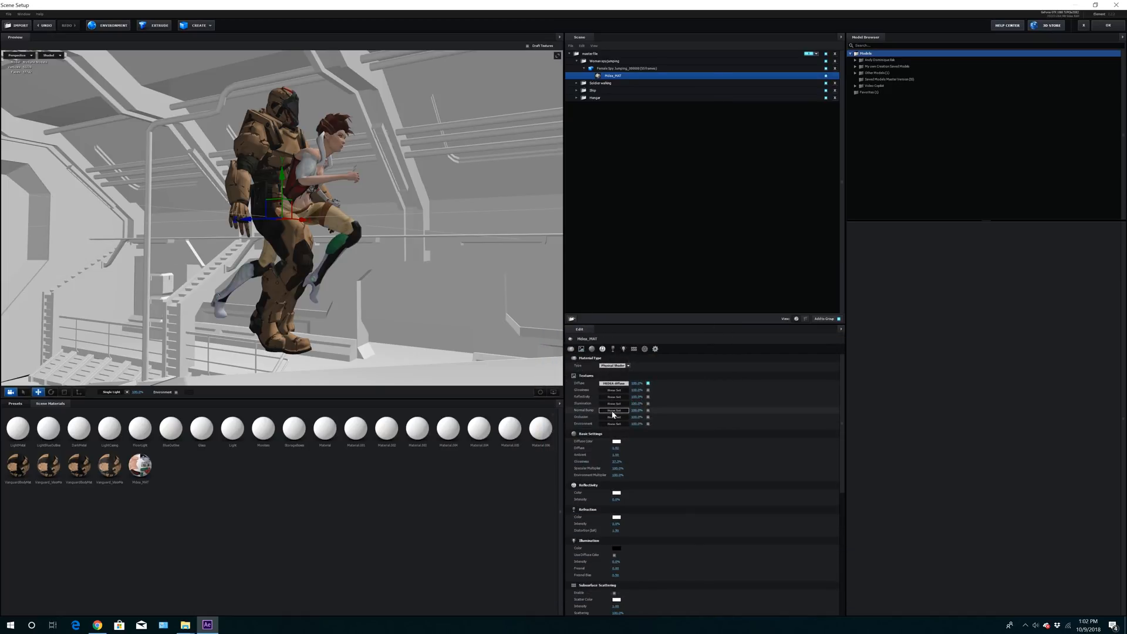
# Load MEDEA glow as the spy material's illumination texture
pyautogui.click(612, 411)
pyautogui.click(634, 378)
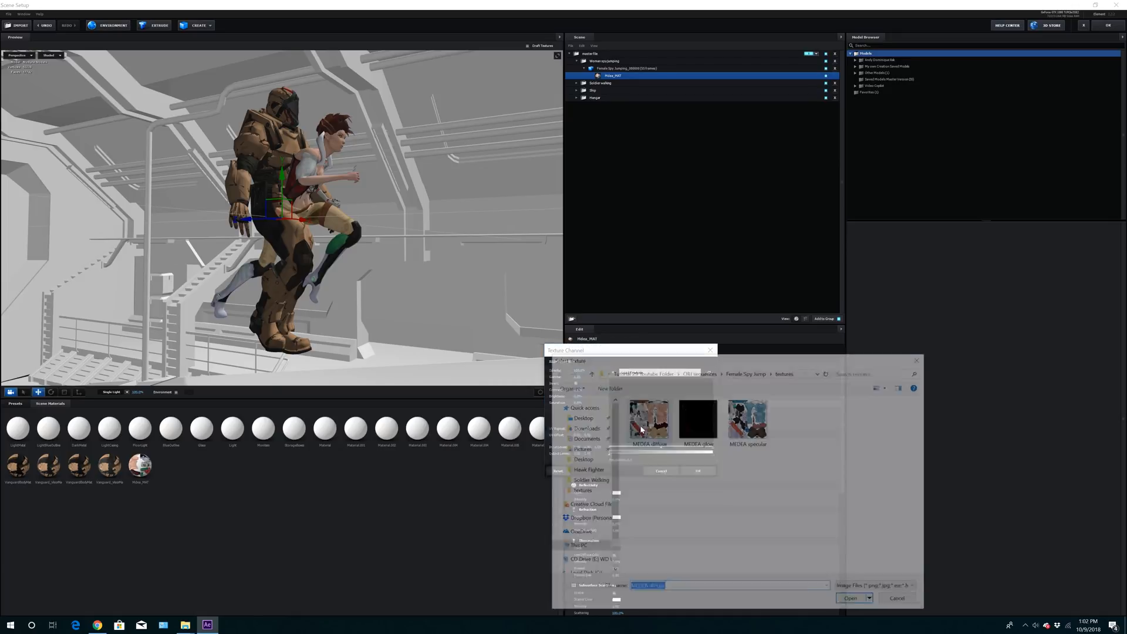
pyautogui.doubleClick(696, 426)
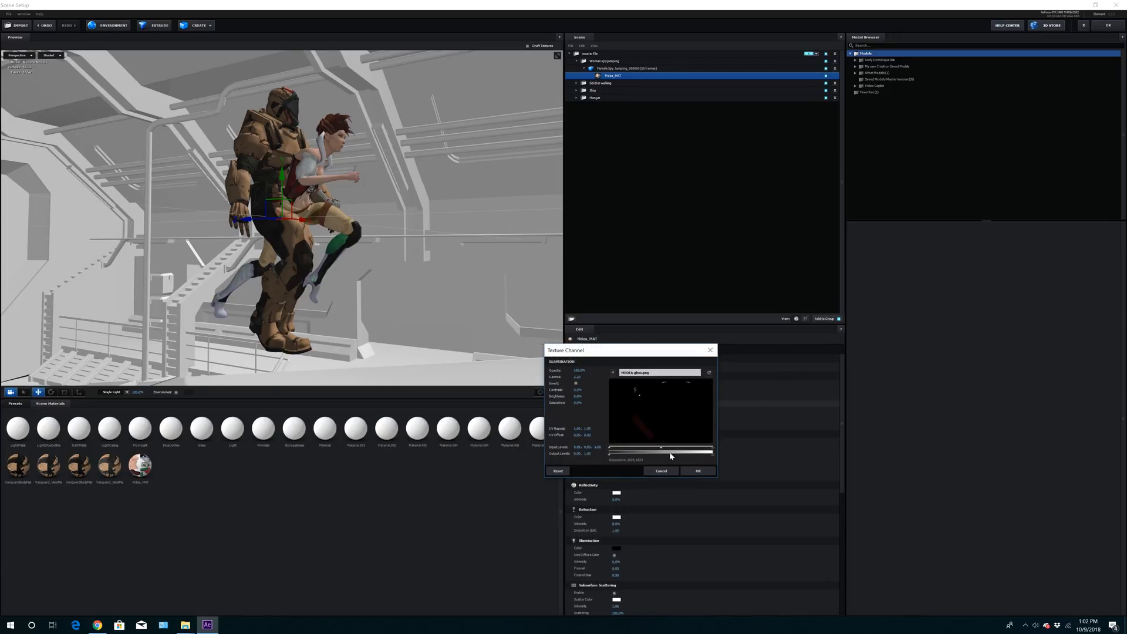
pyautogui.click(704, 473)
# Set the spy material's illumination color to white and raise its illumination intensity
pyautogui.click(617, 548)
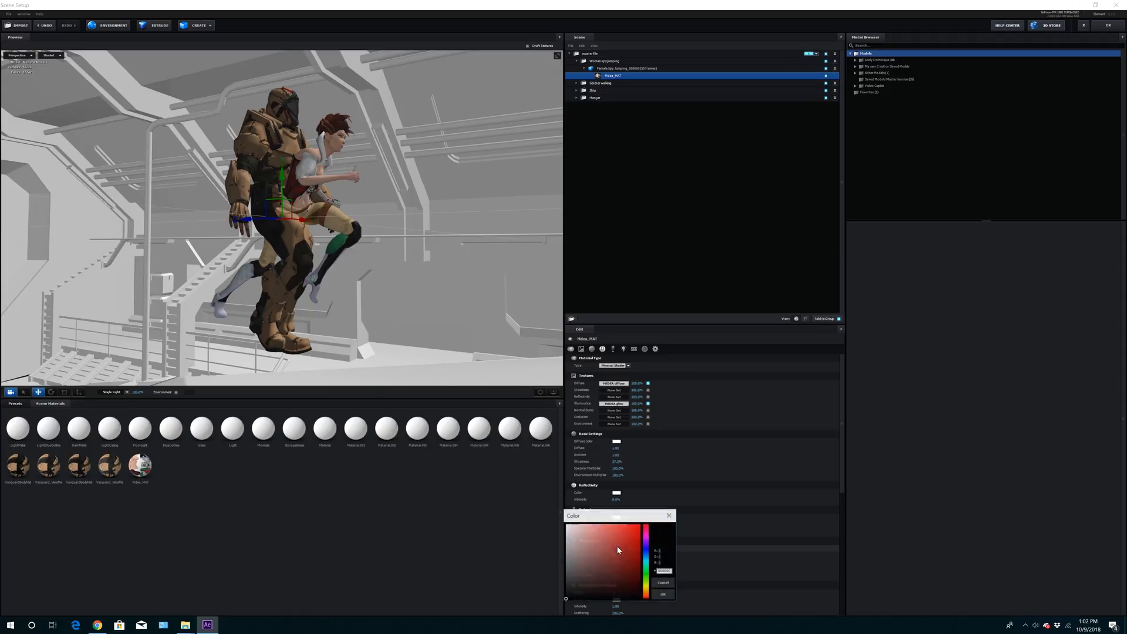
pyautogui.click(664, 594)
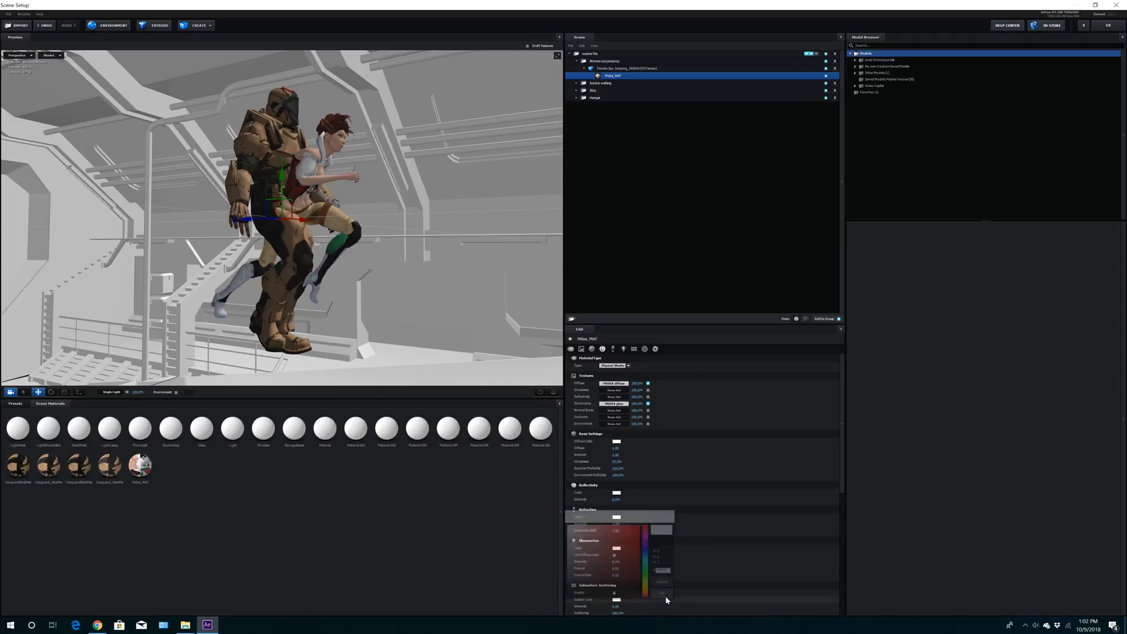
pyautogui.click(617, 562)
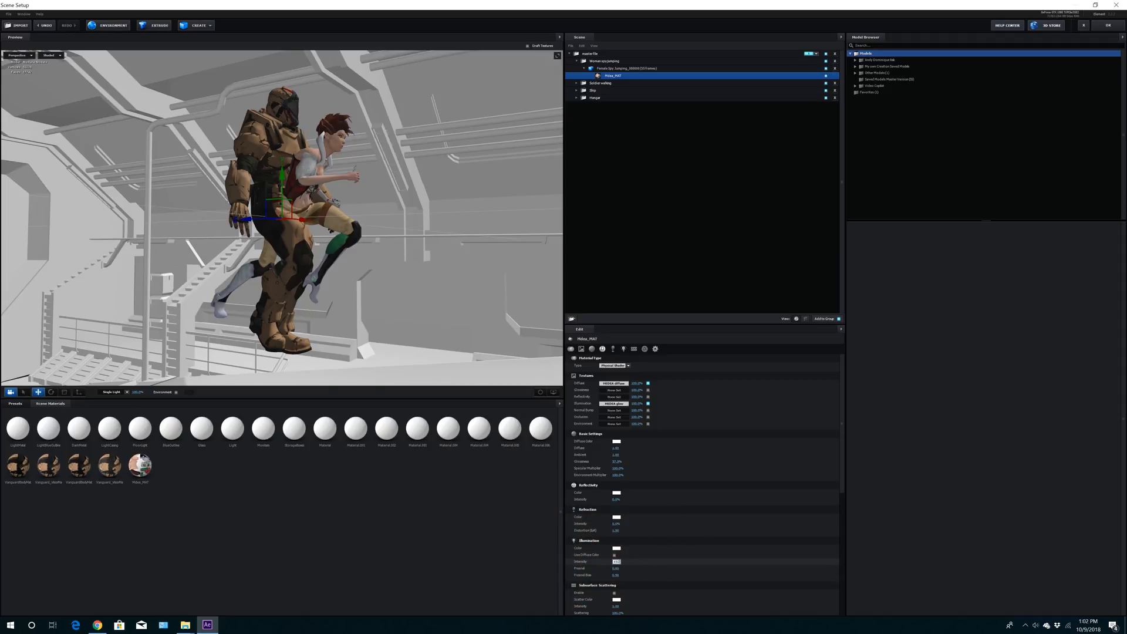
pyautogui.press('Return')
pyautogui.moveTo(483, 307); pyautogui.dragTo(404, 295)
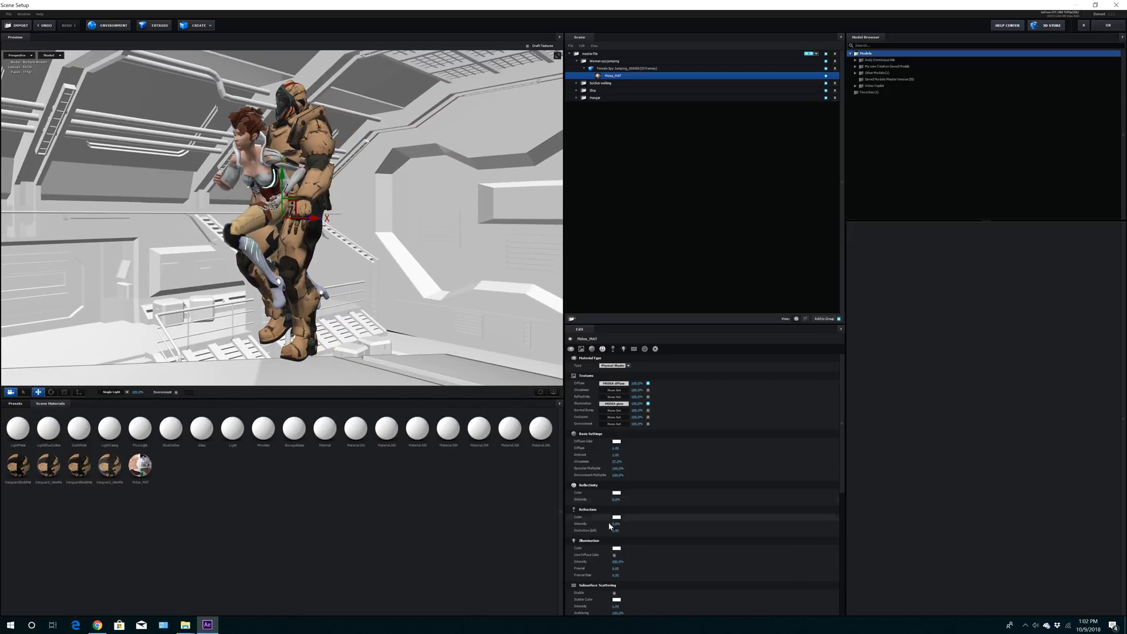
# Try a different strength for the MEDEA glow illumination texture, and switch the texture off and on to compare
pyautogui.moveTo(600, 562); pyautogui.dragTo(592, 562)
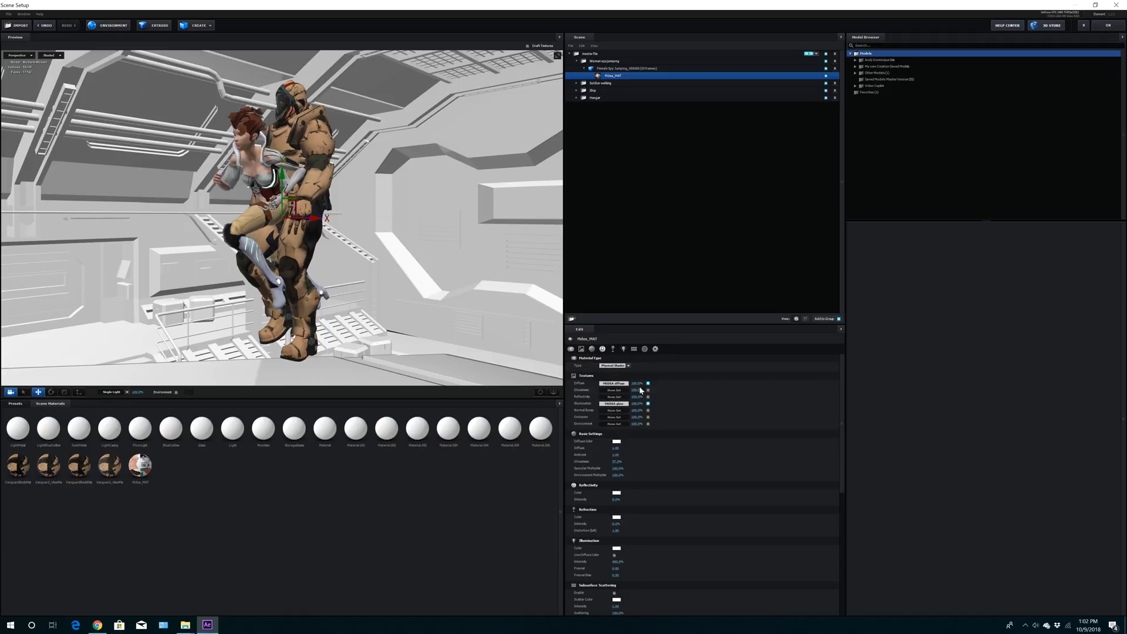
pyautogui.moveTo(637, 404)
pyautogui.mouseDown()
pyautogui.moveTo(614, 404)
pyautogui.moveTo(635, 404)
pyautogui.mouseUp()
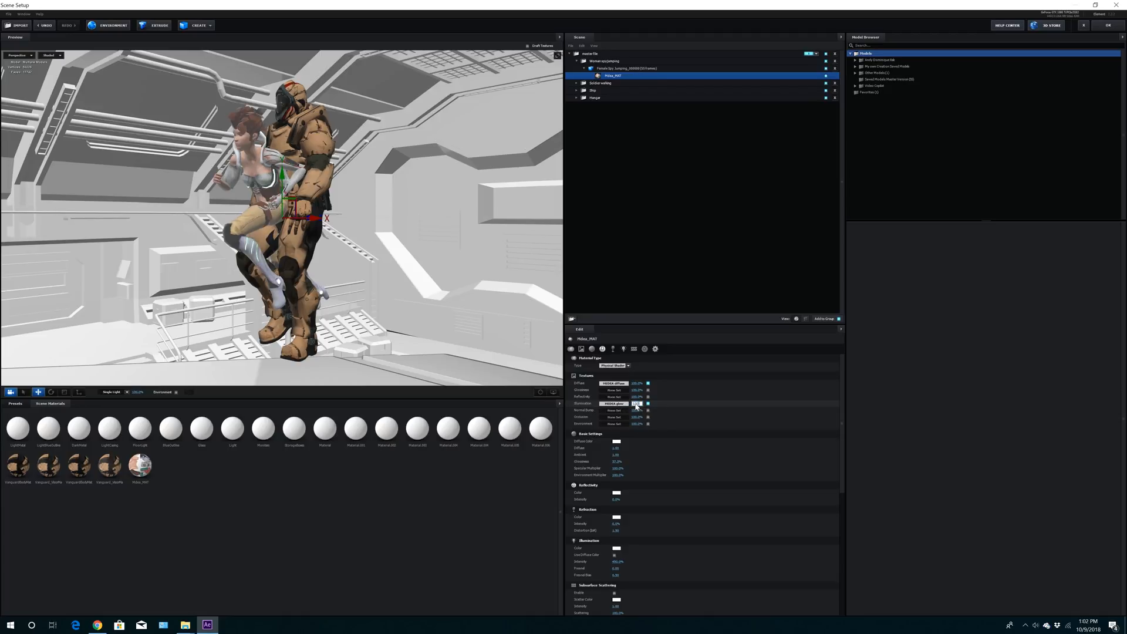
pyautogui.press('Return')
pyautogui.click(648, 404)
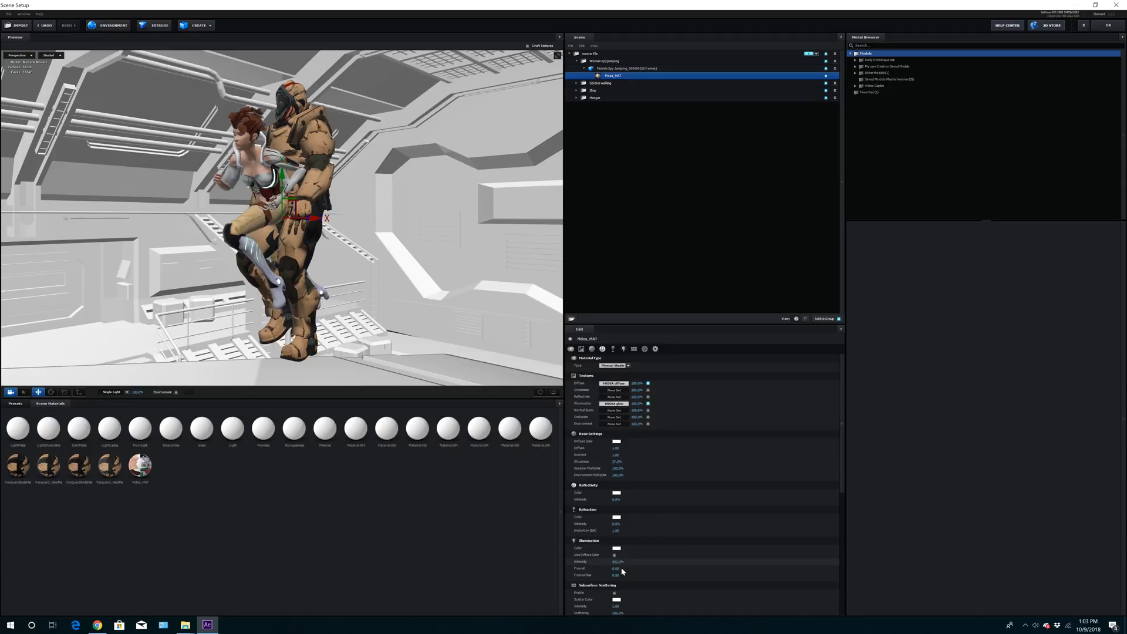
pyautogui.click(648, 404)
# Re-enter the spy material's illumination intensity and check the glow on the model from the side
pyautogui.moveTo(630, 562)
pyautogui.mouseDown()
pyautogui.moveTo(643, 567)
pyautogui.moveTo(631, 568)
pyautogui.mouseUp()
pyautogui.press('Return')
pyautogui.moveTo(378, 297); pyautogui.dragTo(569, 142)
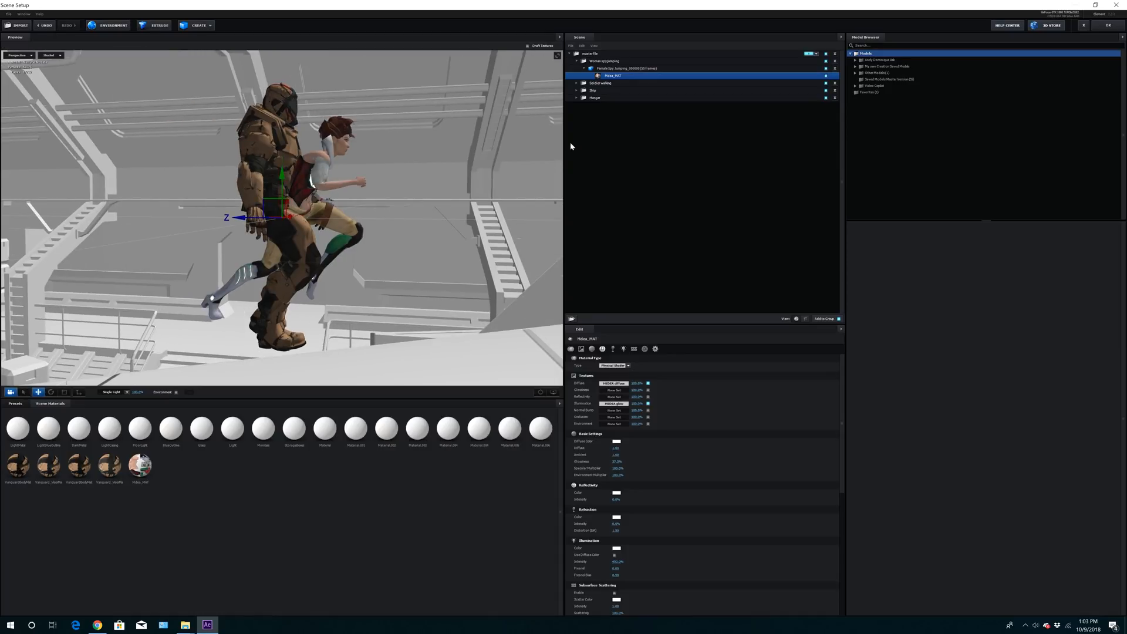
# Assign the Woman spy jumping group to auxiliary Channel 2 and apply the scene setup to the composition
pyautogui.click(584, 68)
pyautogui.click(605, 61)
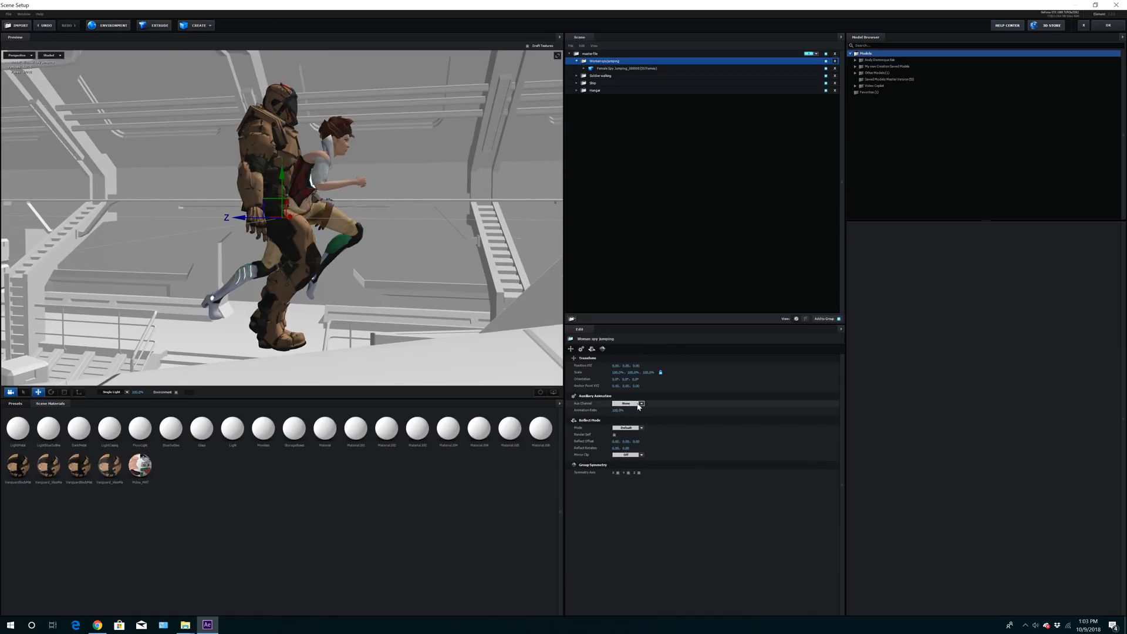
pyautogui.click(639, 403)
pyautogui.click(631, 418)
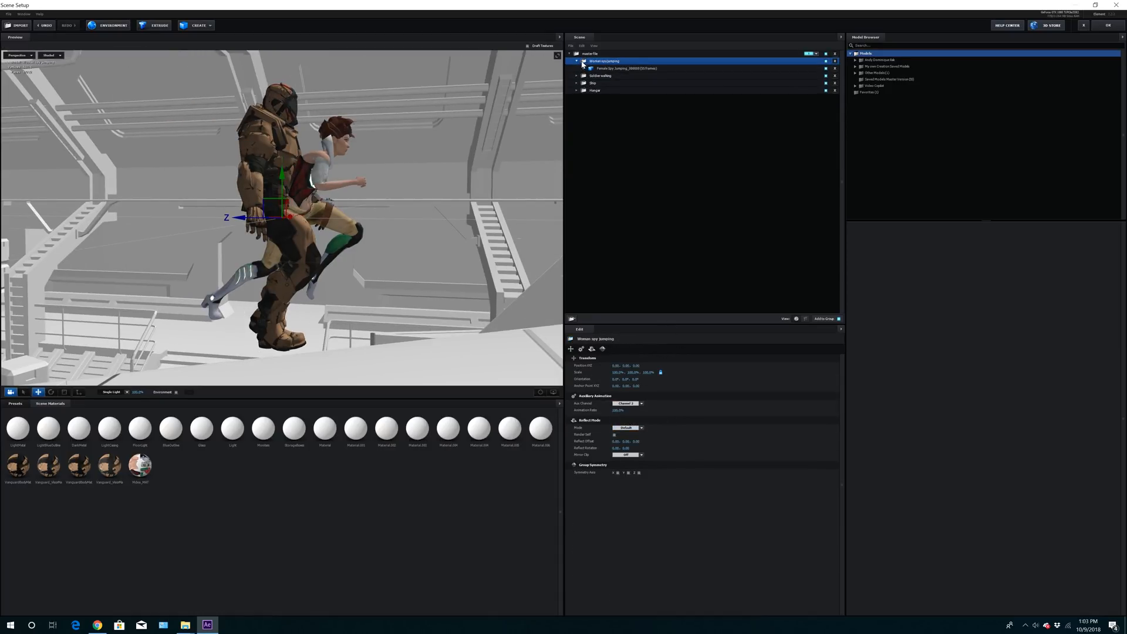
pyautogui.click(1107, 26)
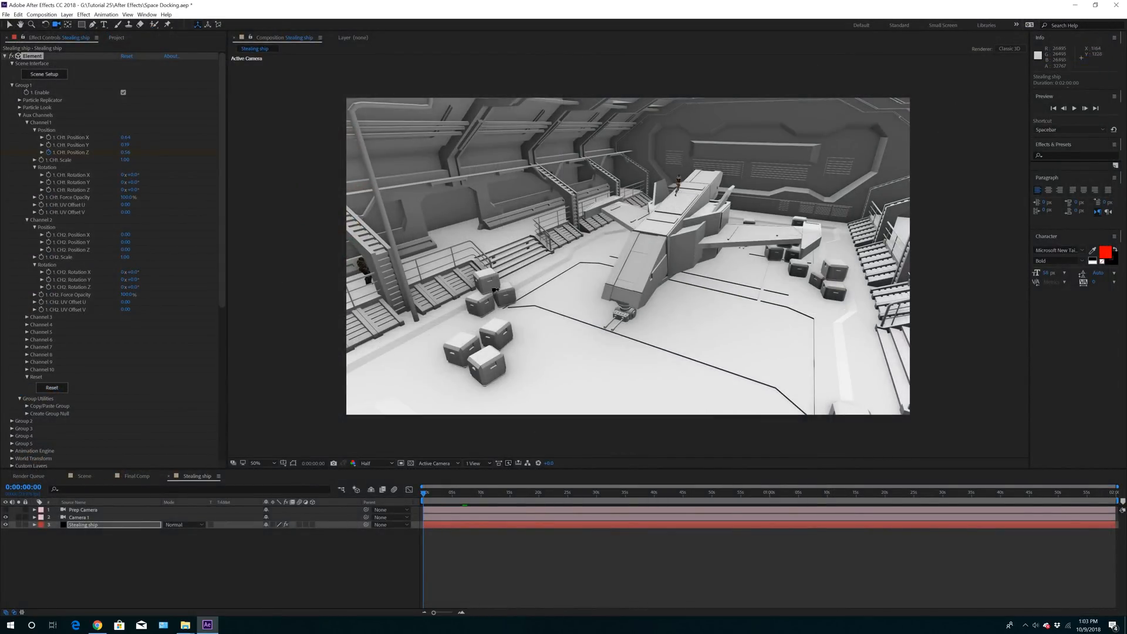
# Turn on the Prep Camera and frame the open hangar floor in front of the ship
pyautogui.click(104, 526)
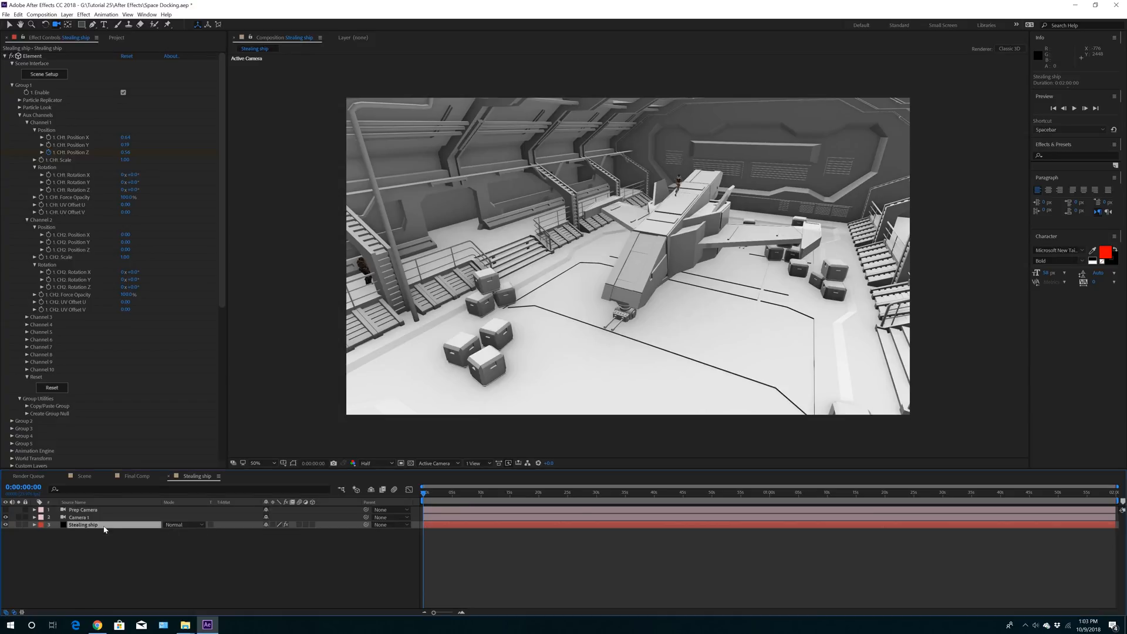
pyautogui.click(6, 509)
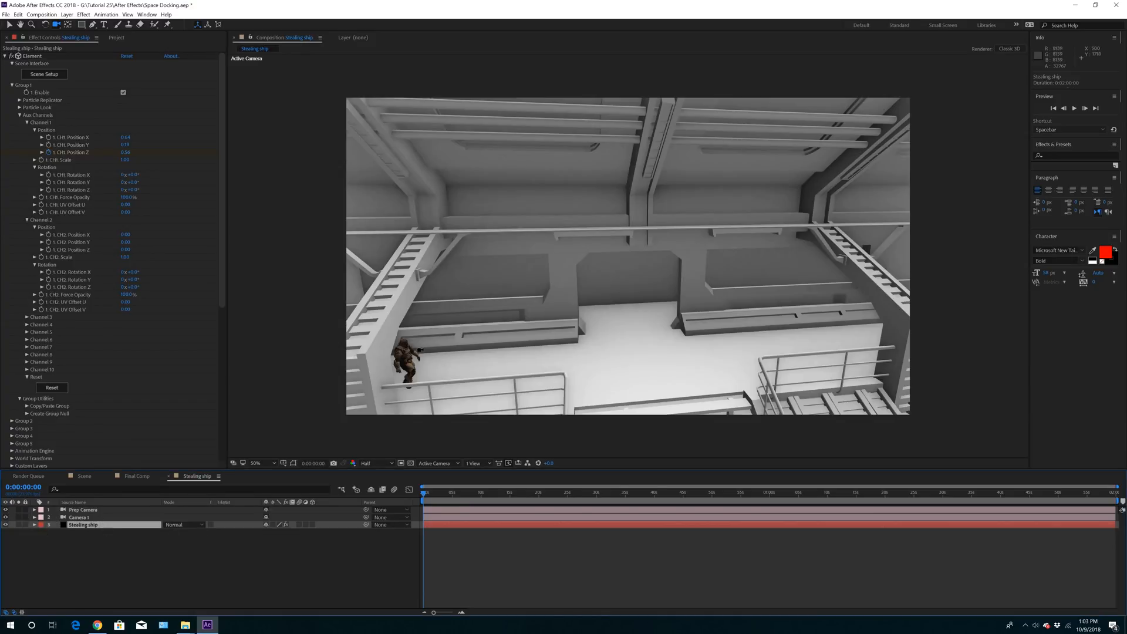
pyautogui.moveTo(634, 374); pyautogui.dragTo(583, 357)
pyautogui.moveTo(616, 410); pyautogui.dragTo(648, 408, button='right')
pyautogui.moveTo(679, 354); pyautogui.dragTo(697, 297)
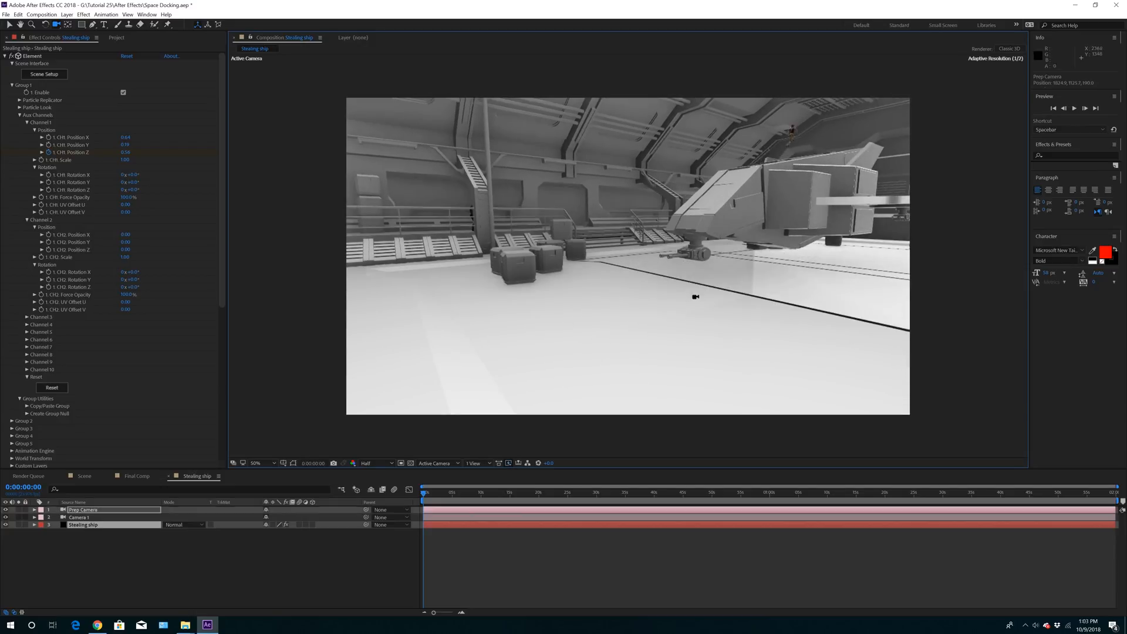
pyautogui.moveTo(697, 300); pyautogui.dragTo(699, 344, button='right')
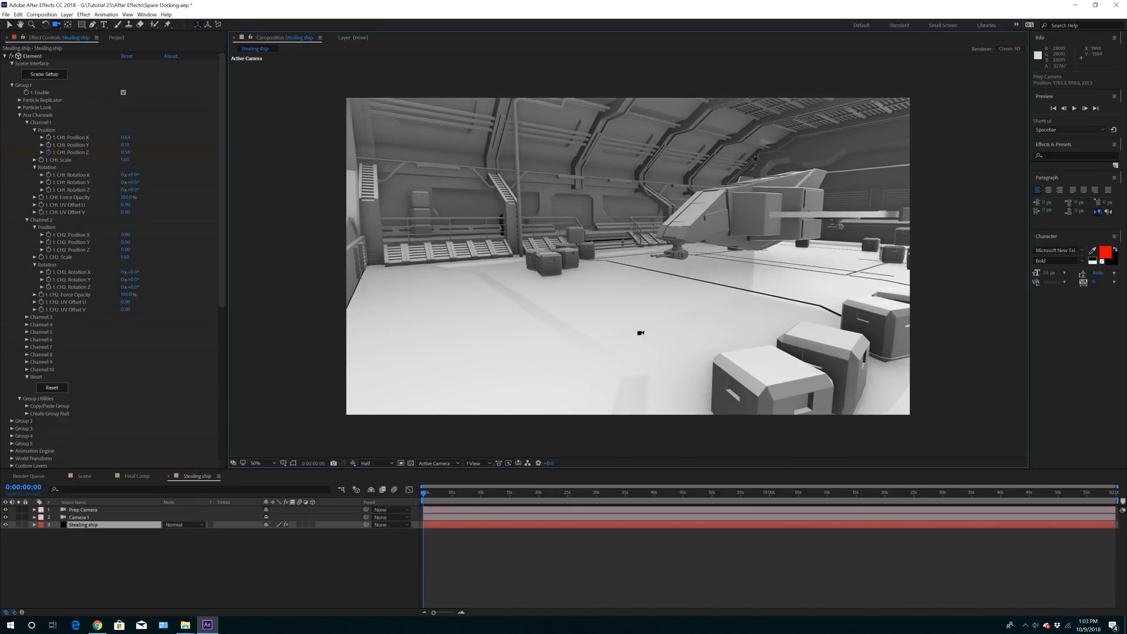
# Place the Channel 2 spy on the hangar floor near the ship, at about X -0.30 and Y 0.27, with Z slightly offset
pyautogui.click(35, 525)
pyautogui.click(42, 532)
pyautogui.scroll(-3, 41, 537)
pyautogui.click(72, 530)
pyautogui.moveTo(268, 552)
pyautogui.mouseDown()
pyautogui.moveTo(250, 553)
pyautogui.moveTo(300, 568)
pyautogui.moveTo(283, 560)
pyautogui.mouseUp()
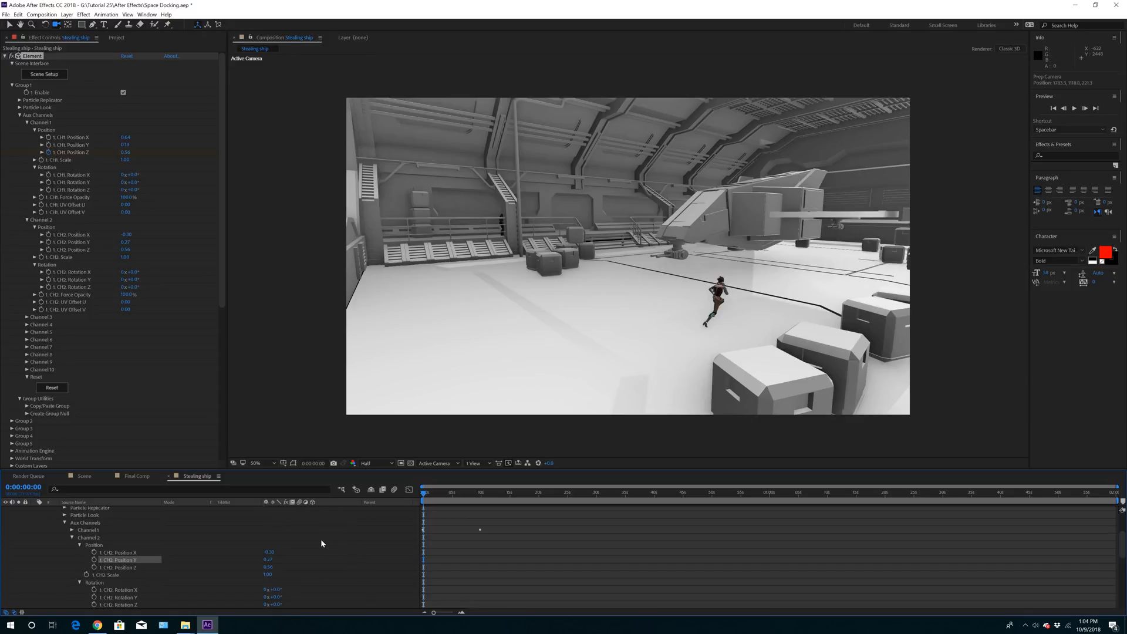
# Scrub through the spy's jumping animation and examine her path across the hangar floor from above
pyautogui.moveTo(424, 498); pyautogui.dragTo(432, 499)
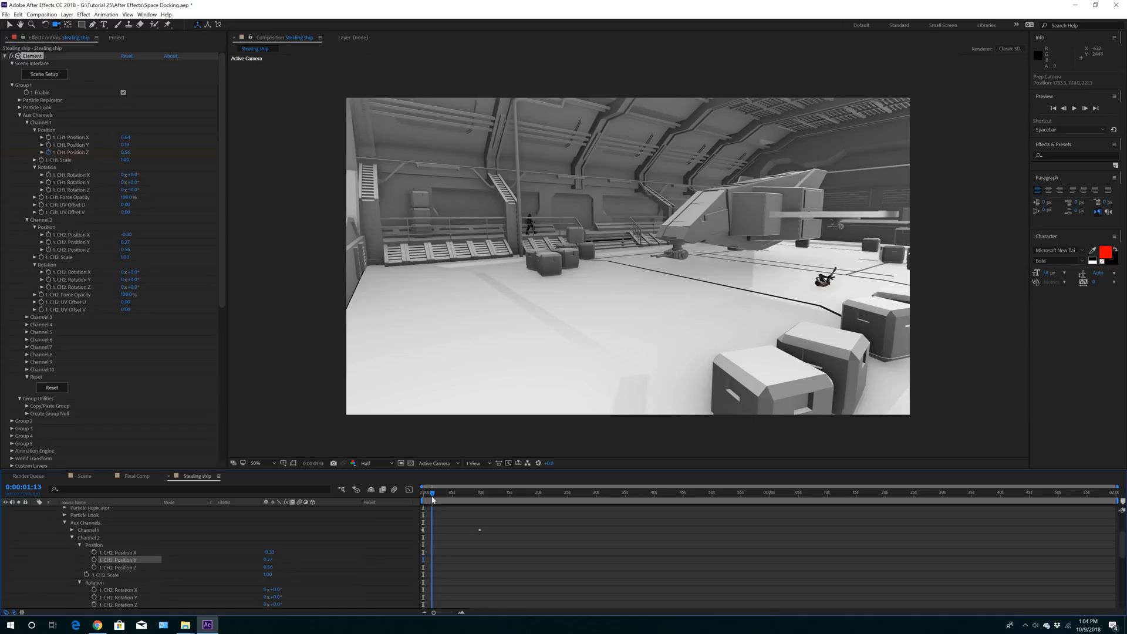
pyautogui.moveTo(432, 499); pyautogui.dragTo(426, 503)
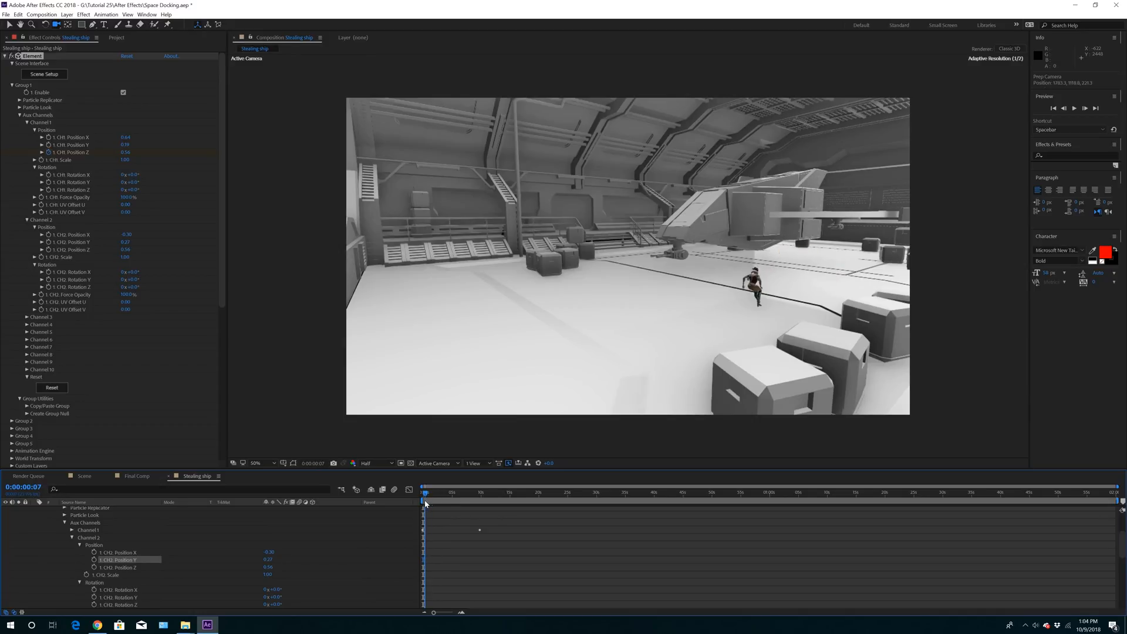
pyautogui.moveTo(549, 360); pyautogui.dragTo(405, 434)
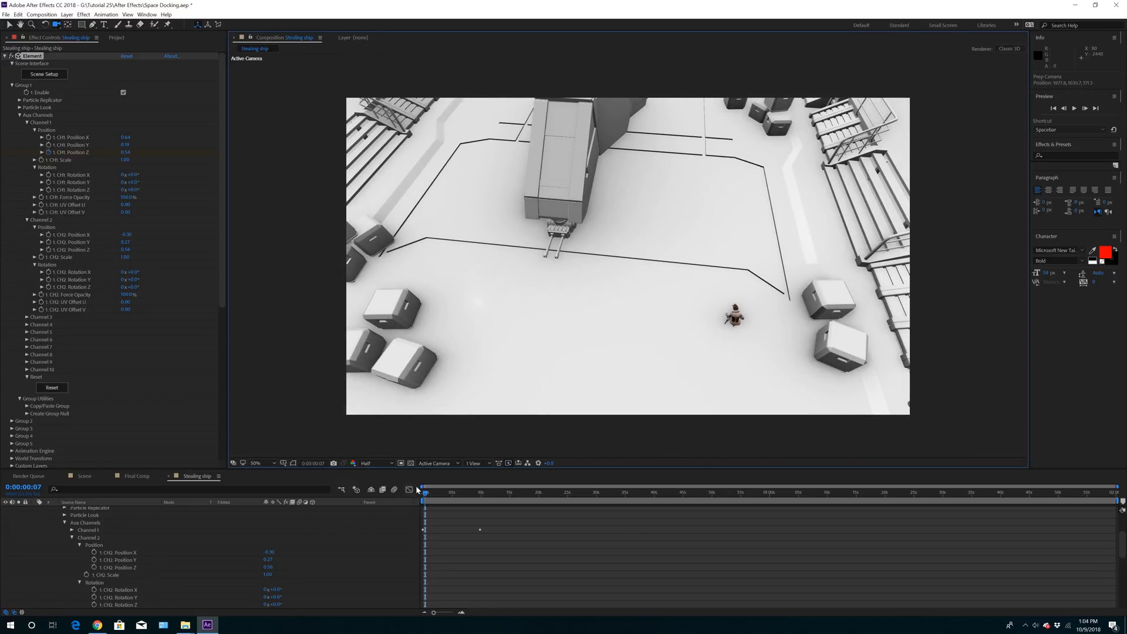
pyautogui.moveTo(421, 492); pyautogui.dragTo(449, 496)
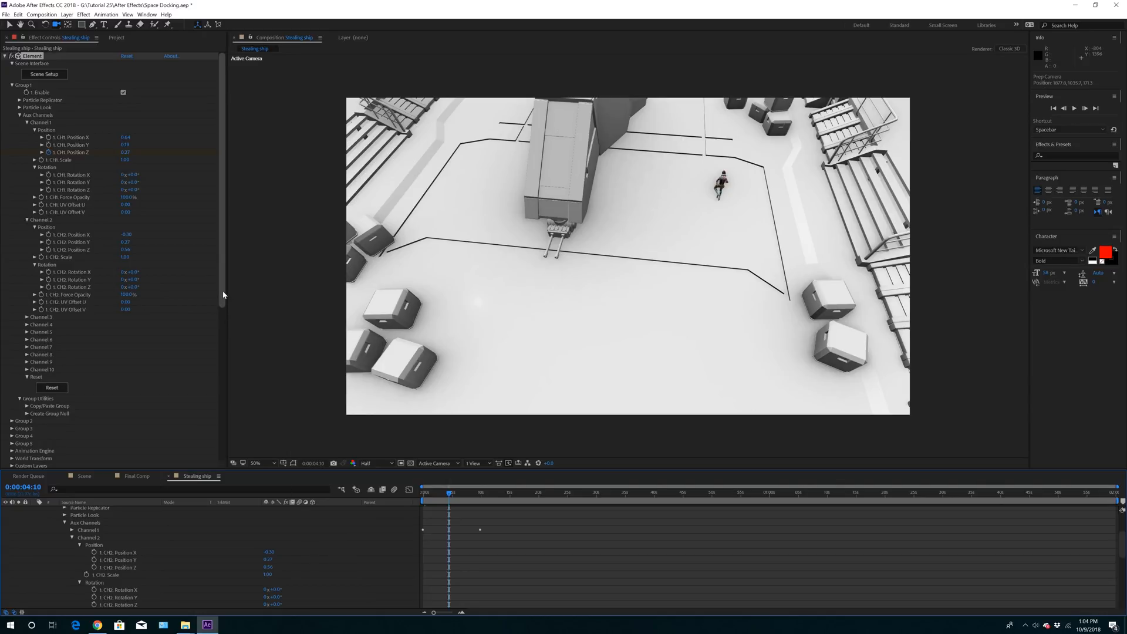
pyautogui.moveTo(223, 291); pyautogui.dragTo(226, 255)
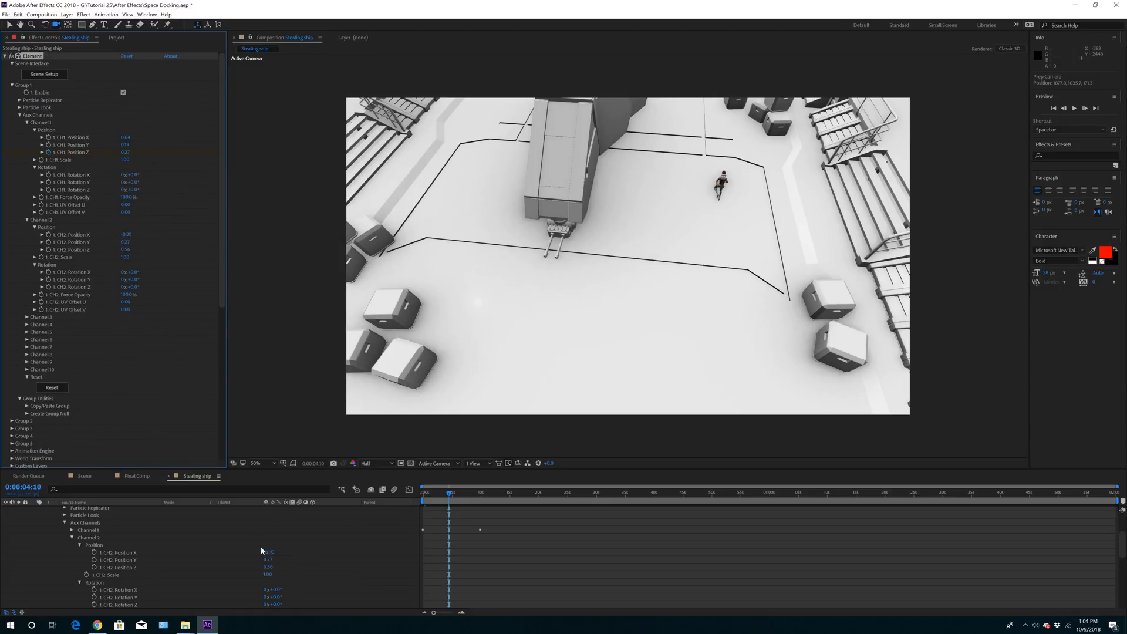
pyautogui.scroll(3, 183, 570)
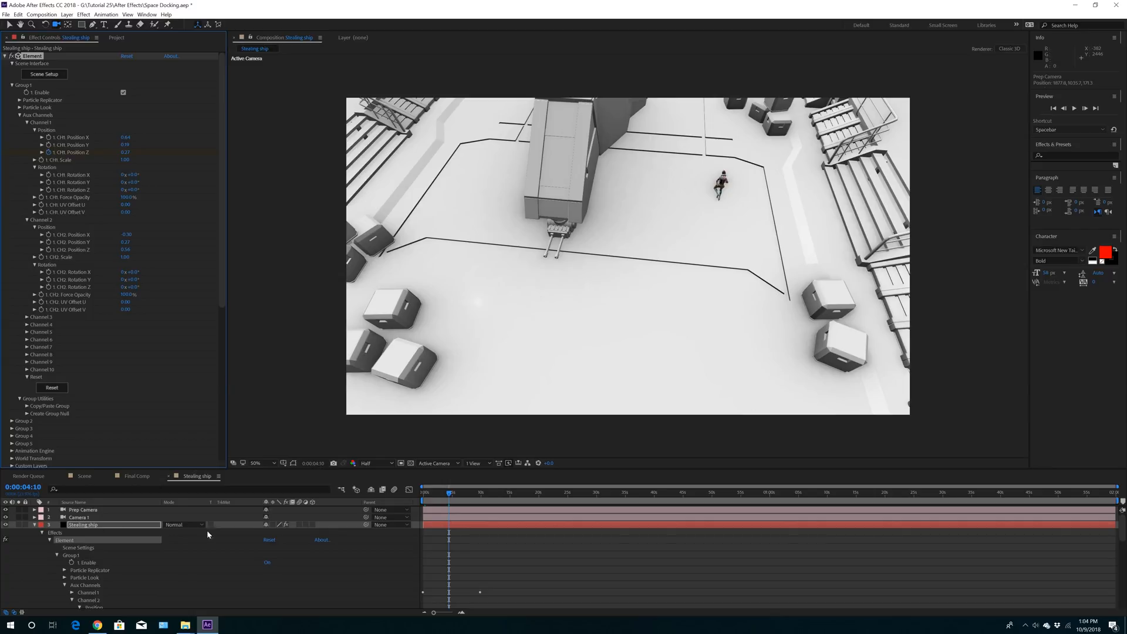
# Find the end frame of the shot around 0:00:04:12 and shorten the work area to it
pyautogui.click(450, 495)
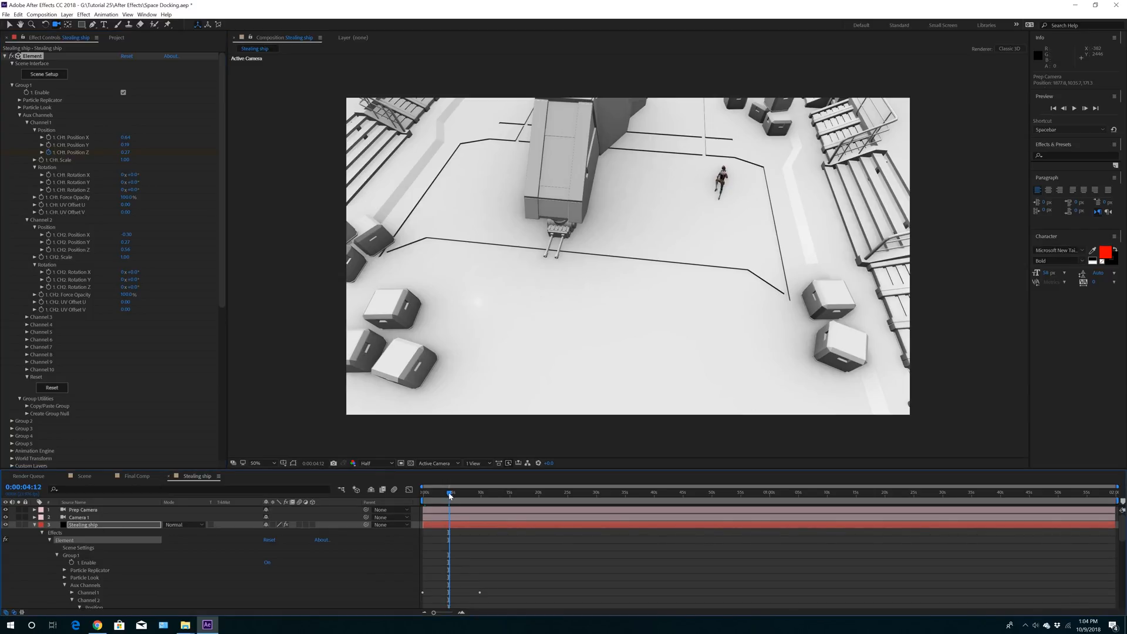
pyautogui.moveTo(450, 495); pyautogui.dragTo(450, 498)
pyautogui.moveTo(451, 498); pyautogui.dragTo(449, 498)
pyautogui.moveTo(1117, 502); pyautogui.dragTo(453, 516)
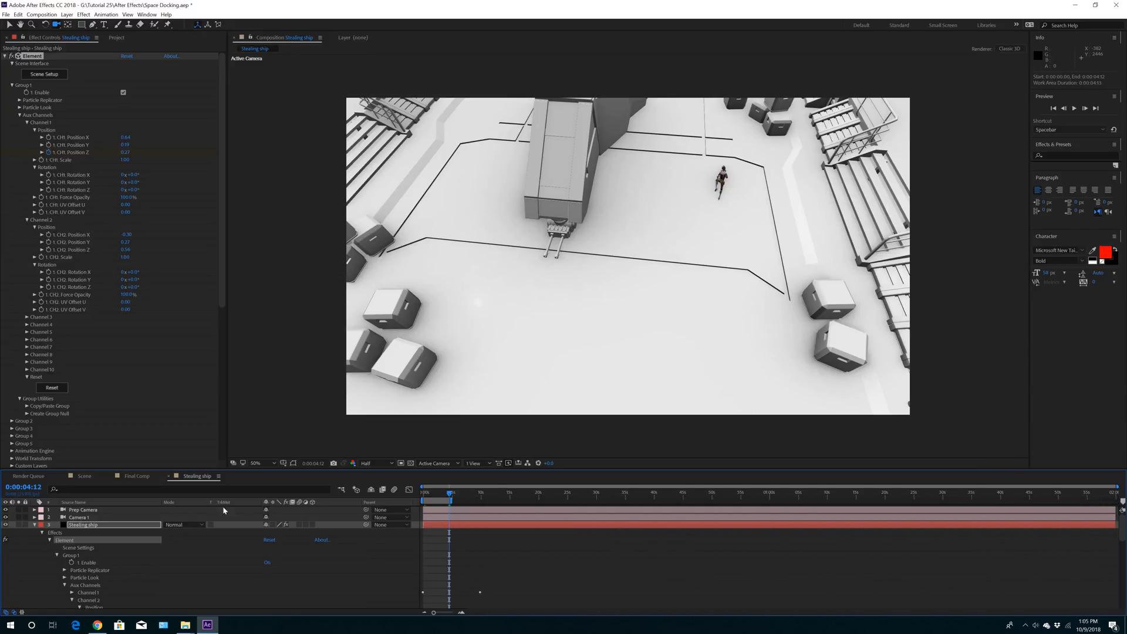
# Turn off the Prep Camera and preview the animation from the first frame through Camera 1
pyautogui.click(6, 509)
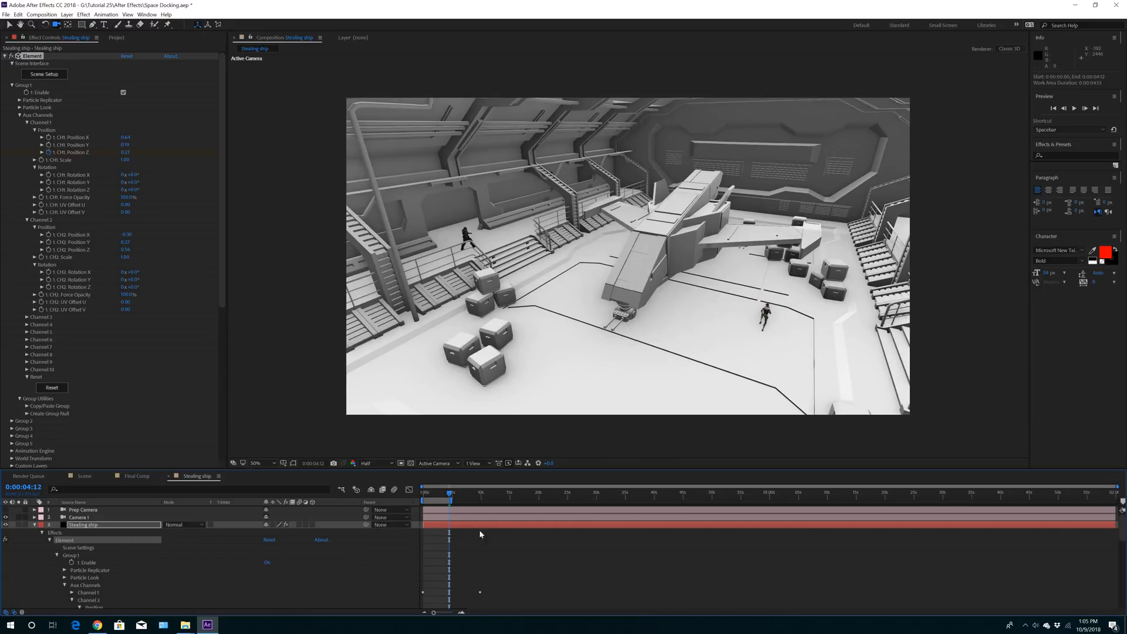
pyautogui.moveTo(450, 498); pyautogui.dragTo(423, 498)
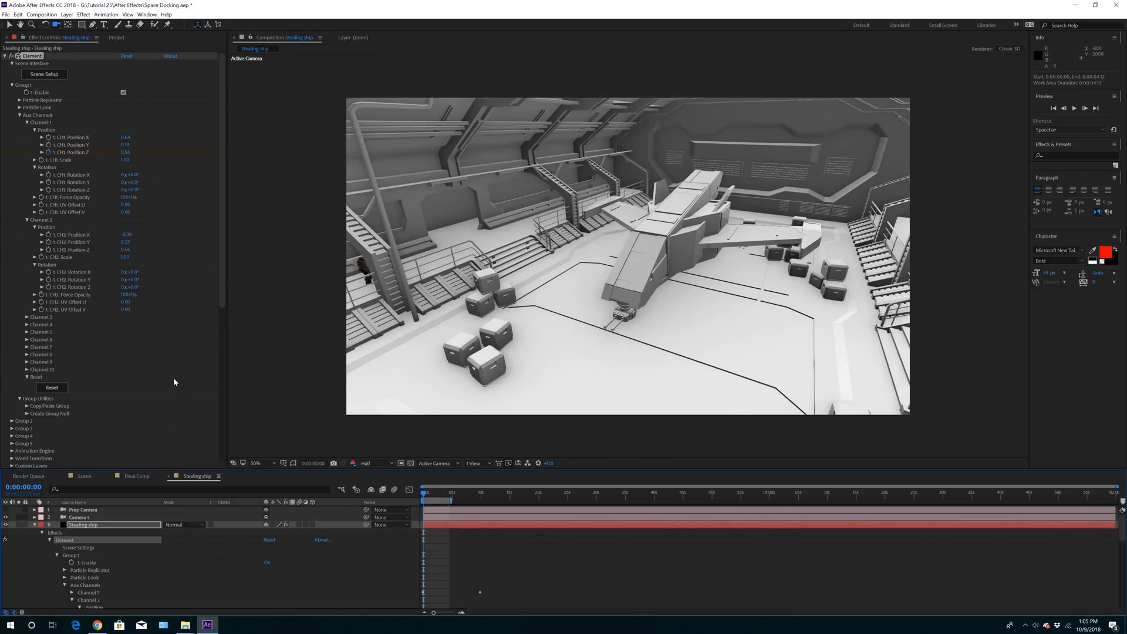
pyautogui.press('space')
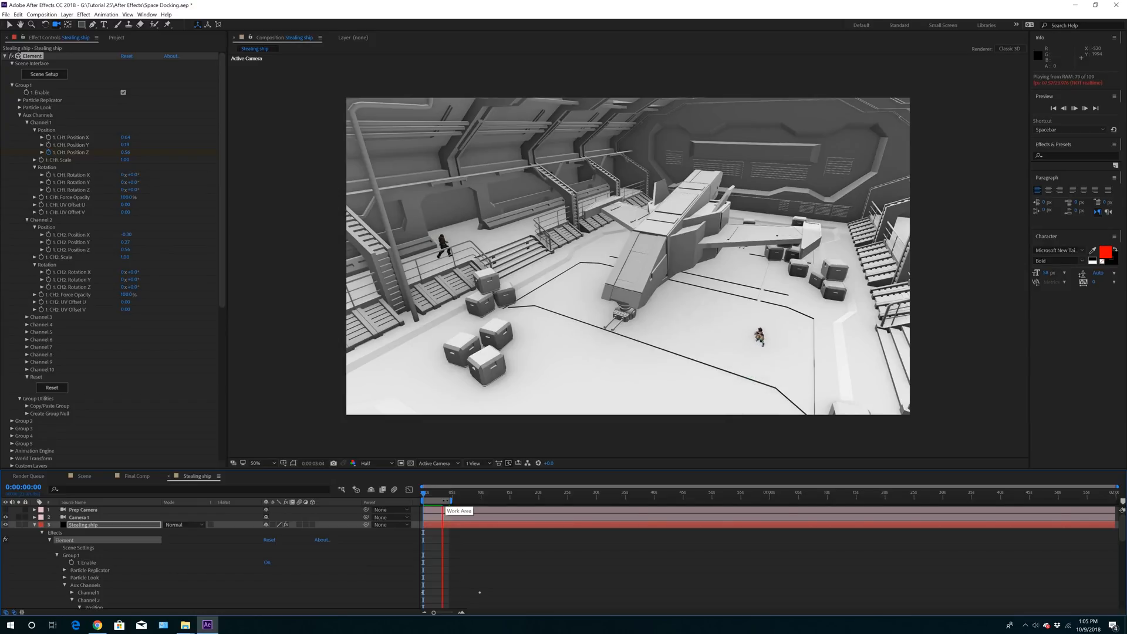
pyautogui.click(323, 418)
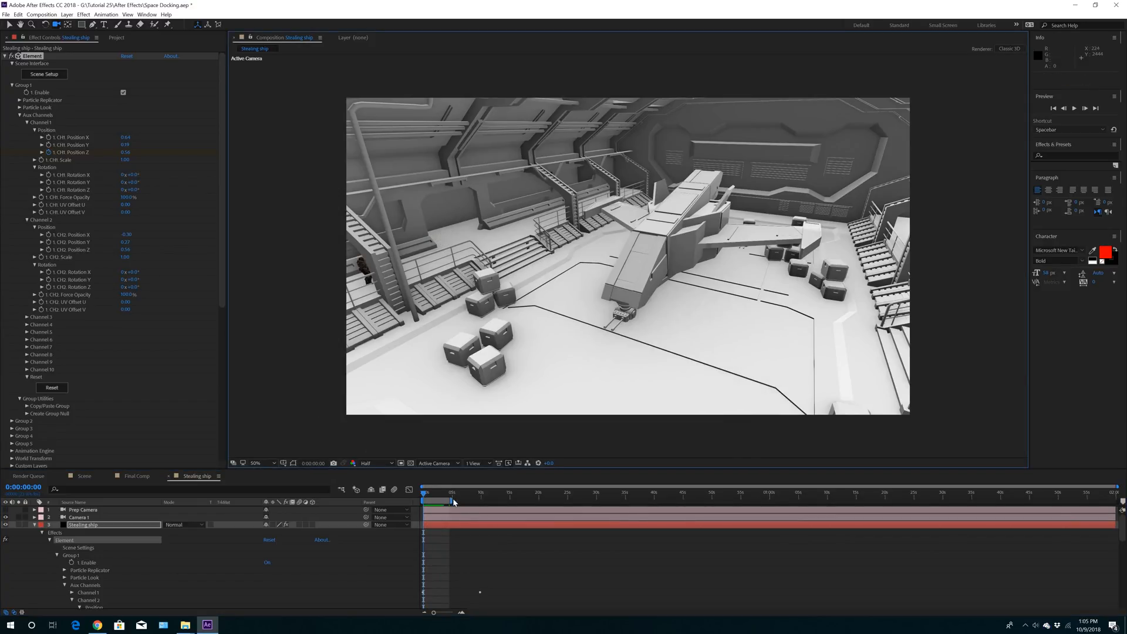
# End the work area at 0:00:02:00 and preview the shortened shot from the first frame
pyautogui.moveTo(423, 498); pyautogui.dragTo(434, 495)
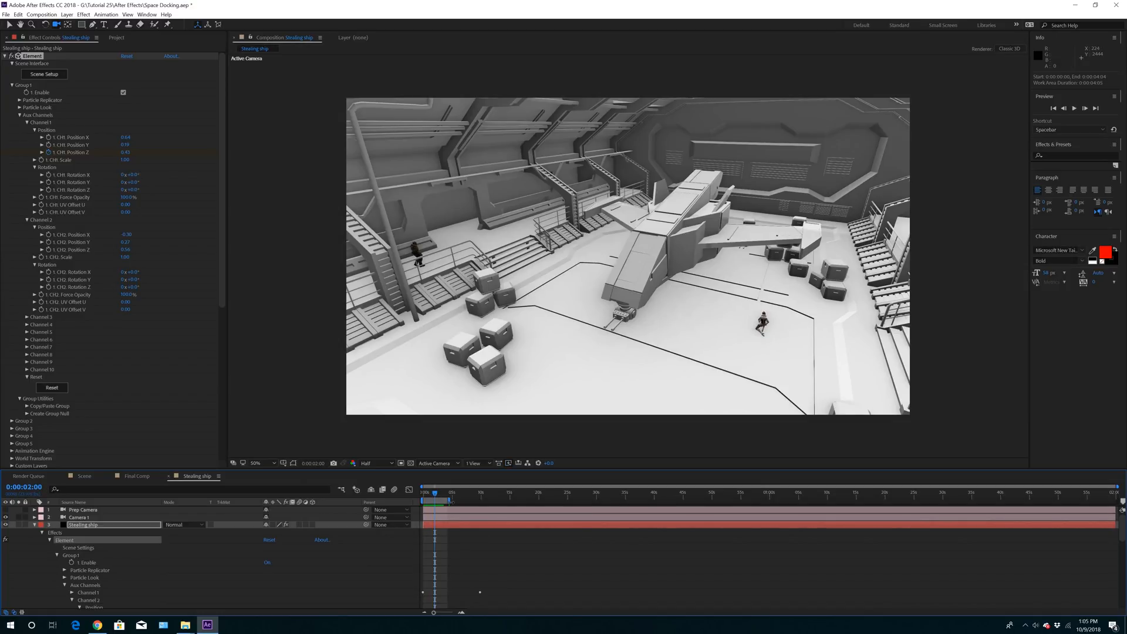
pyautogui.press('n')
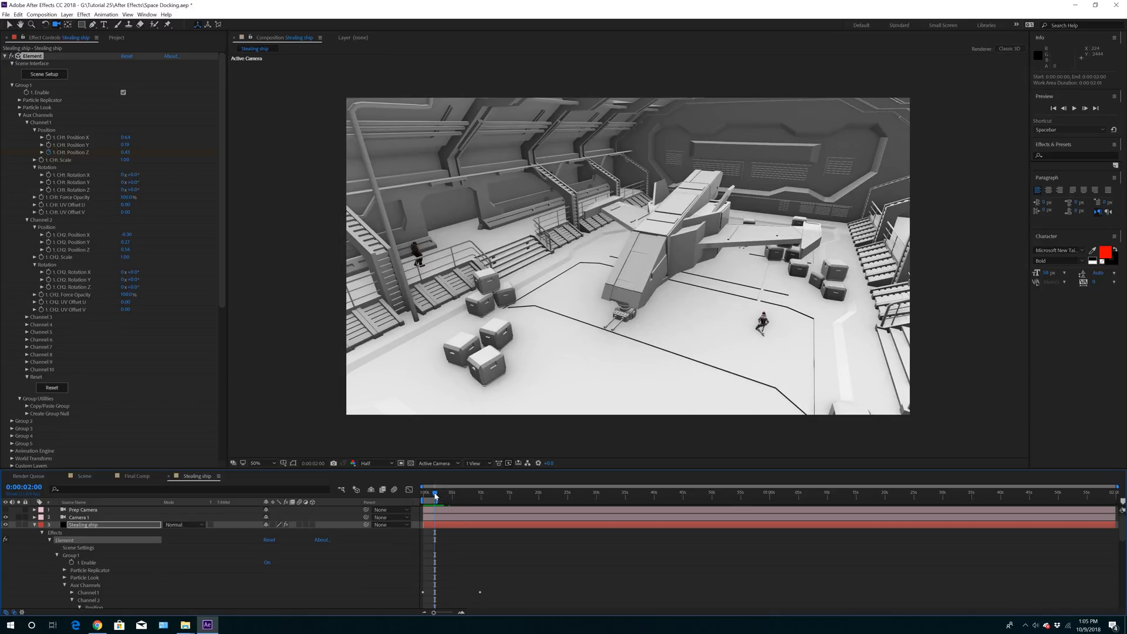
pyautogui.press('Home')
pyautogui.press('space')
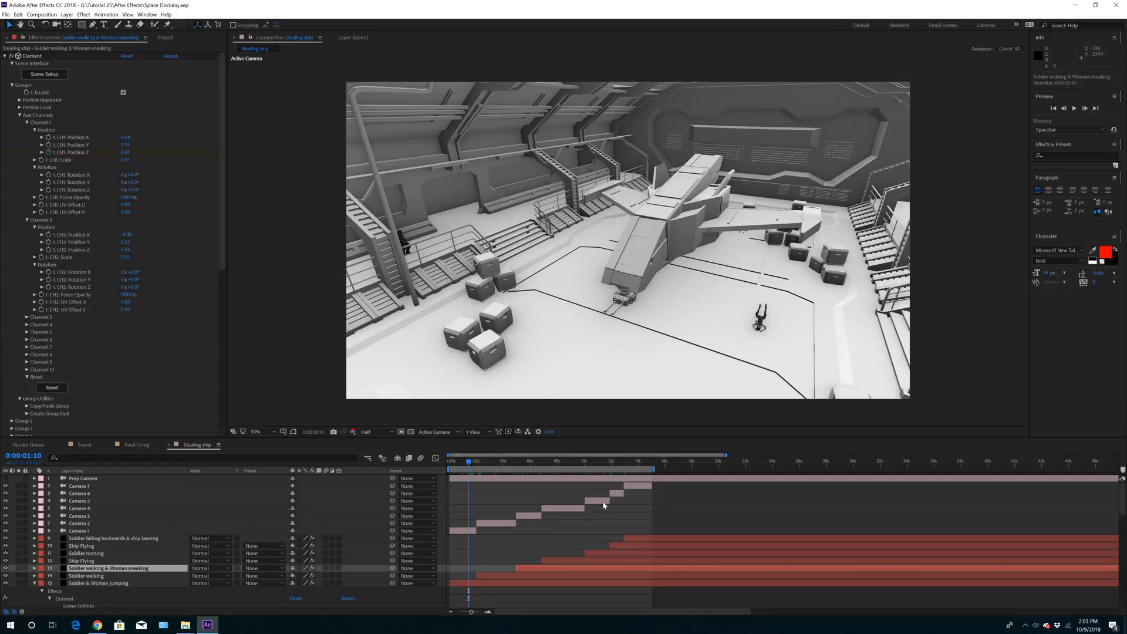
# Review the Camera 1 and Camera 2 shots, and examine the position keyframes of Camera 2
pyautogui.click(464, 531)
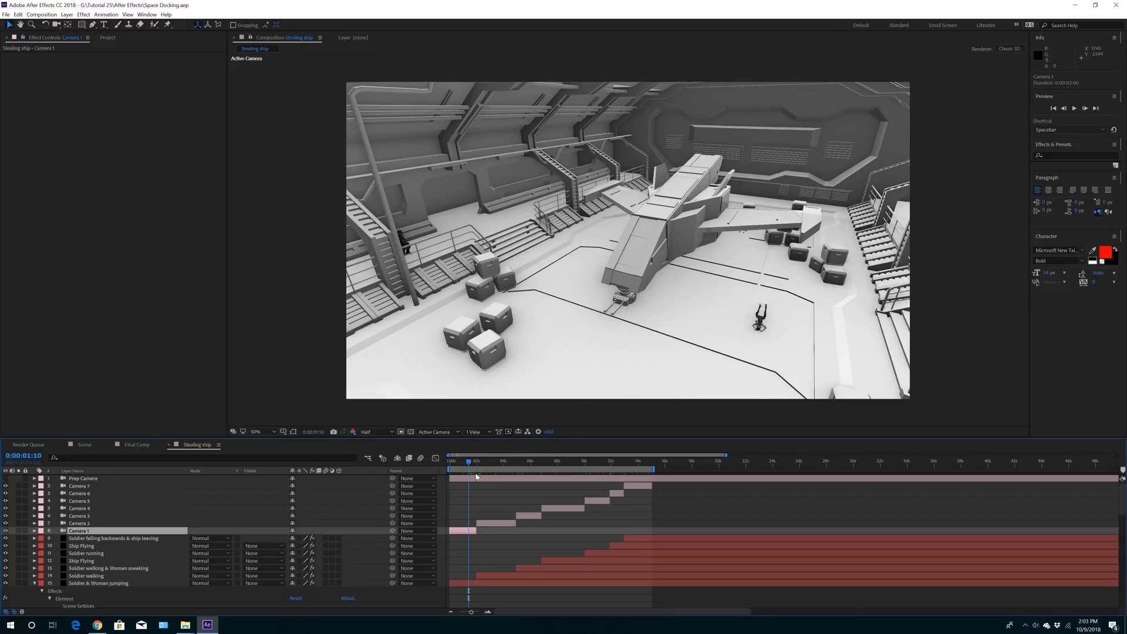
pyautogui.moveTo(472, 463); pyautogui.dragTo(490, 464)
pyautogui.click(492, 522)
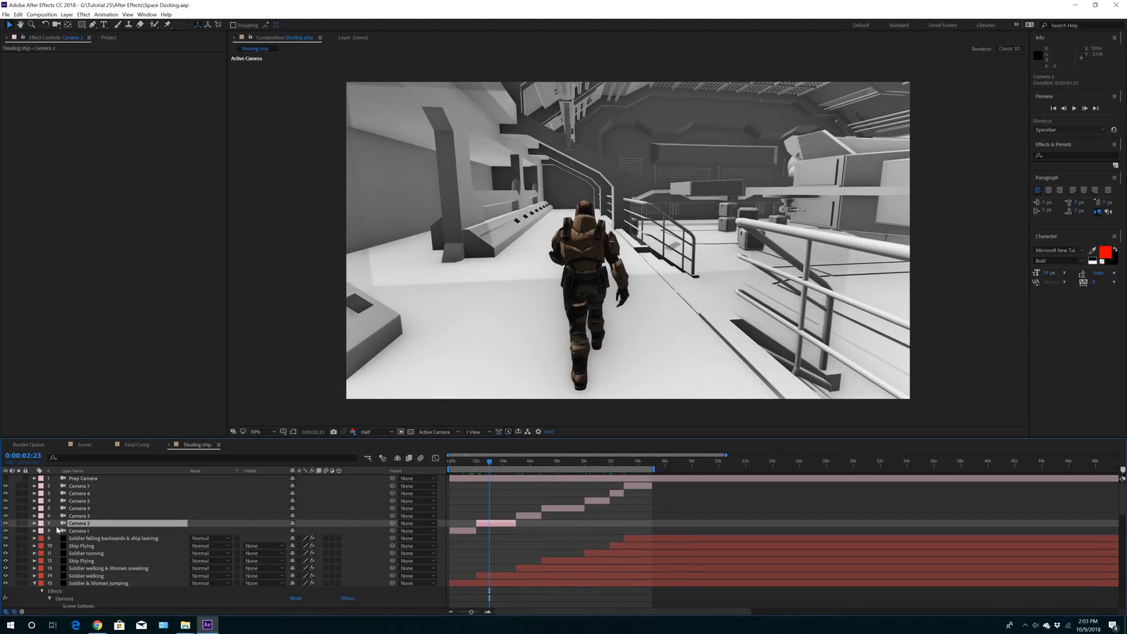
pyautogui.click(34, 523)
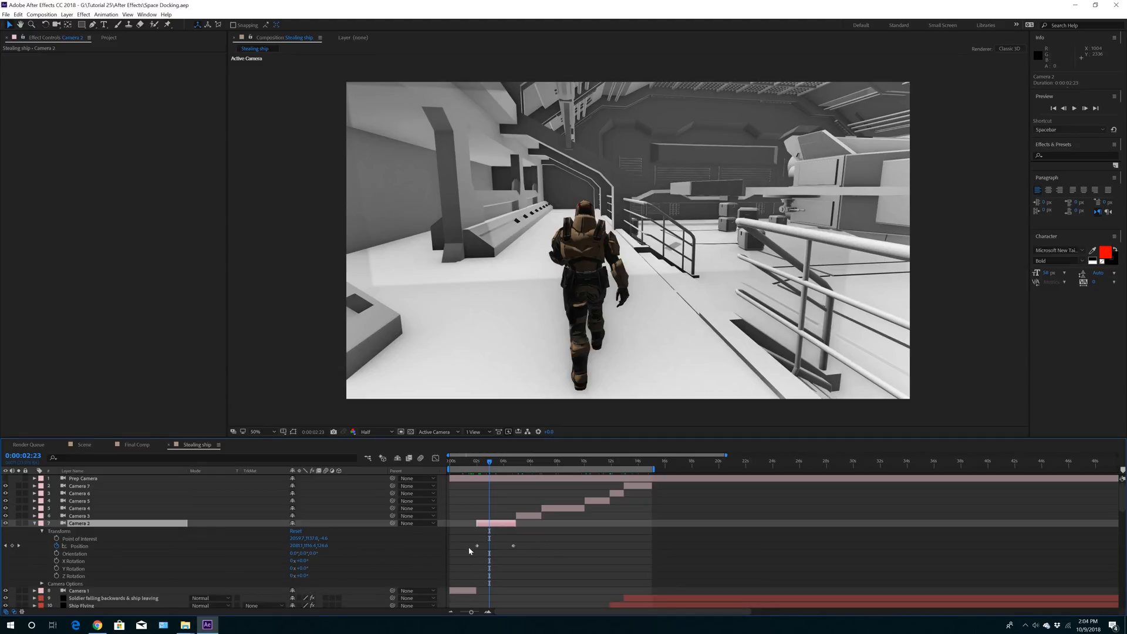
pyautogui.click(34, 523)
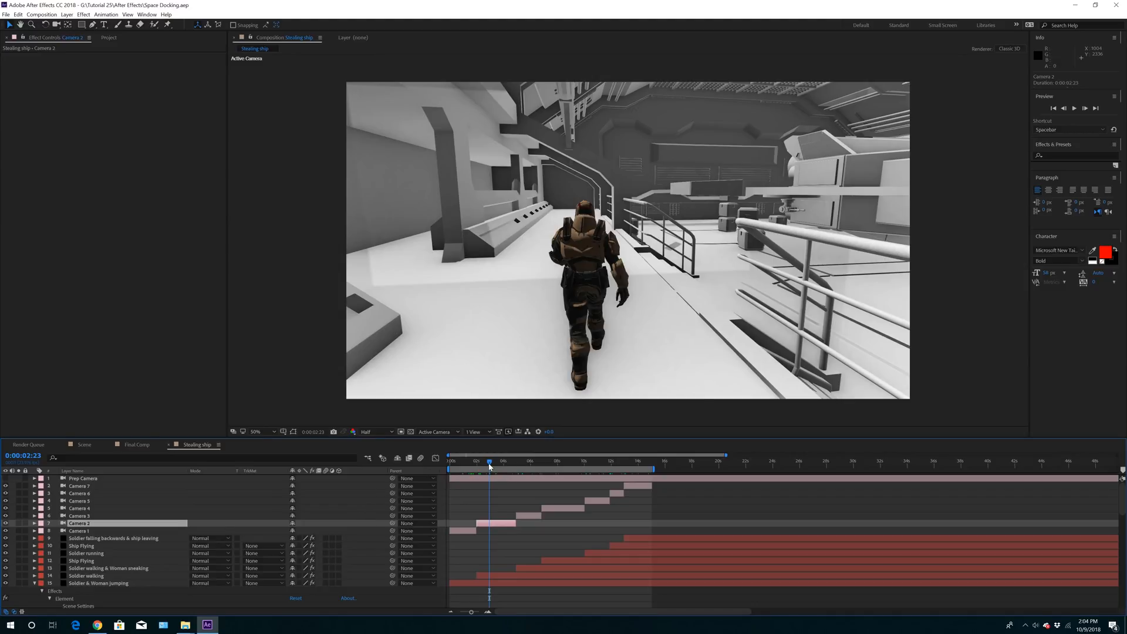
# Examine the Camera 3 and Camera 4 shots with their Soldier walking & Woman sneaking and Ship Flying layers
pyautogui.moveTo(491, 467); pyautogui.dragTo(530, 477)
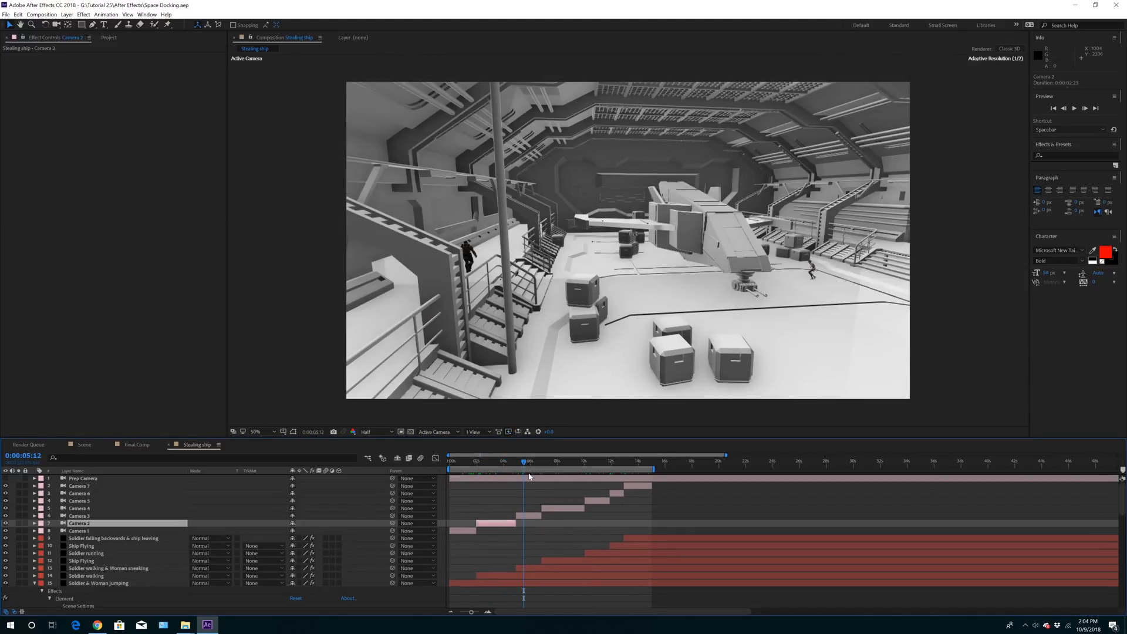
pyautogui.click(530, 568)
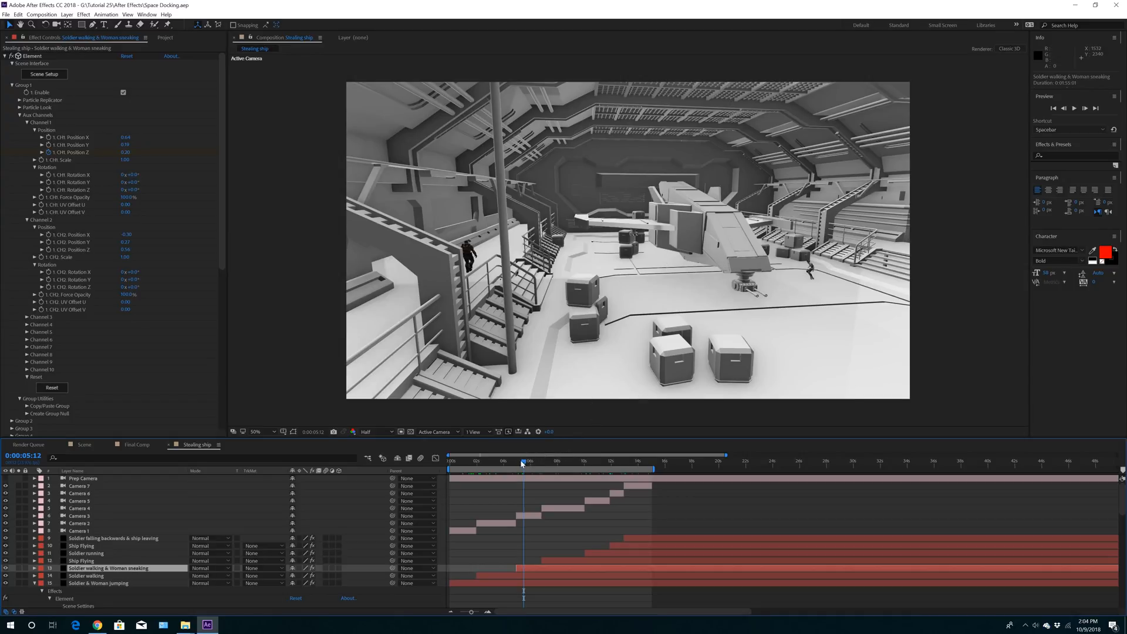
pyautogui.moveTo(523, 463); pyautogui.dragTo(550, 463)
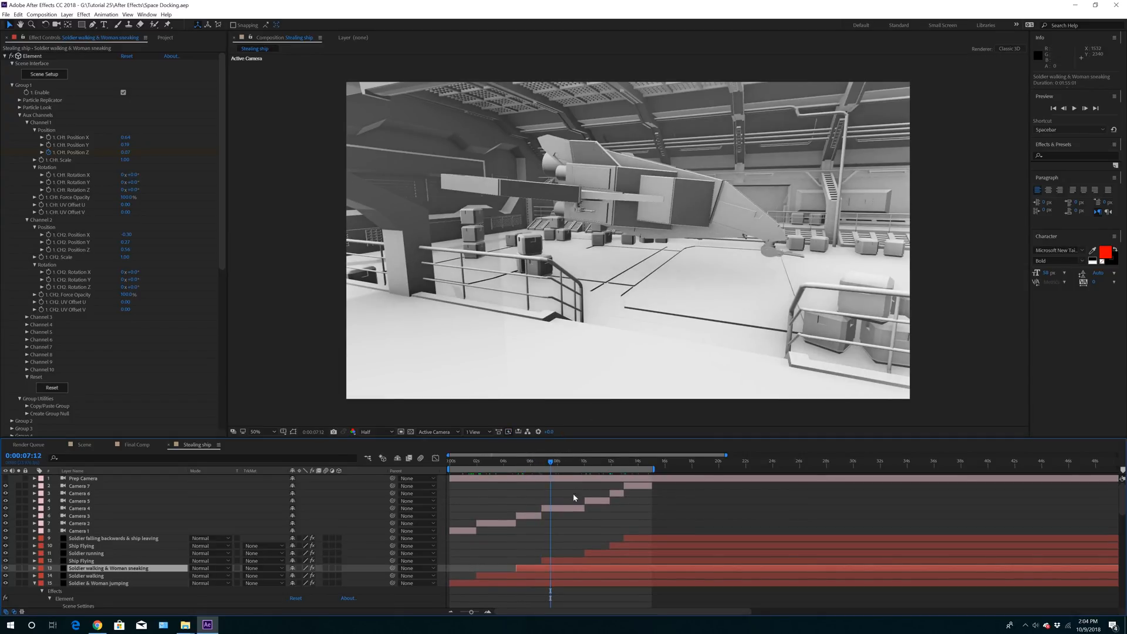
pyautogui.click(558, 560)
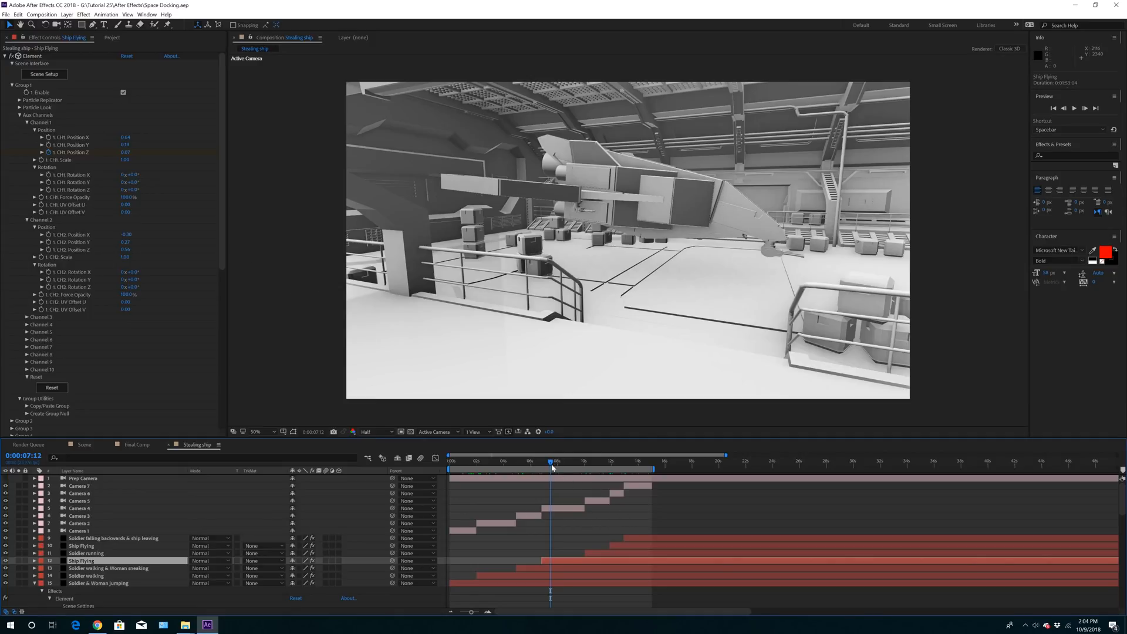
# Examine the Camera 5 and Camera 6 shots with their Soldier running and Ship Flying layers
pyautogui.moveTo(552, 464); pyautogui.dragTo(587, 469)
pyautogui.click(600, 502)
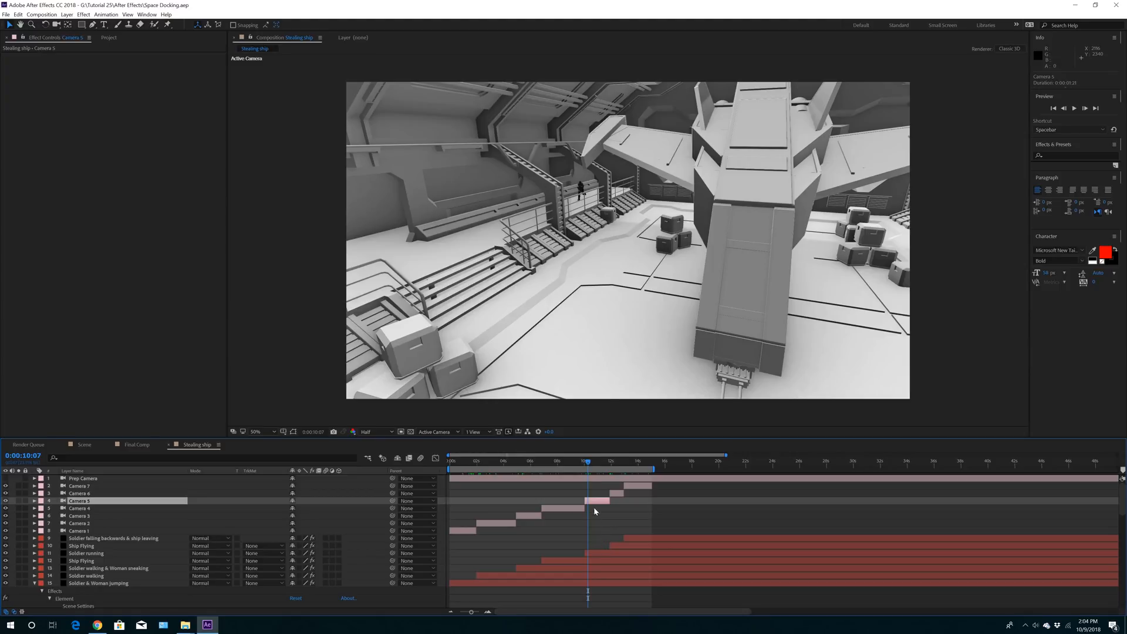
pyautogui.moveTo(589, 466); pyautogui.dragTo(614, 469)
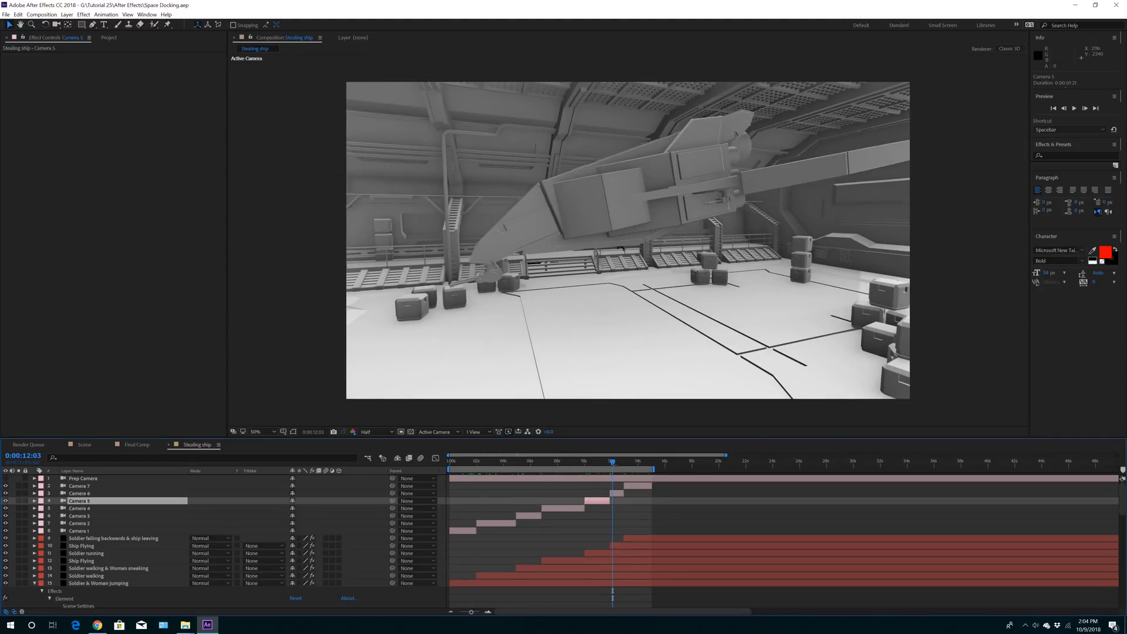
pyautogui.click(599, 554)
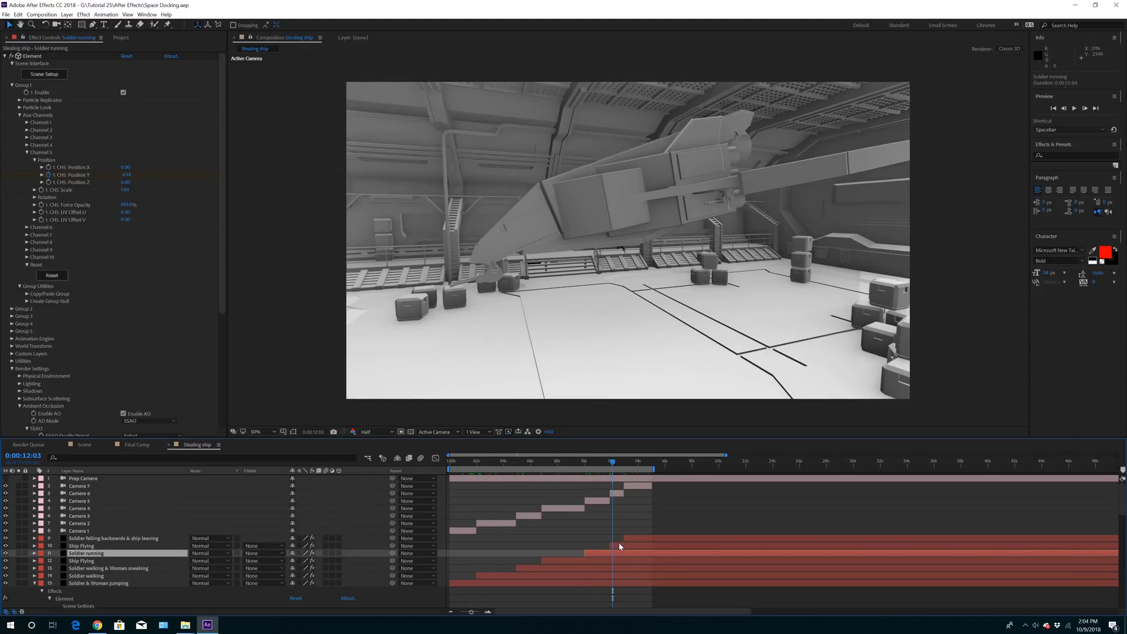
pyautogui.click(619, 546)
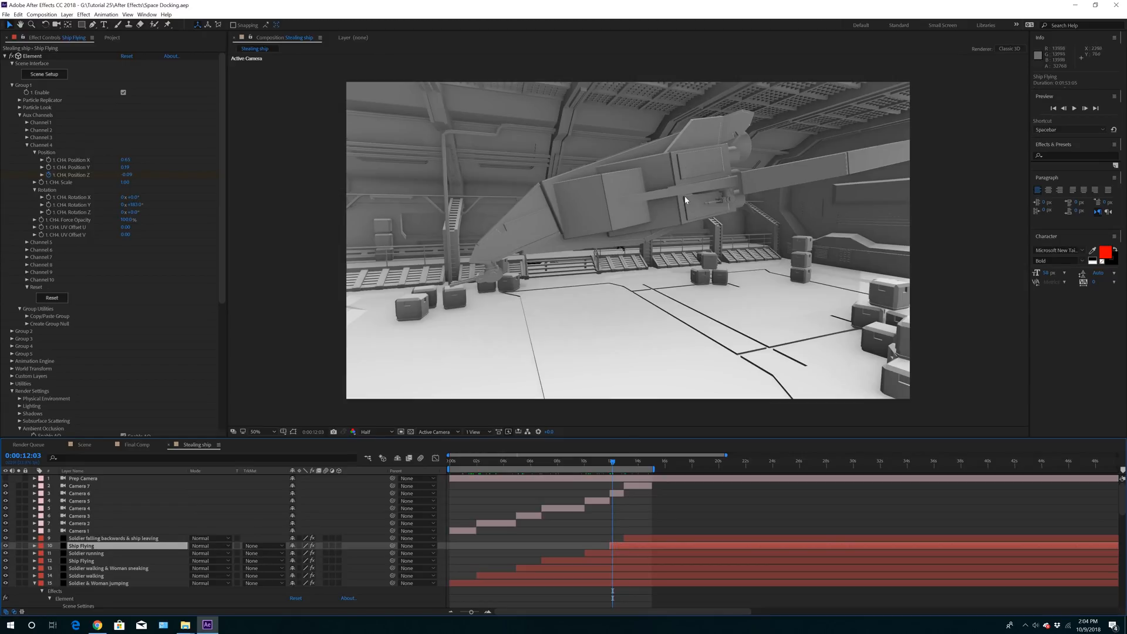
# Scrub through the Camera 7 shot of the soldier falling and the ship leaving, and return to the Camera 1 shot
pyautogui.moveTo(615, 464); pyautogui.dragTo(625, 466)
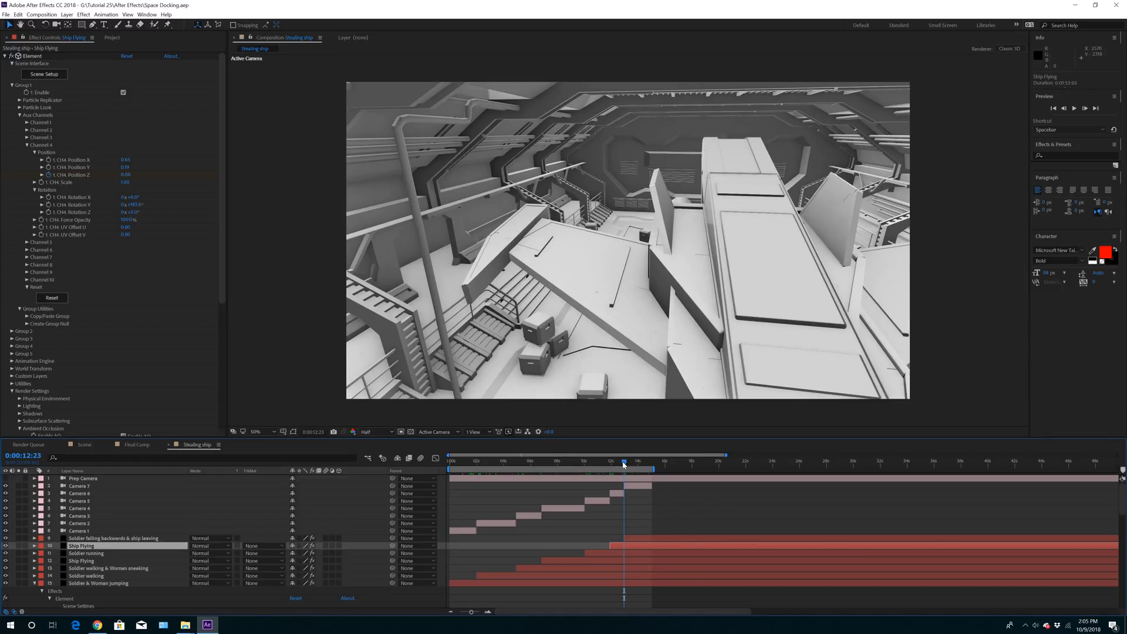
pyautogui.moveTo(624, 465); pyautogui.dragTo(634, 466)
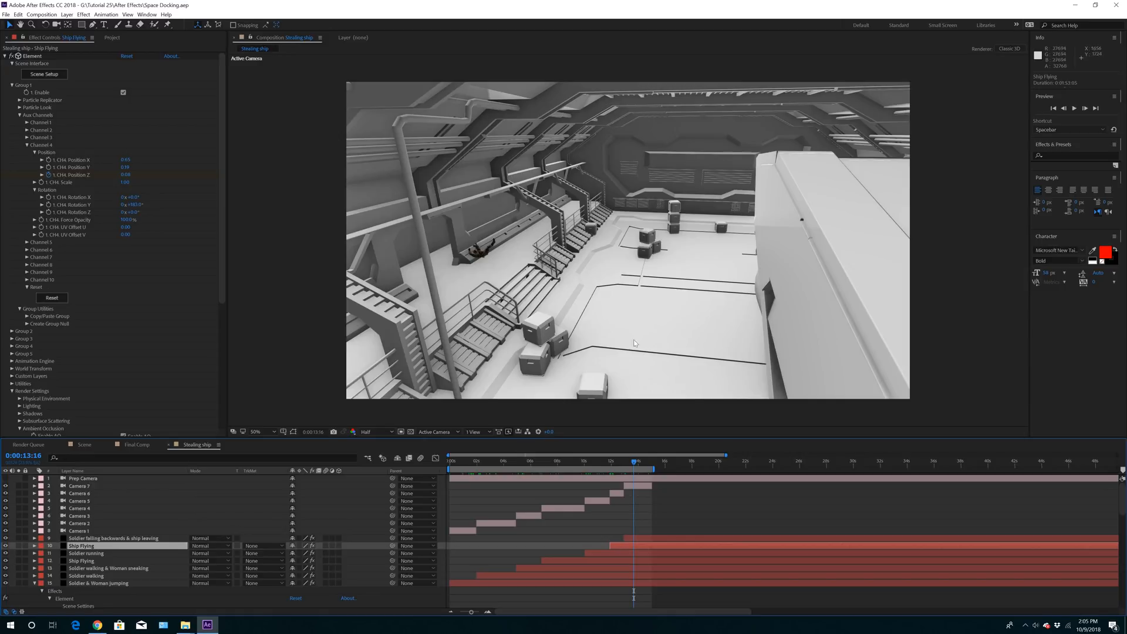
pyautogui.moveTo(634, 462); pyautogui.dragTo(650, 467)
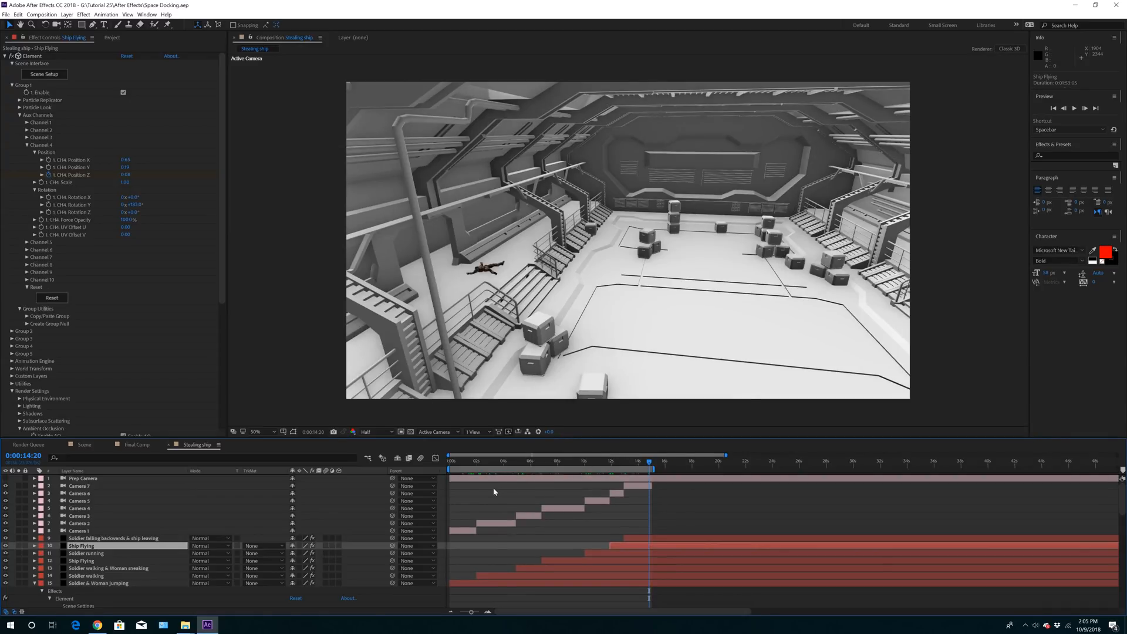
pyautogui.click(466, 465)
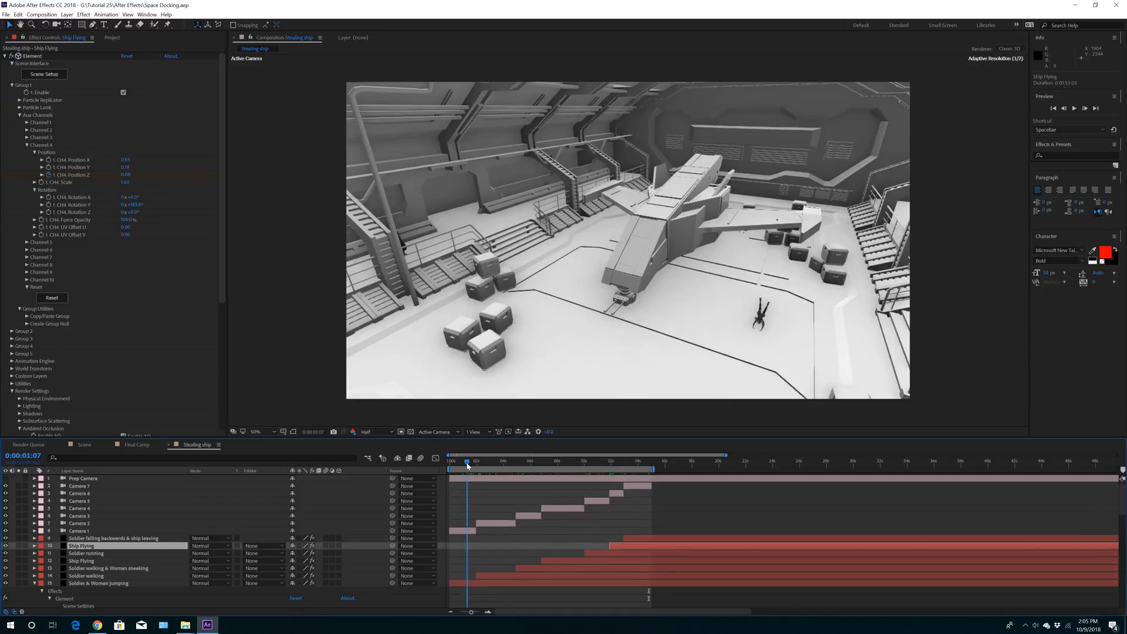
pyautogui.click(462, 532)
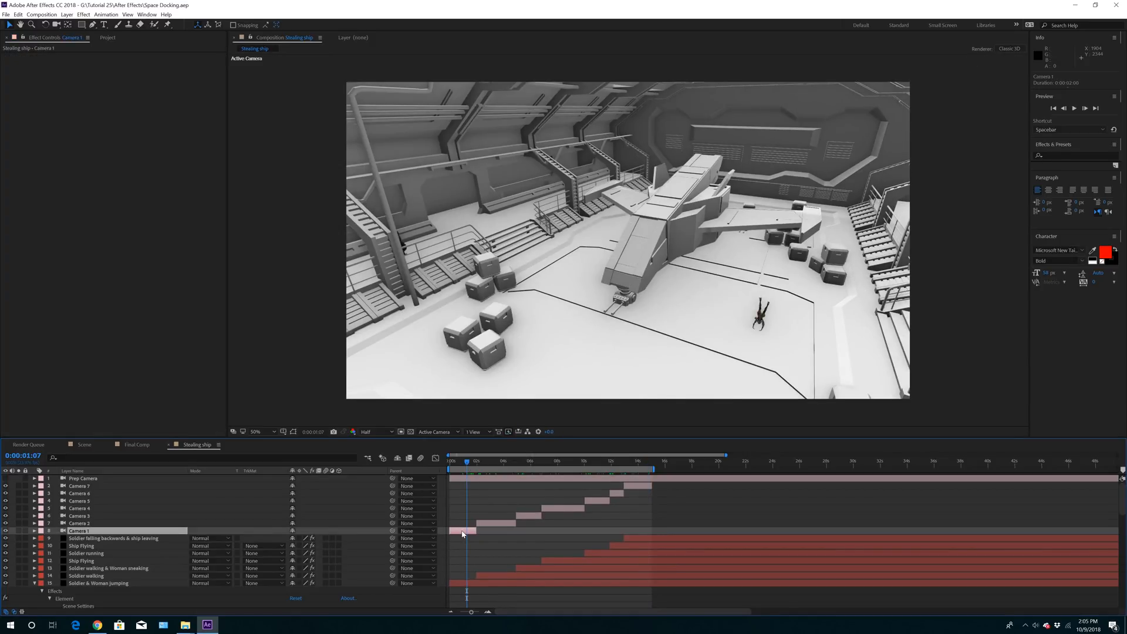